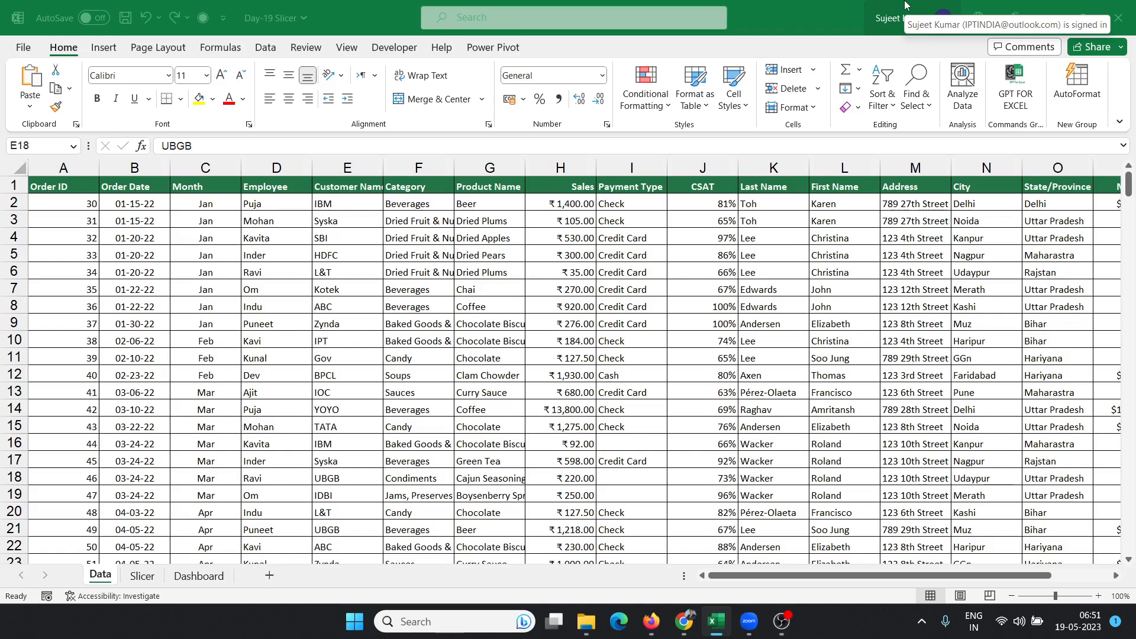
Step: Create a PivotTable from the order data in Data!$A$1:$R$347 at cell C1 of the existing Slicer sheet
left_click(54, 196)
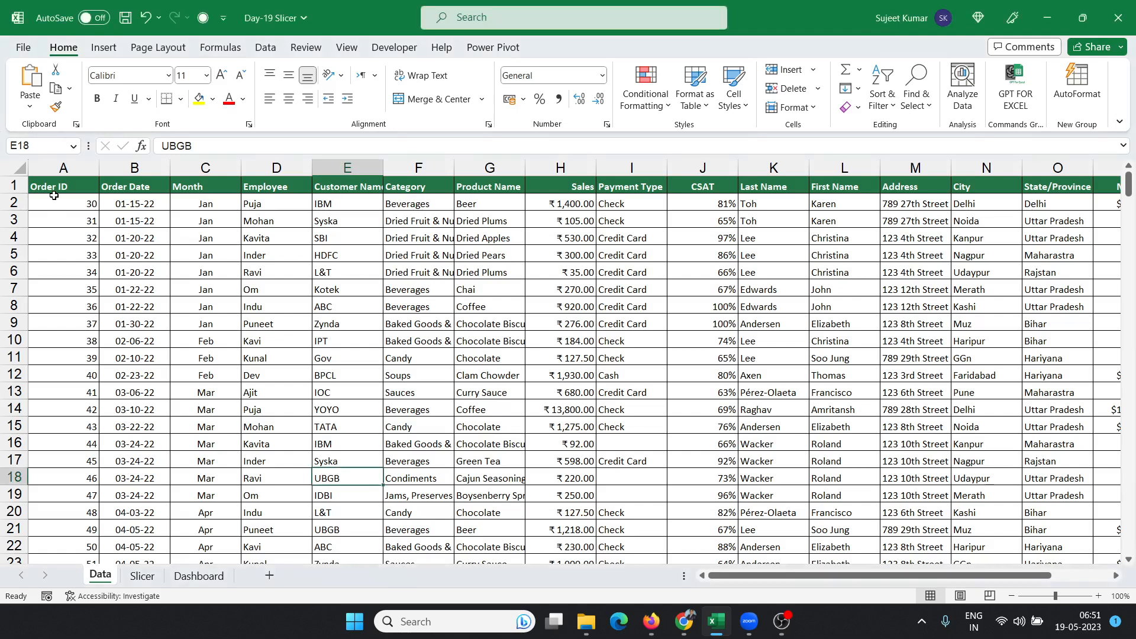
left_click(54, 197)
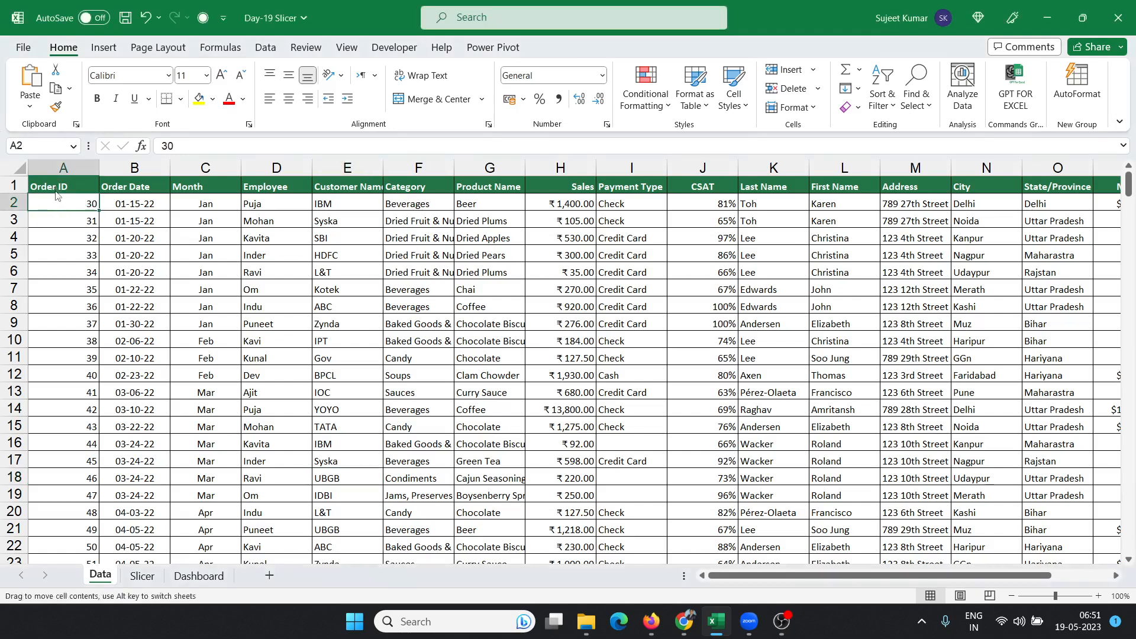
left_click(74, 184)
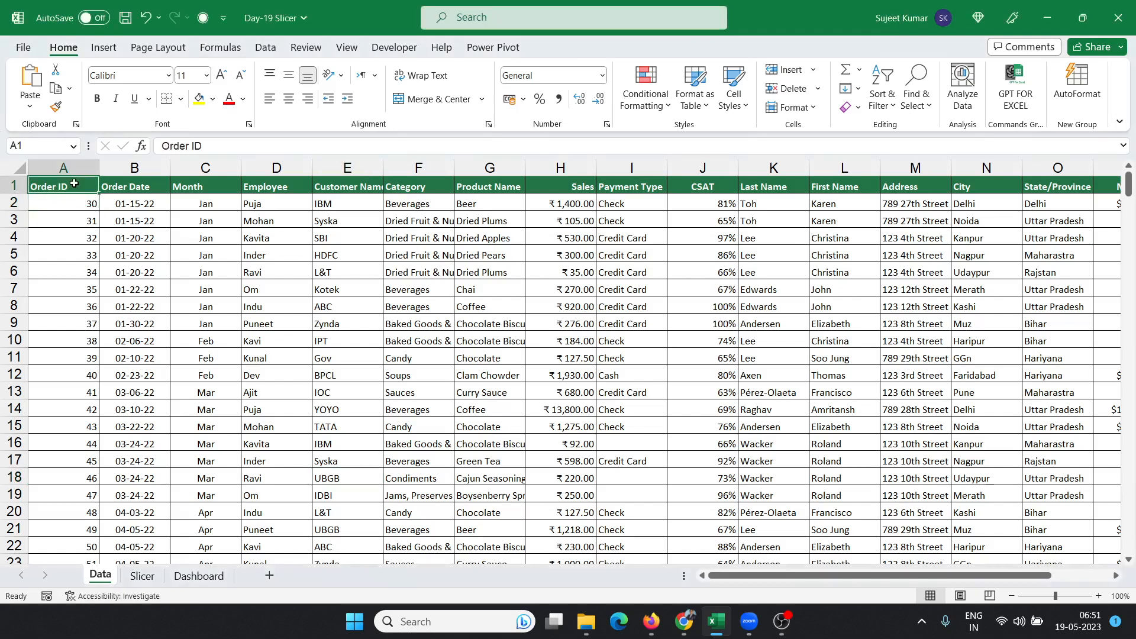
left_click(104, 47)
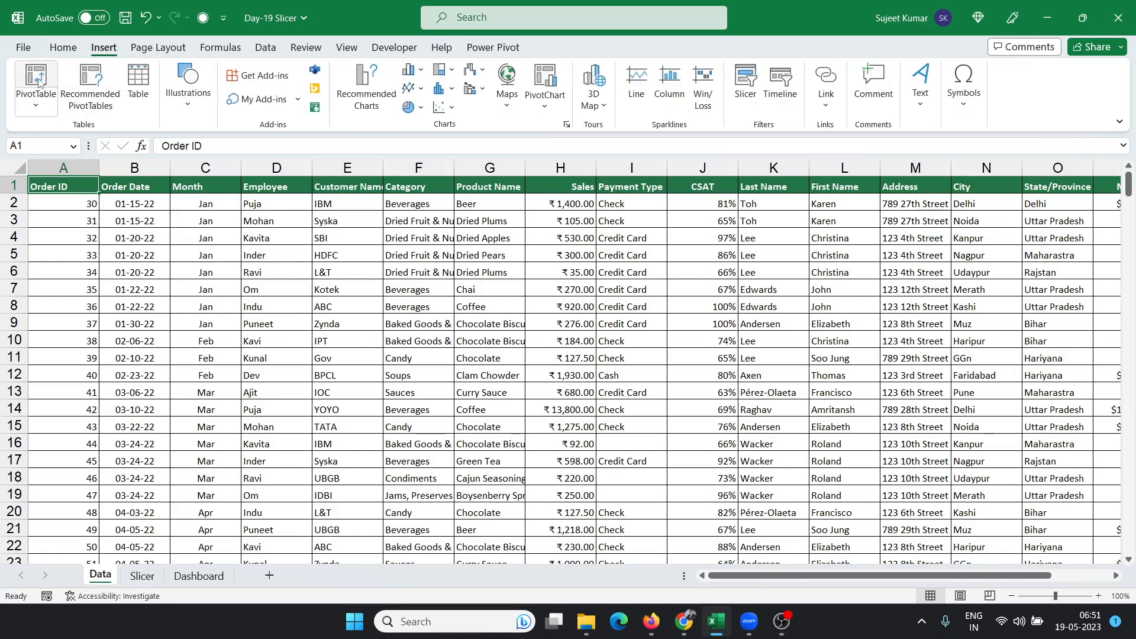
left_click(35, 77)
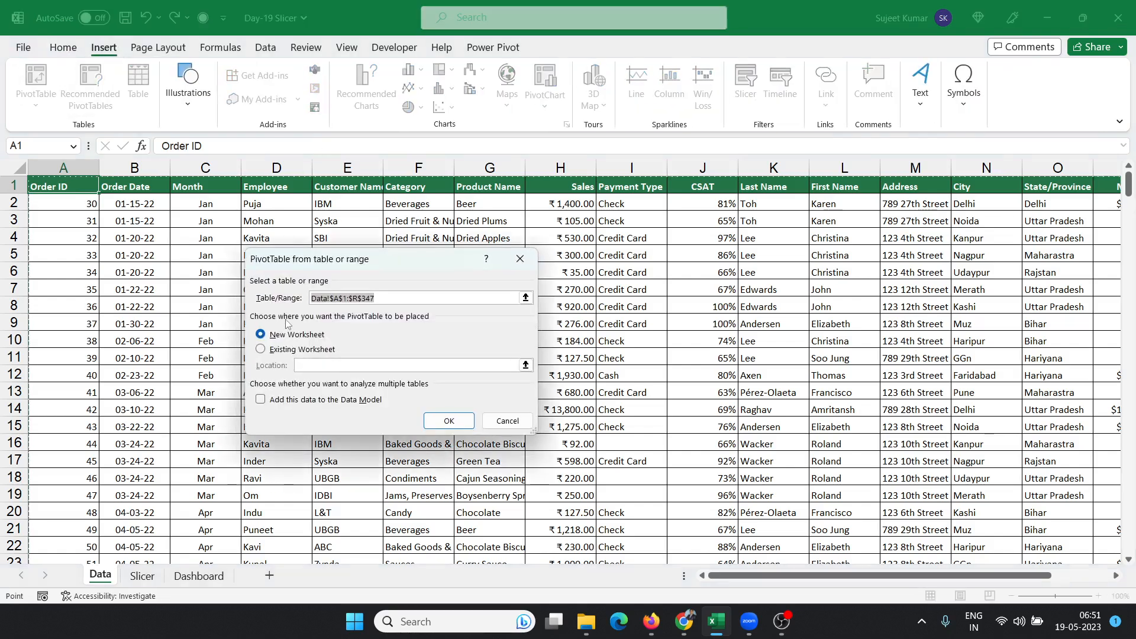
left_click(298, 349)
left_click(141, 575)
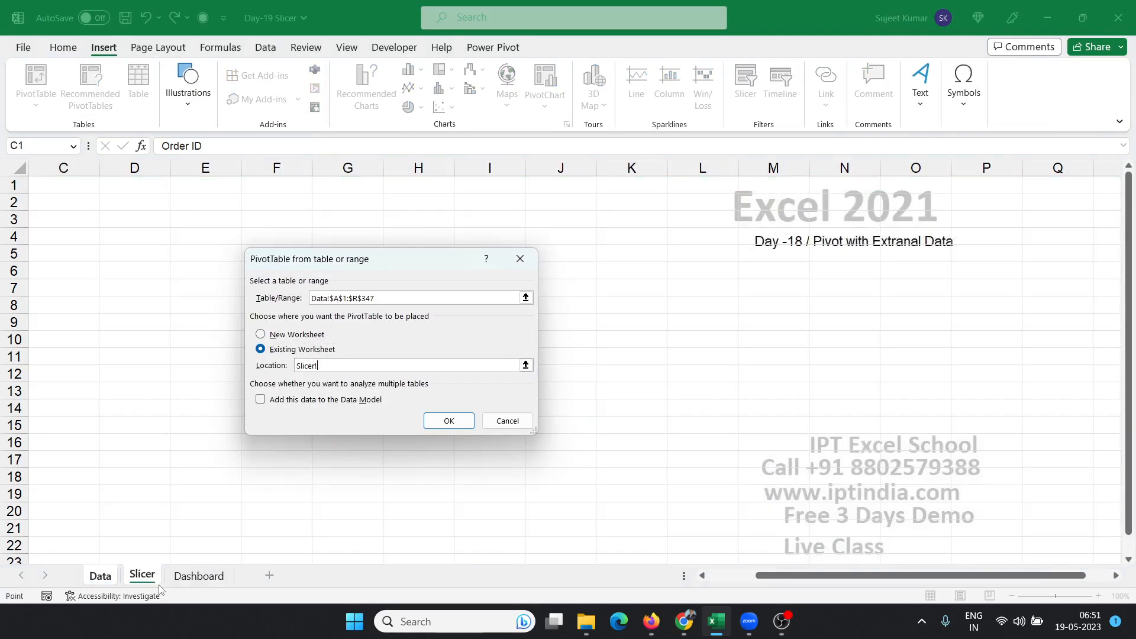
left_click(63, 188)
left_click(446, 423)
Step: Delete the empty columns A and B on the Slicer sheet
left_click_drag(713, 579, 455, 582)
left_click(60, 167)
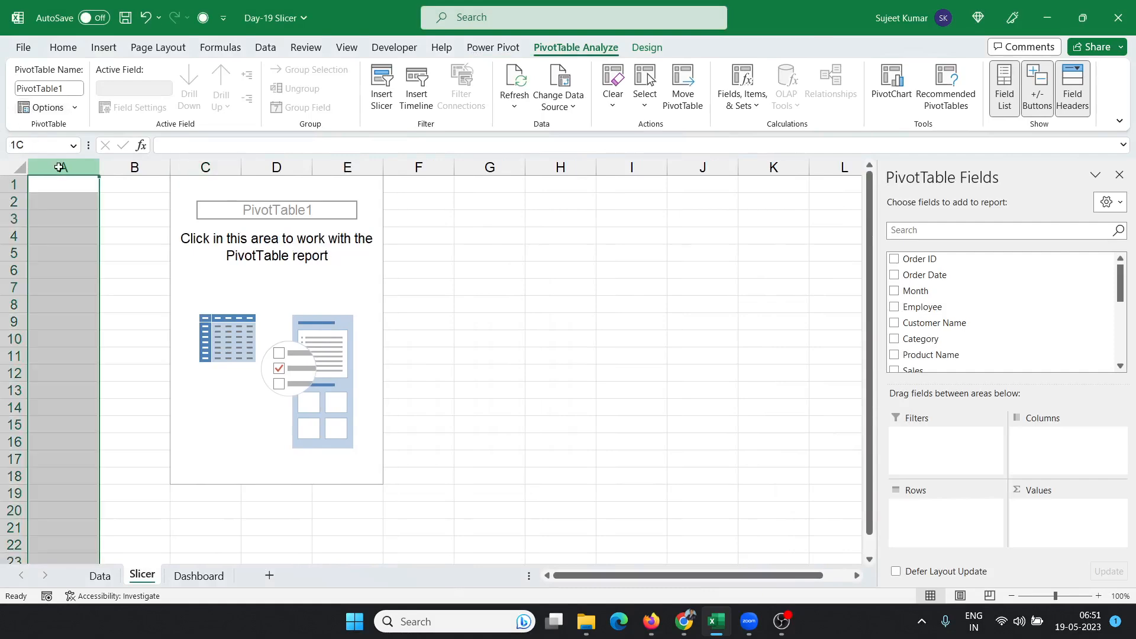
left_click_drag(92, 174, 110, 169)
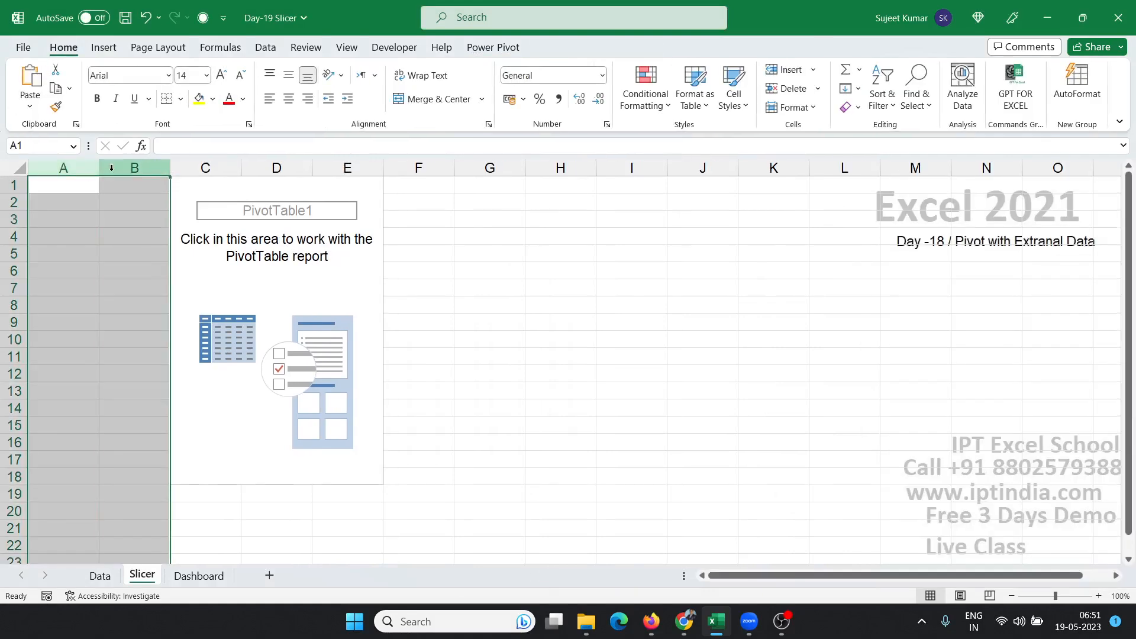
key("ctrl+minus")
Step: Summarize the first PivotTable by month, with Month in the rows and the sum of Sales in the values
left_click(141, 216)
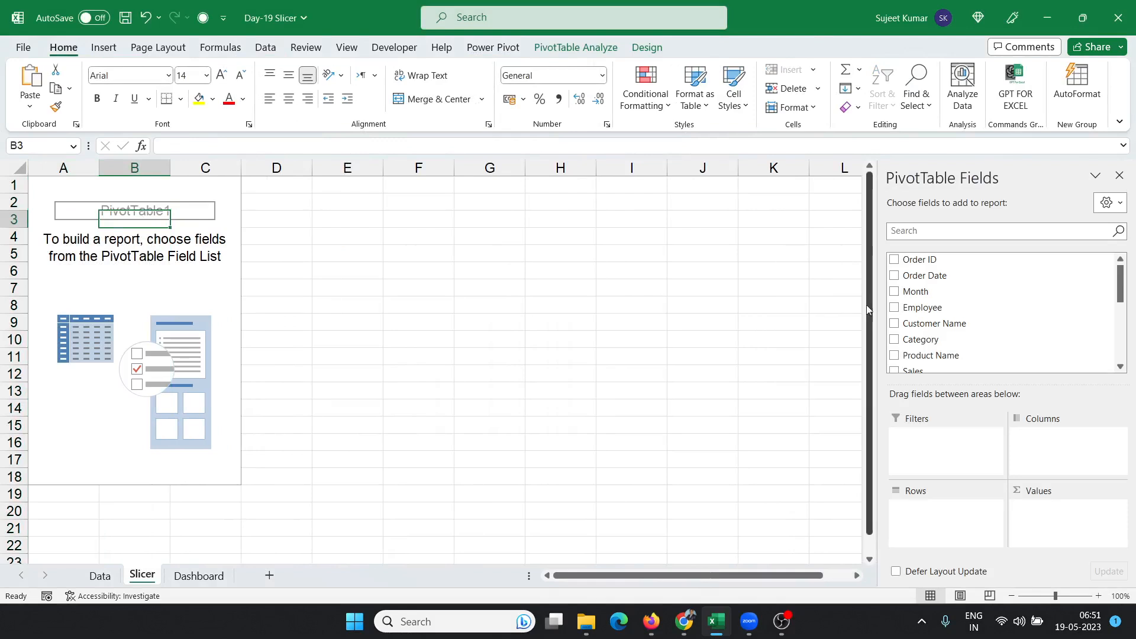
left_click_drag(913, 295, 957, 500)
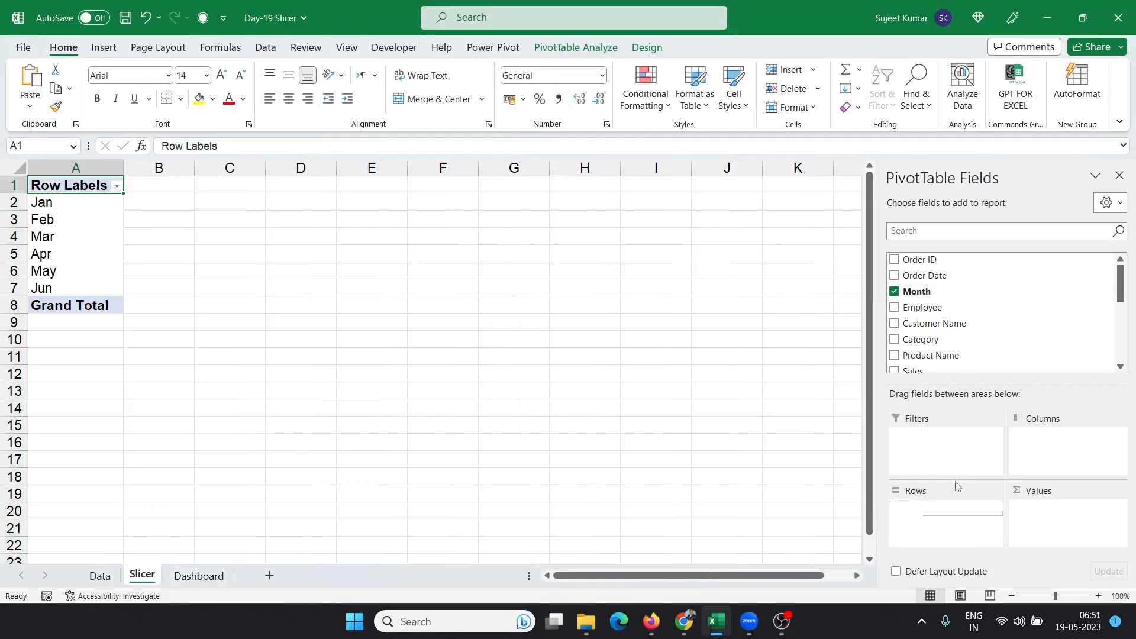
left_click_drag(940, 369, 1039, 508)
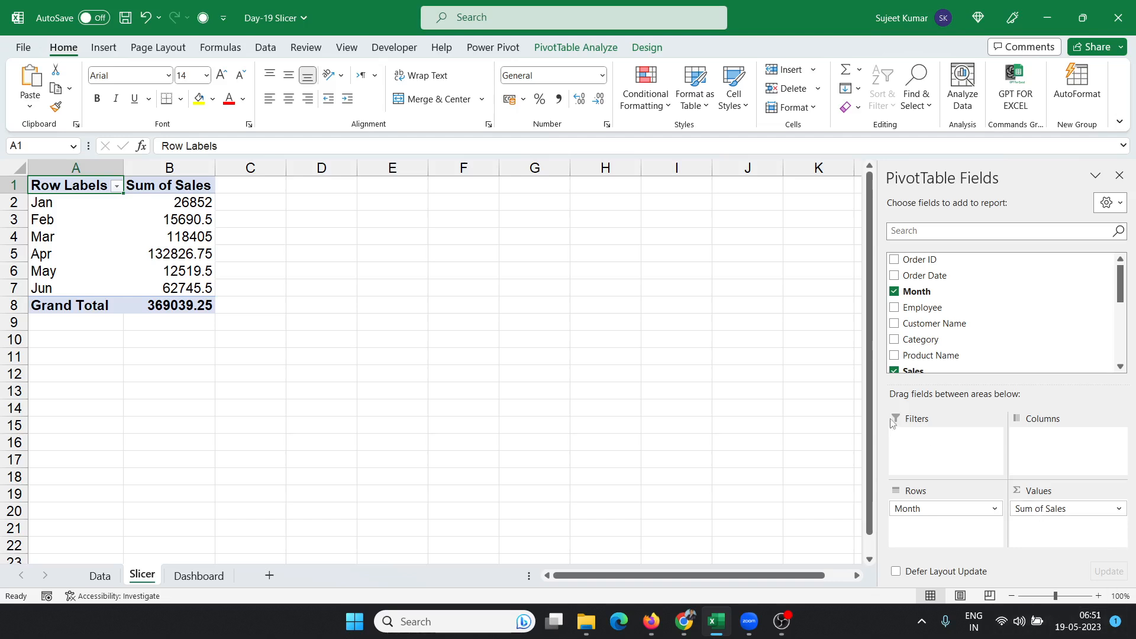
Step: Try nesting the Employee field under Month in the PivotTable's rows, and remove it again
left_click_drag(956, 307, 953, 533)
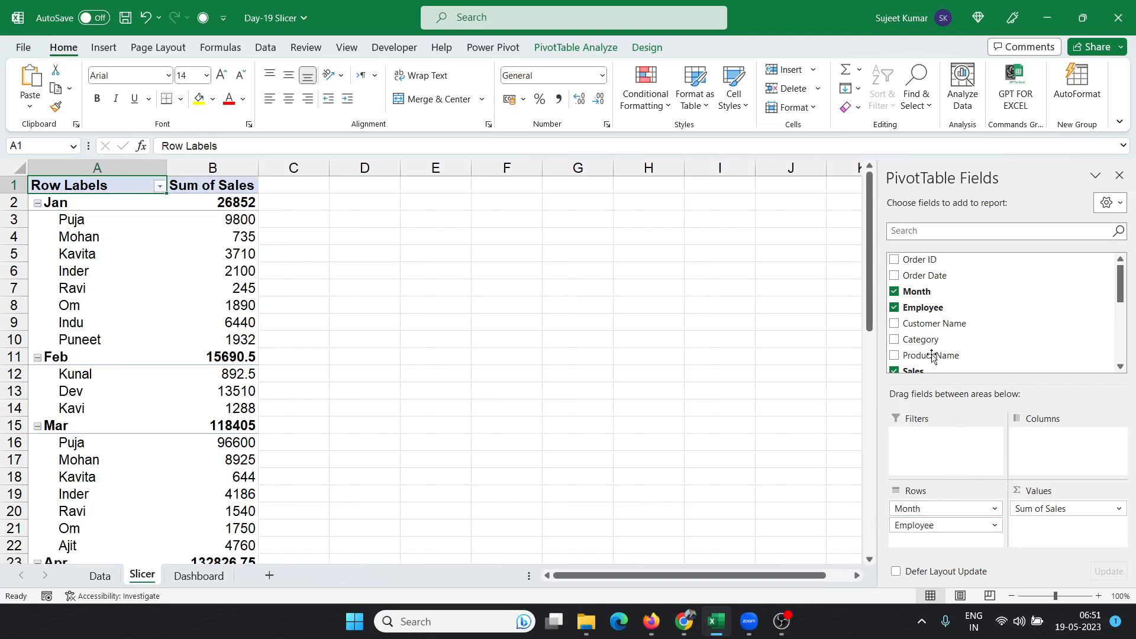
scroll(928, 316, "down", 1)
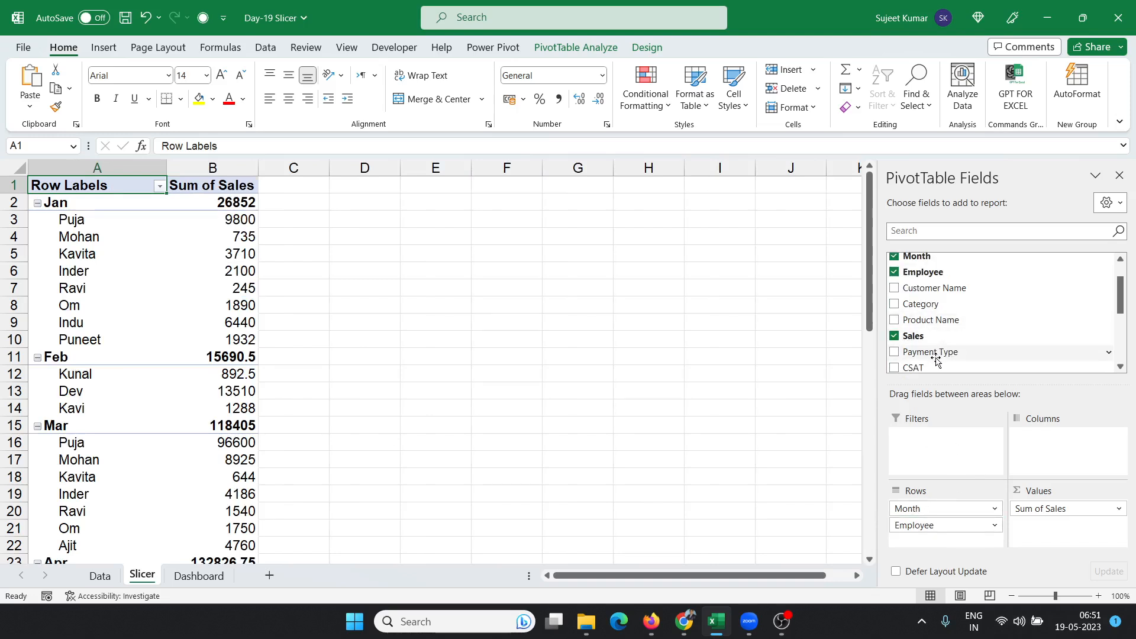
scroll(936, 363, "up", 1)
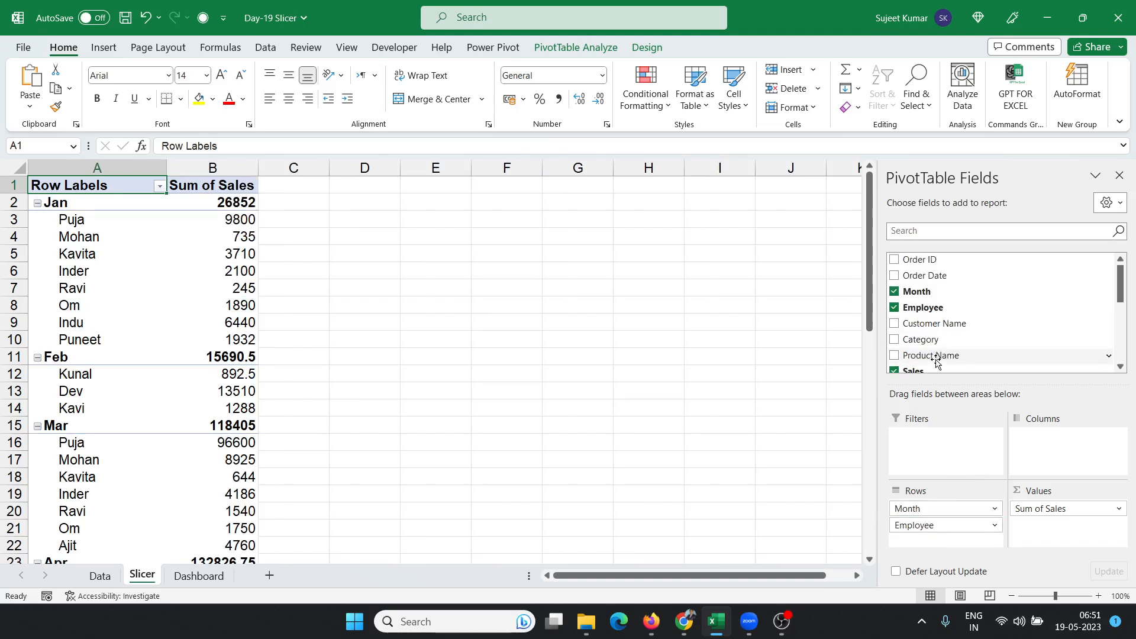
scroll(936, 362, "down", 3)
left_click_drag(942, 532, 933, 323)
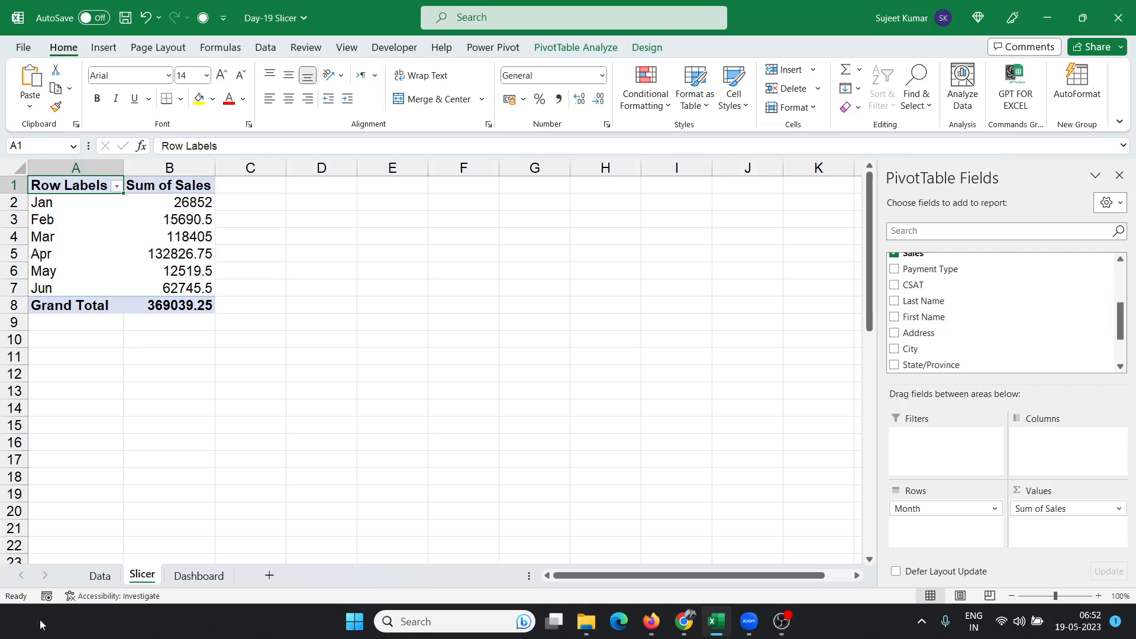
Step: Create a second PivotTable from Data!$A$1:$R$347 at cell D1 of the existing Slicer sheet
left_click(100, 576)
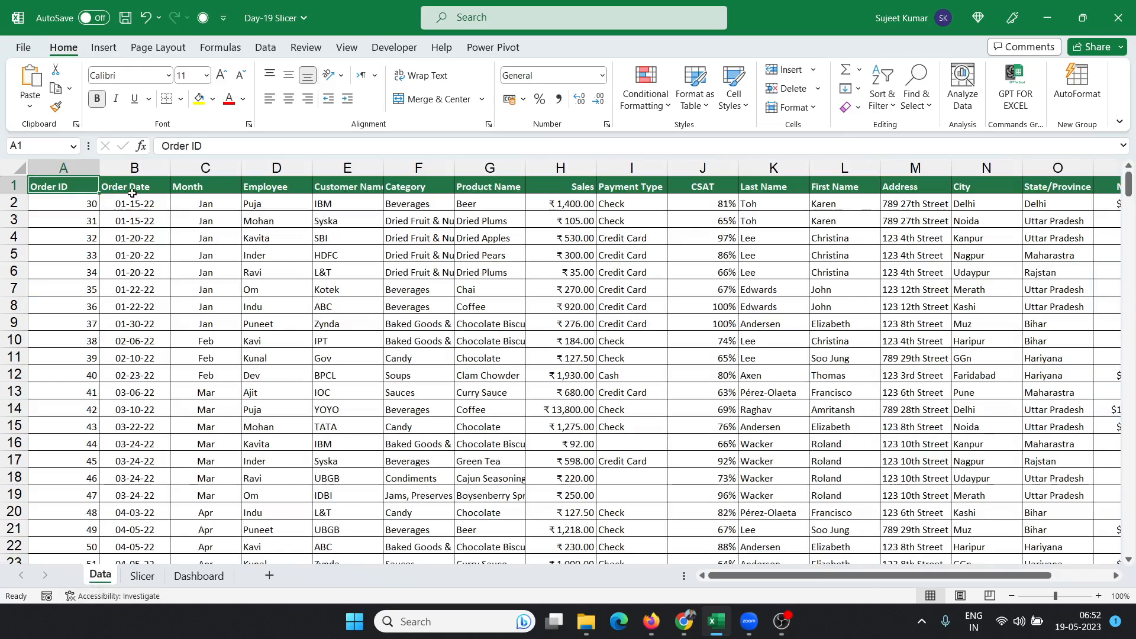
left_click(104, 48)
left_click(37, 79)
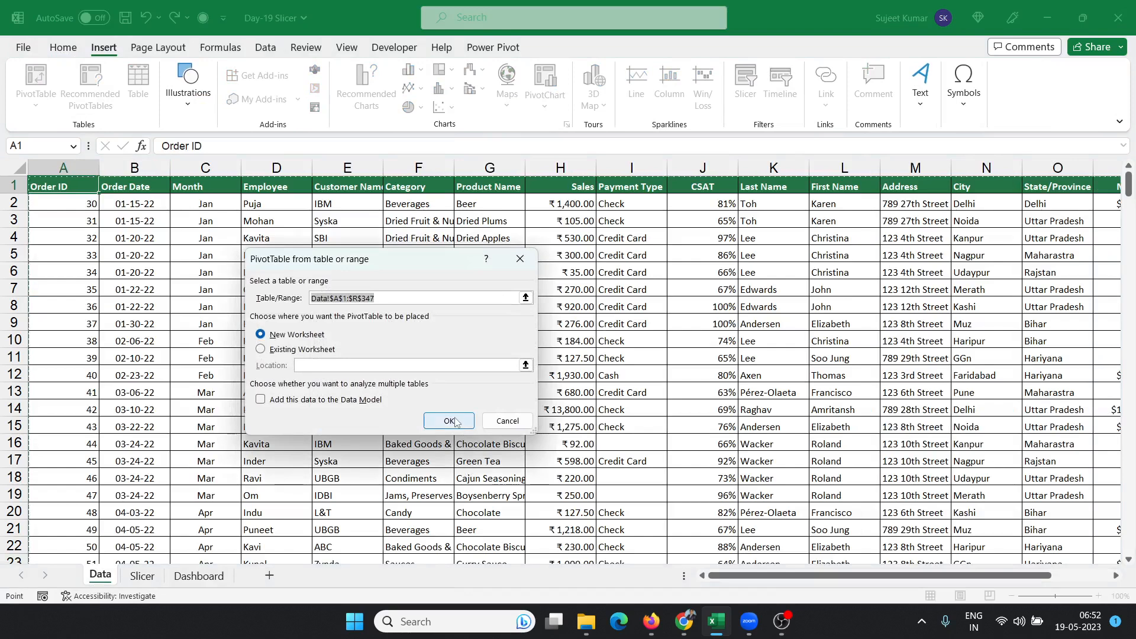
left_click(260, 349)
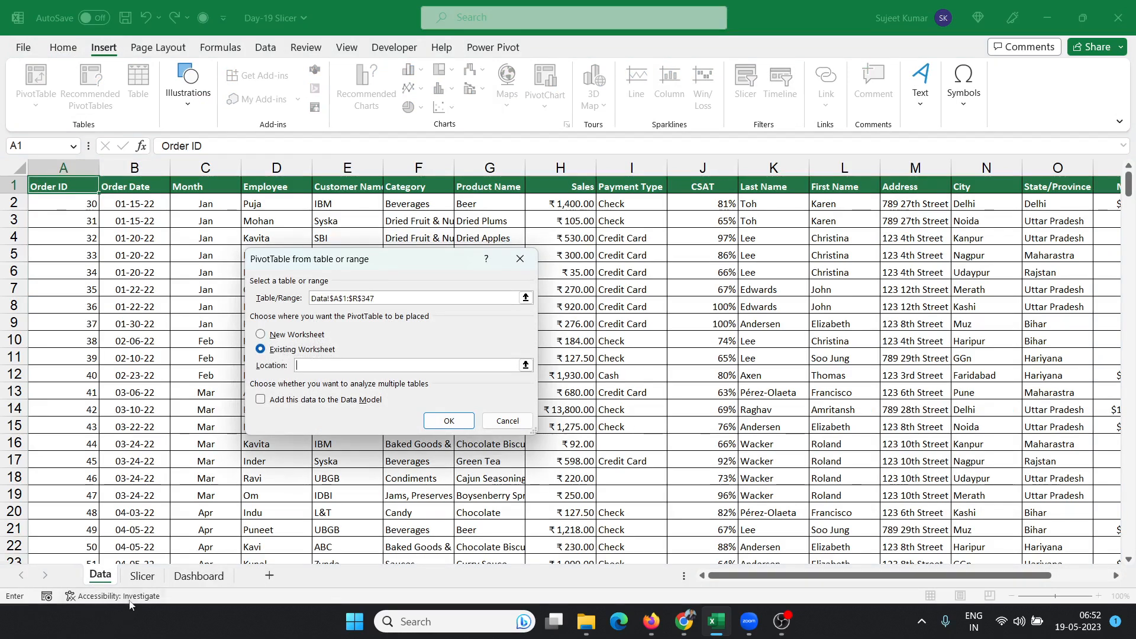
left_click(136, 578)
left_click(324, 185)
left_click(447, 420)
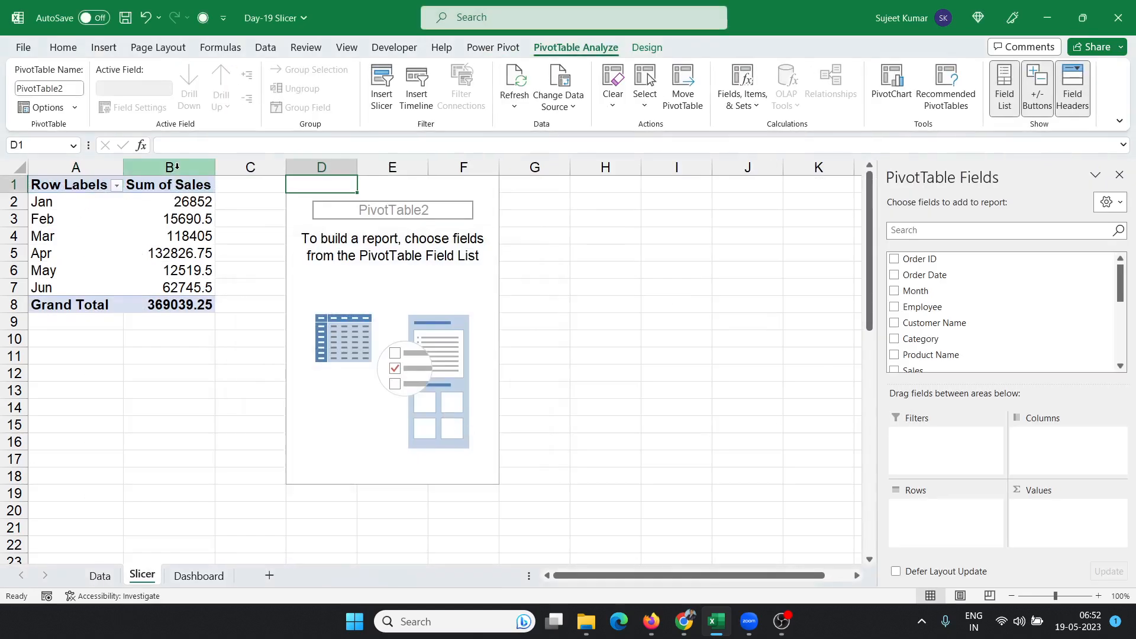
left_click_drag(172, 167, 14, 151)
left_click_drag(296, 167, 491, 186)
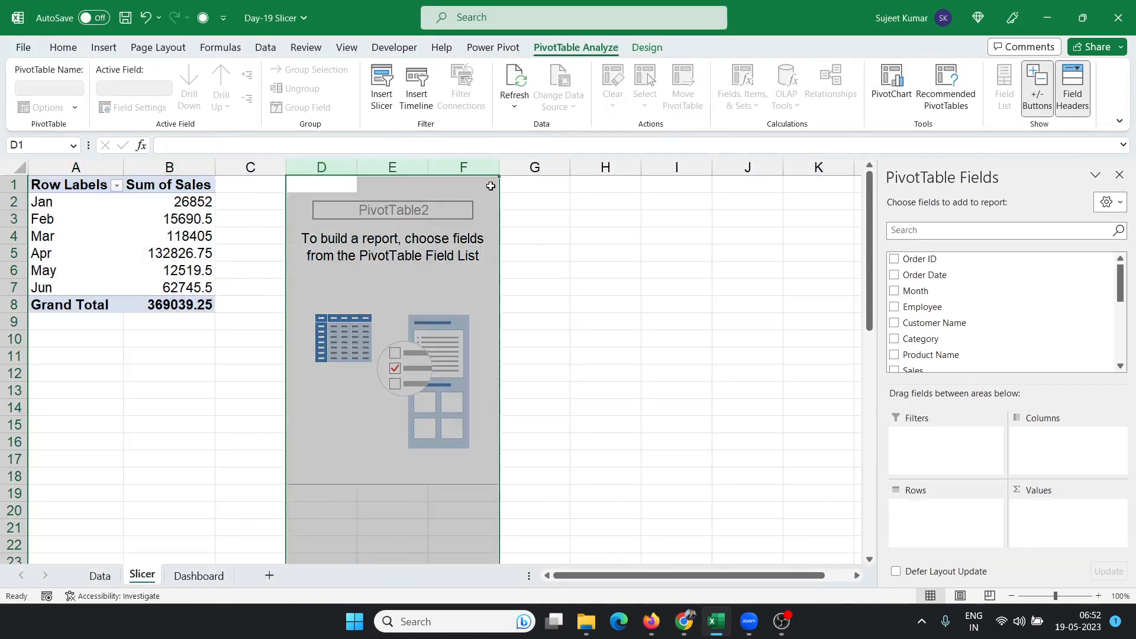
left_click(171, 235)
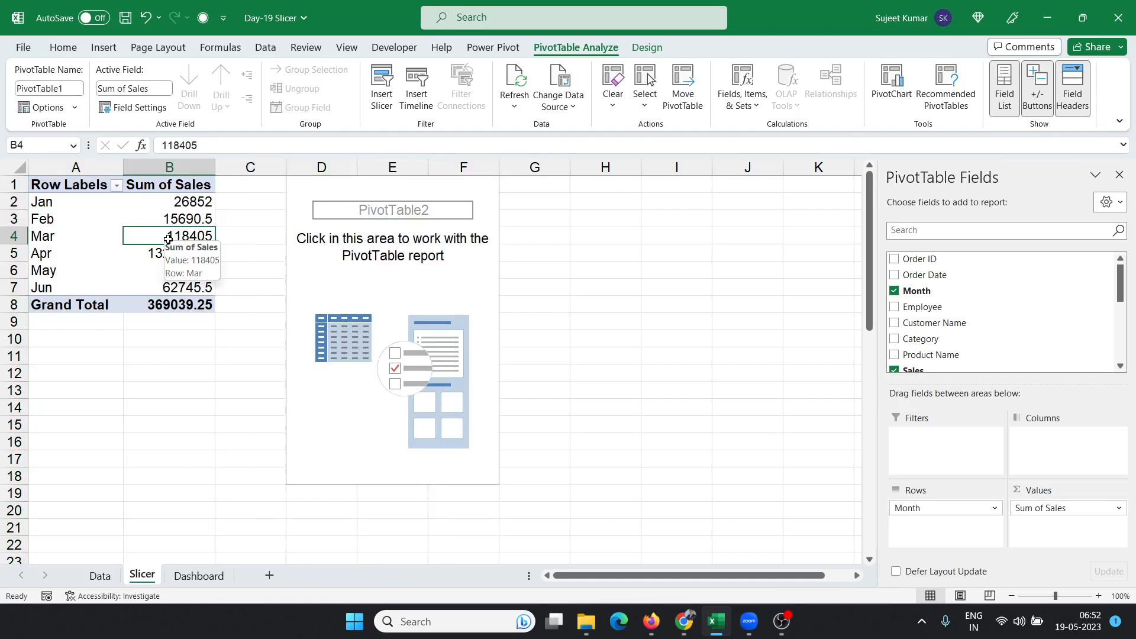
left_click_drag(190, 161, 316, 157)
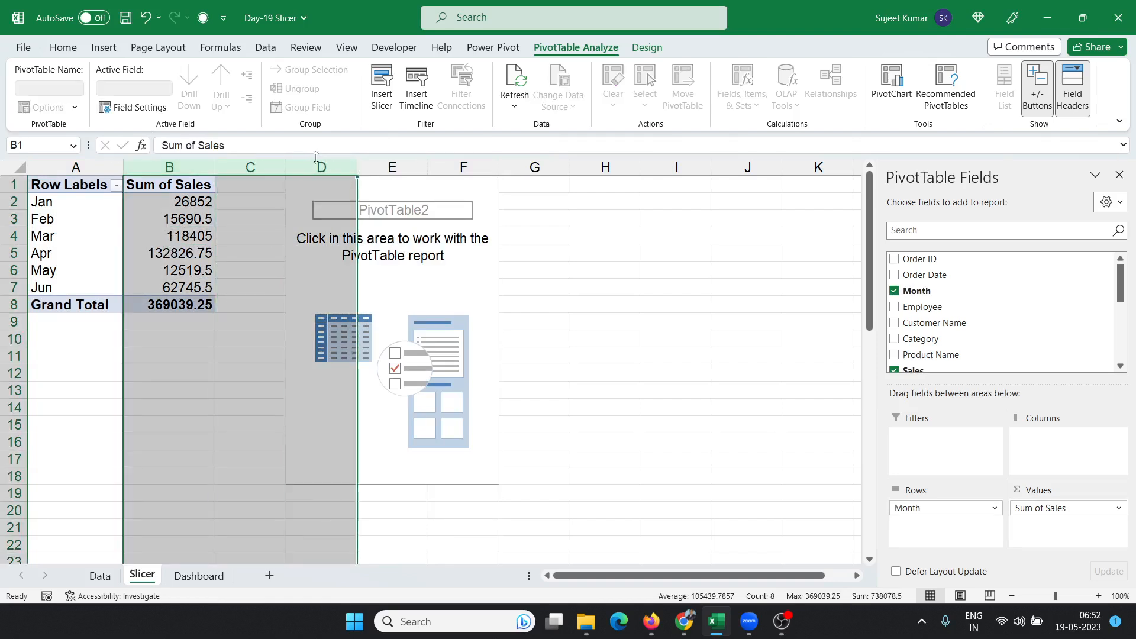
Step: Summarize the second PivotTable by employee, with Employee in the rows and the sum of Sales in the values
left_click(320, 188)
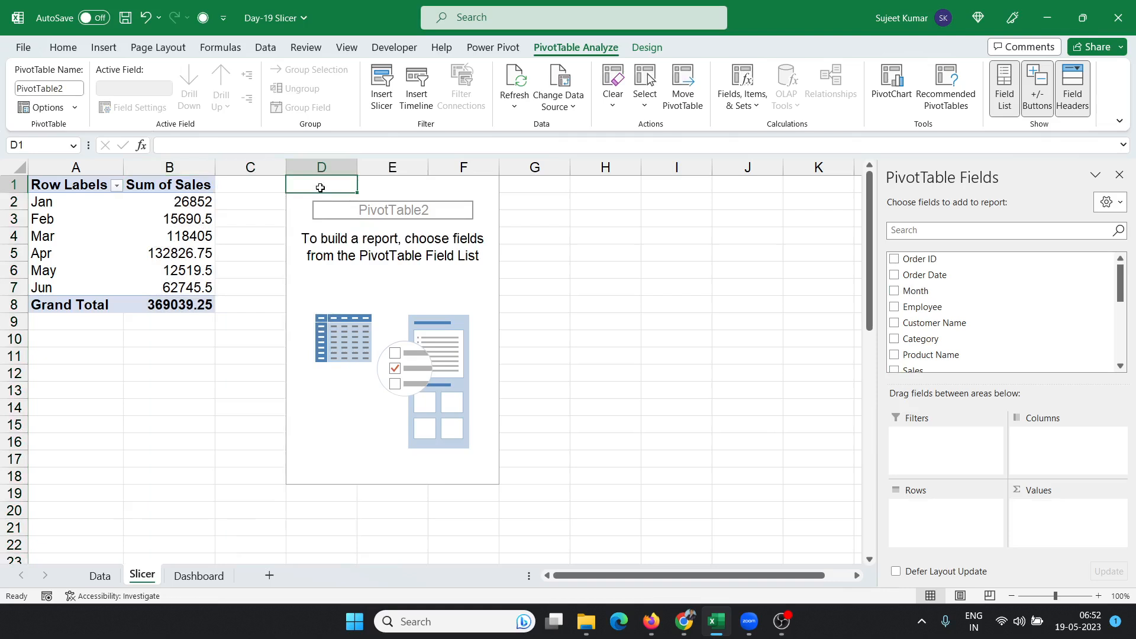
left_click_drag(990, 302, 974, 529)
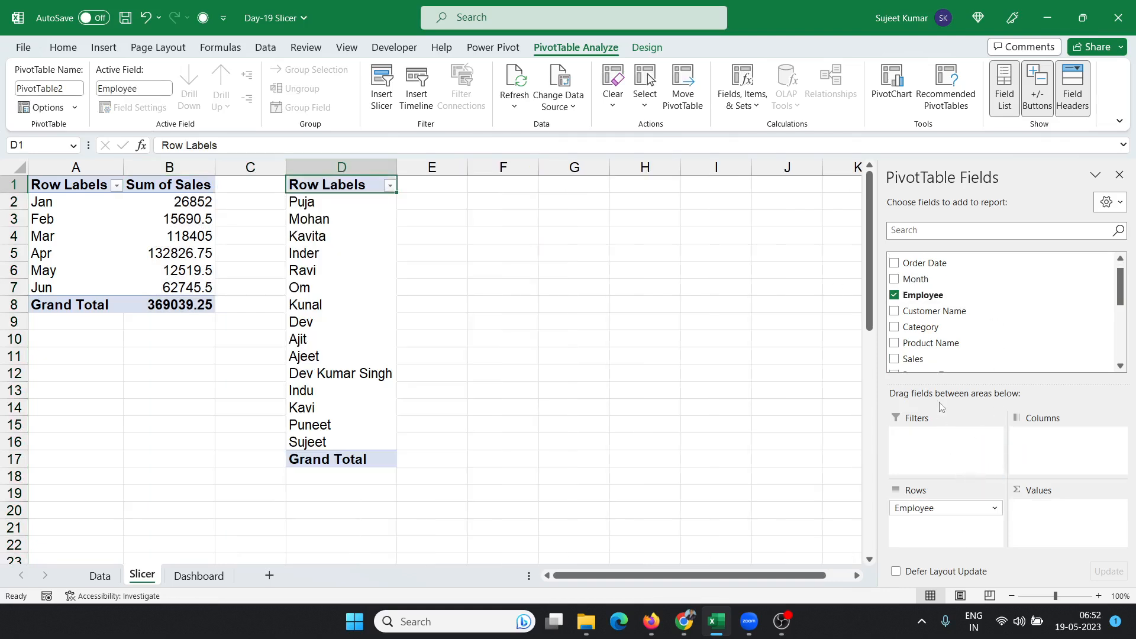
left_click_drag(926, 359, 1041, 510)
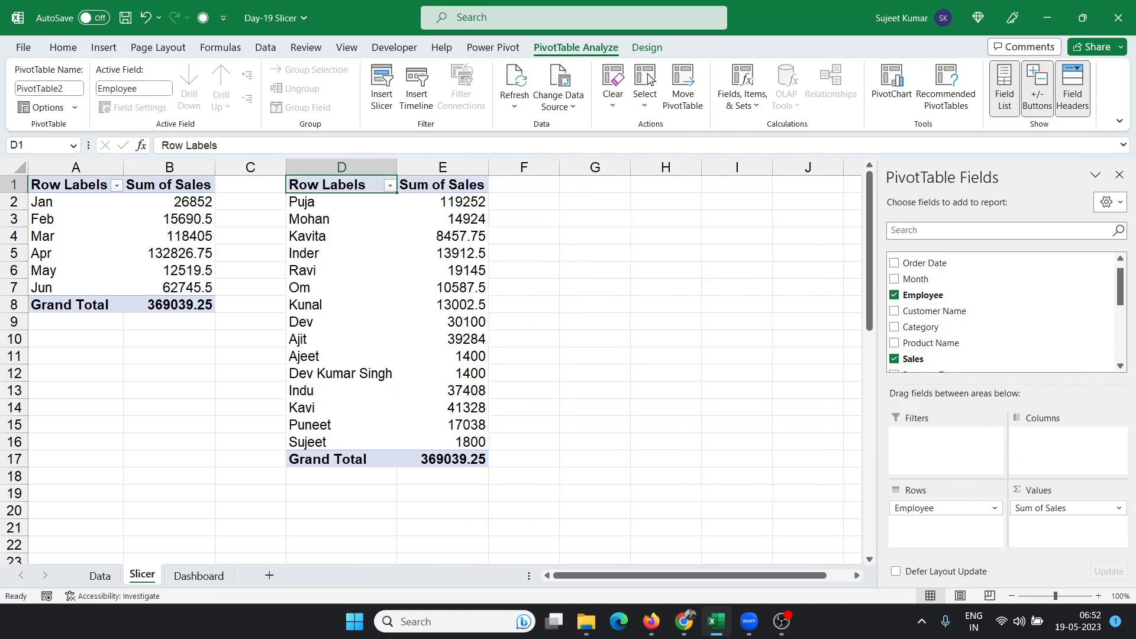
Step: Create a PivotTable from the order data at Slicer!$G$1, with Product Name in the rows and the sum of Sales in the values
left_click(98, 574)
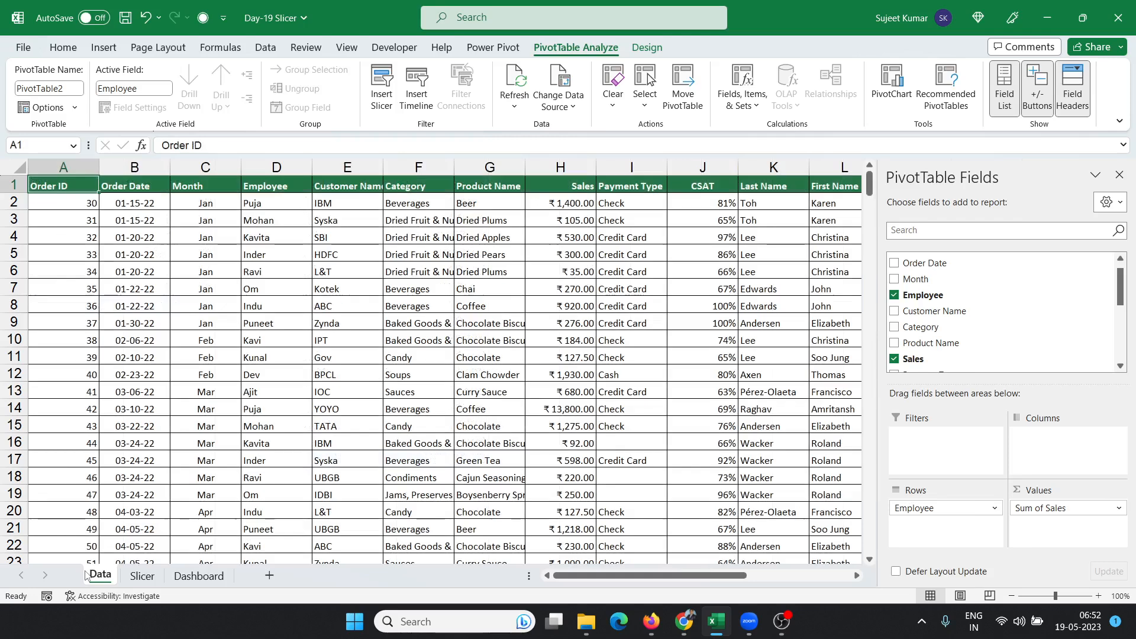
left_click(101, 47)
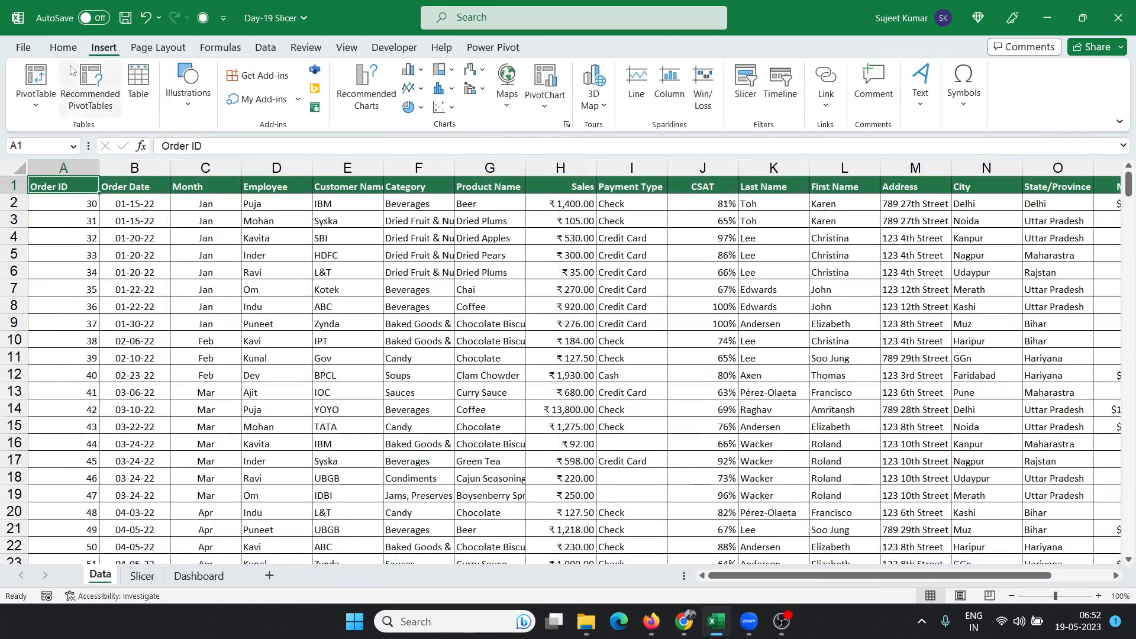
left_click(36, 106)
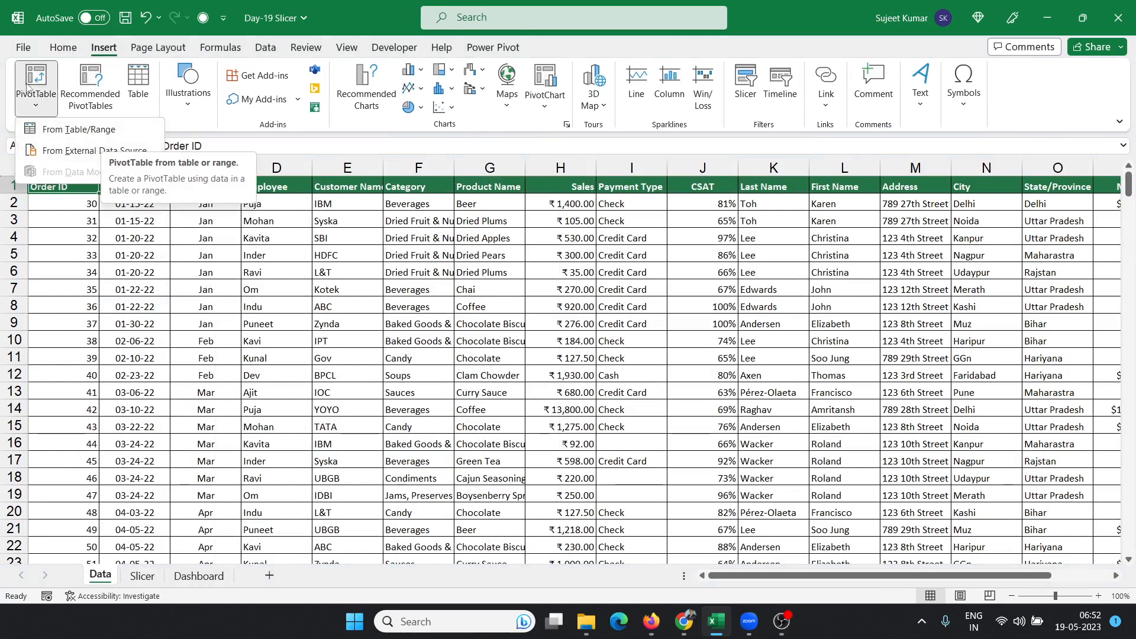
left_click(27, 87)
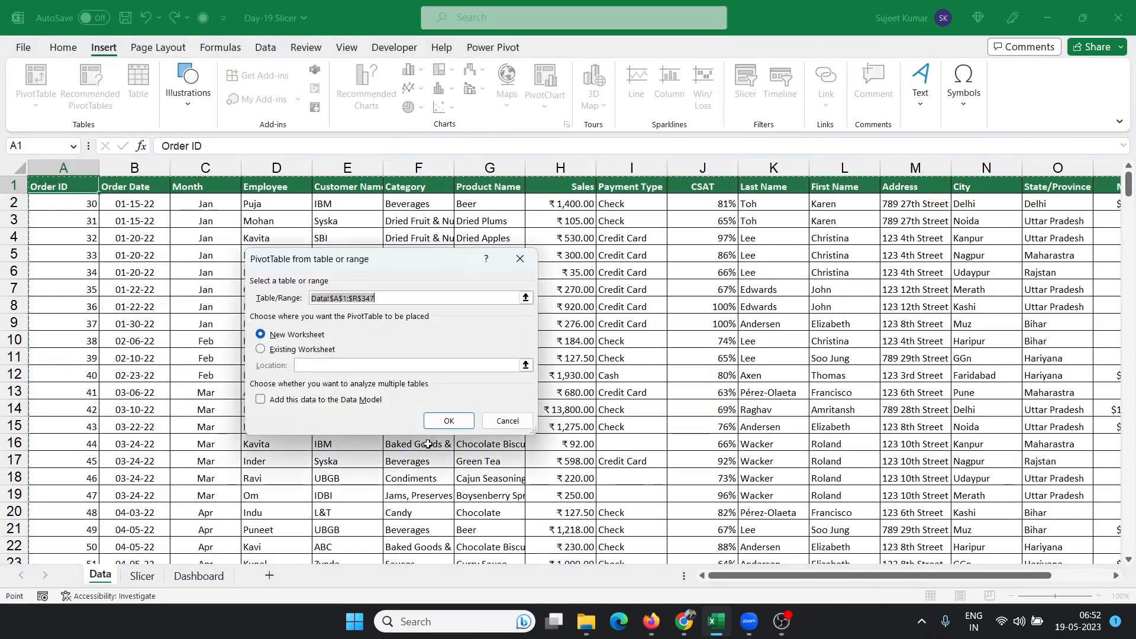
key("alt+e")
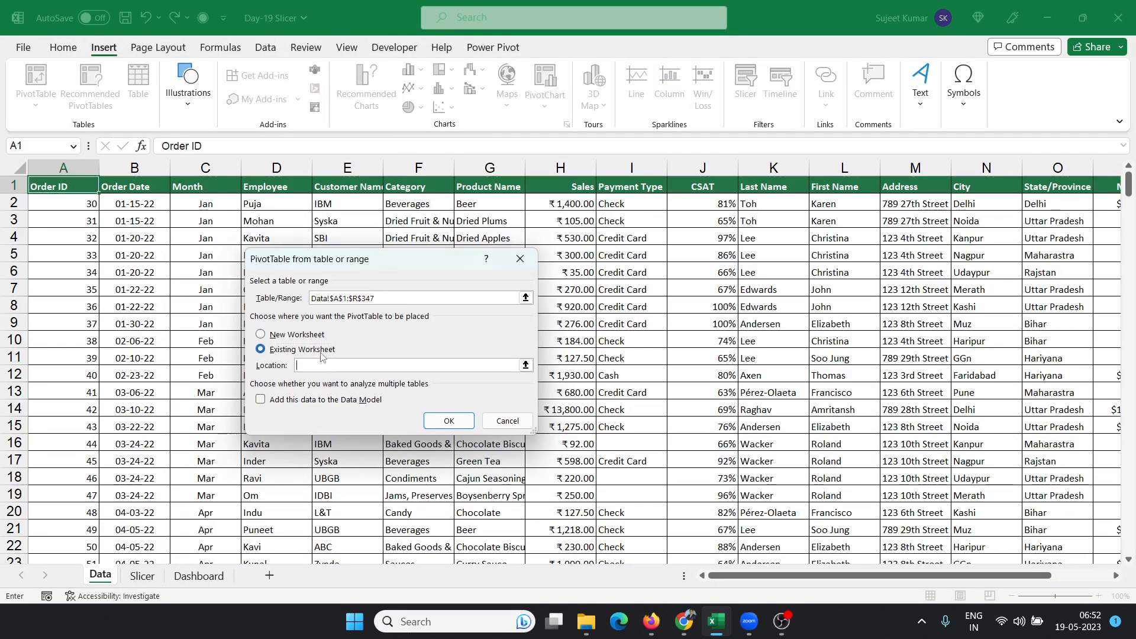
left_click(155, 579)
left_click(592, 185)
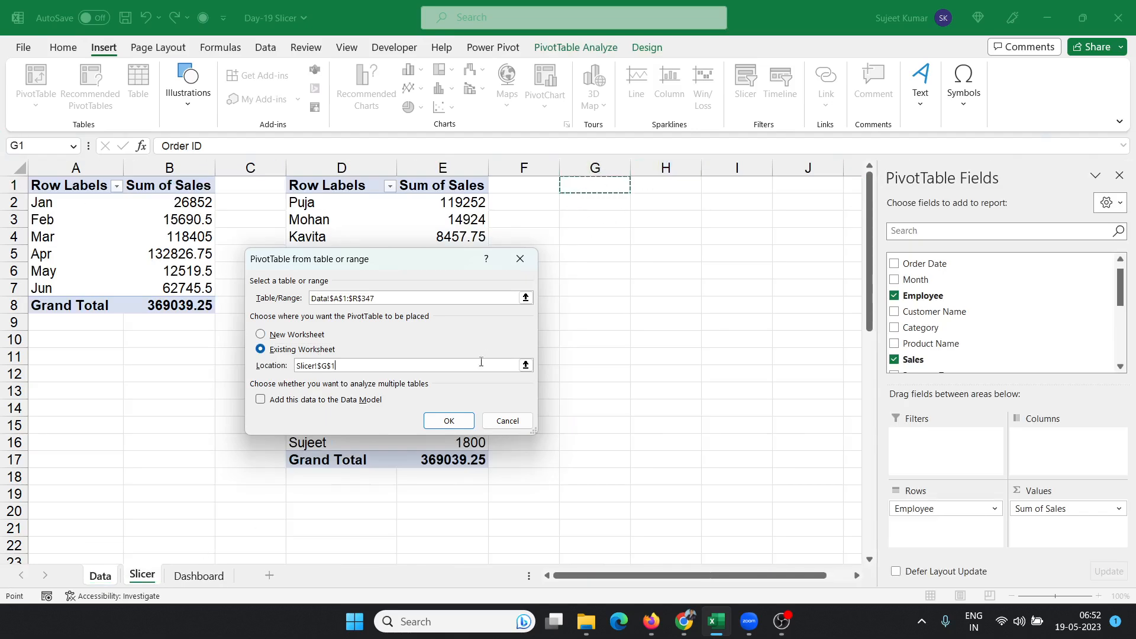
left_click(464, 423)
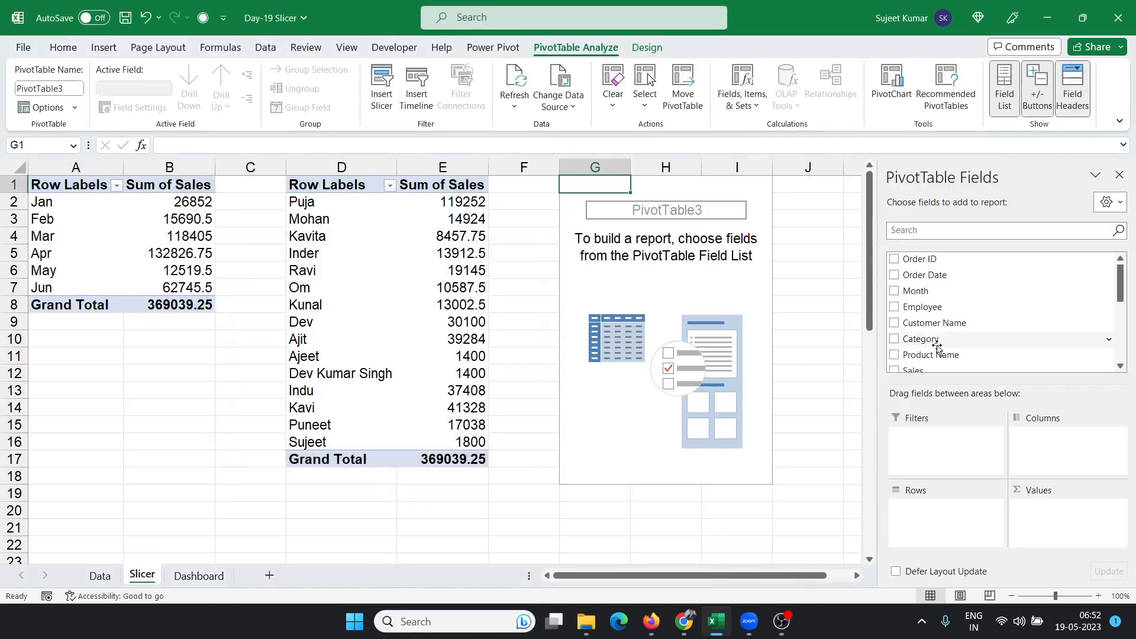
left_click_drag(940, 355, 987, 537)
left_click_drag(929, 368, 1037, 506)
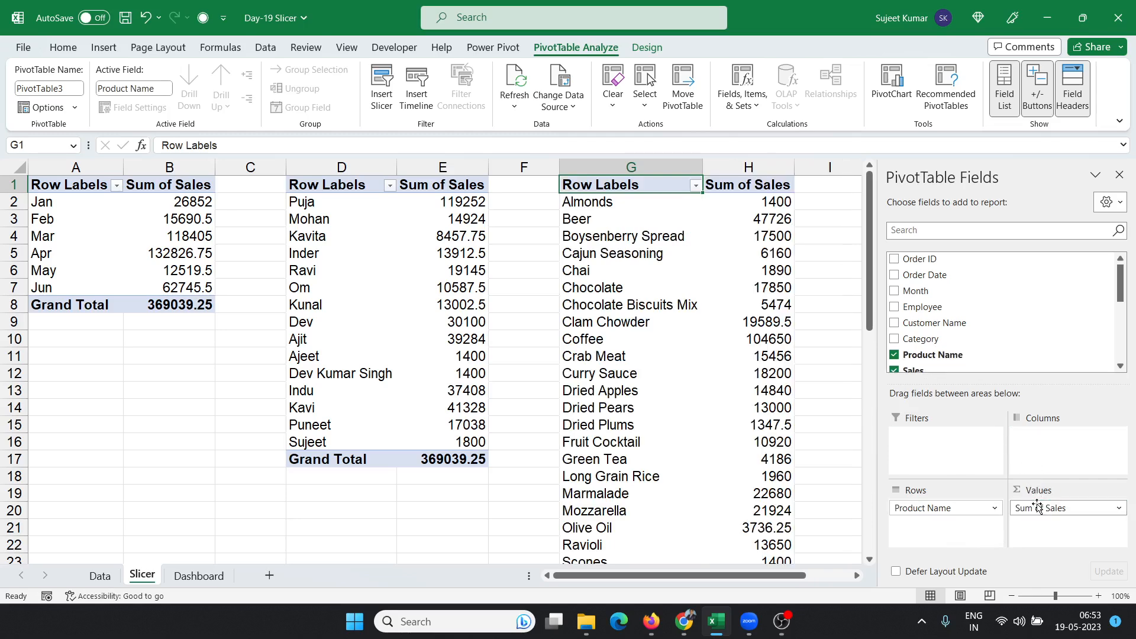
Step: Create a fourth PivotTable from Data!$A$1:$R$347 on the existing Slicer sheet, placing it at cell J2 after trying J1
left_click(89, 582)
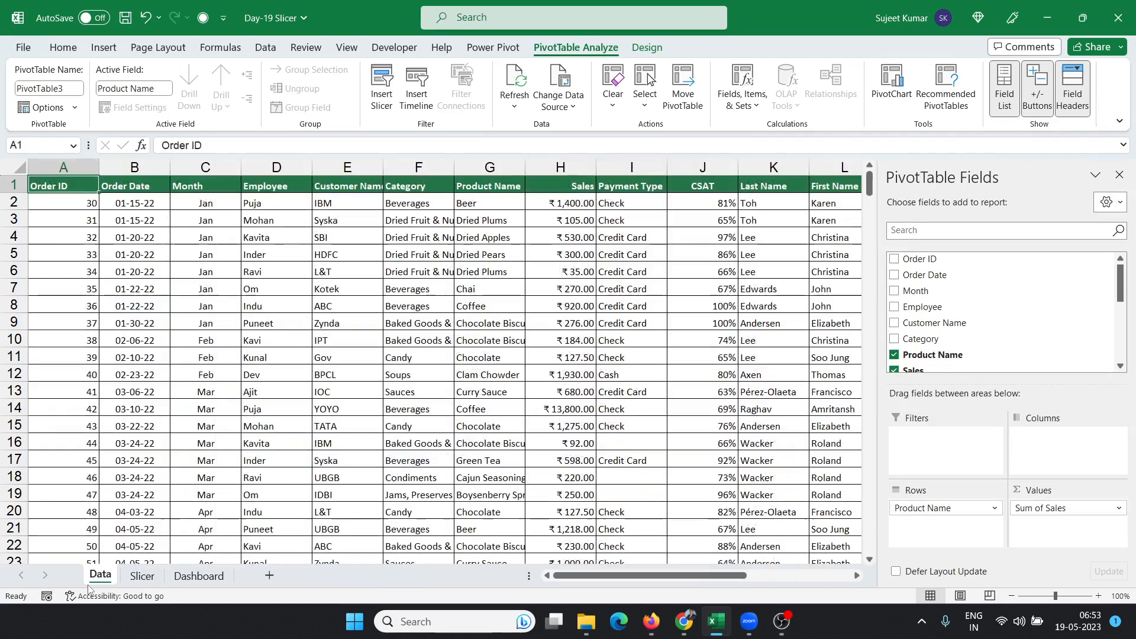
left_click(103, 47)
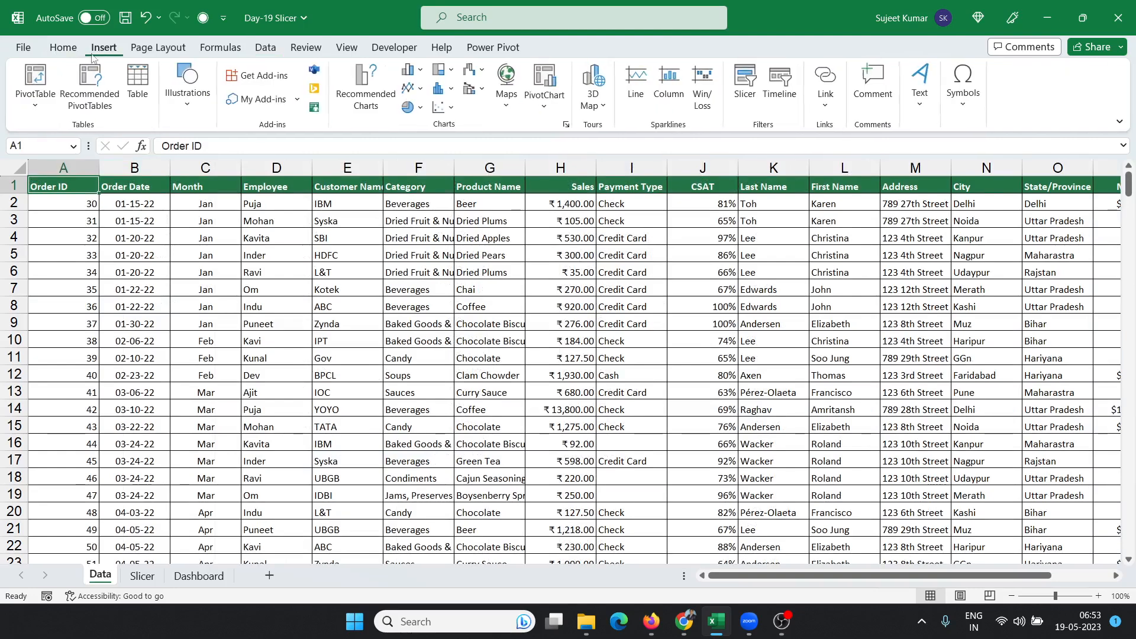
left_click(37, 80)
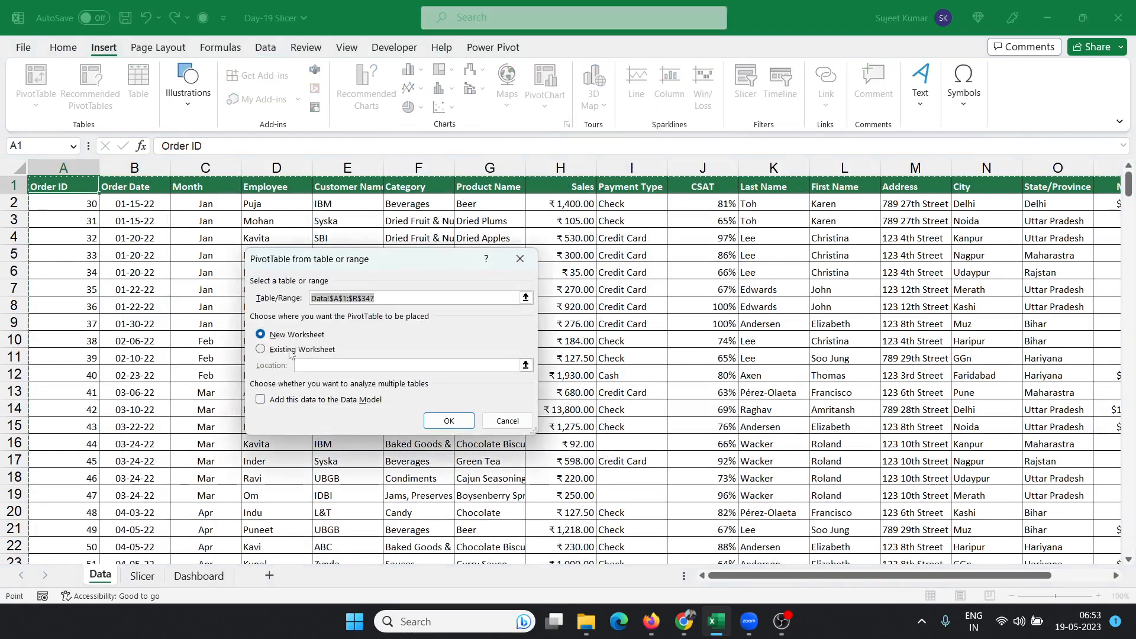
left_click(291, 350)
left_click(152, 577)
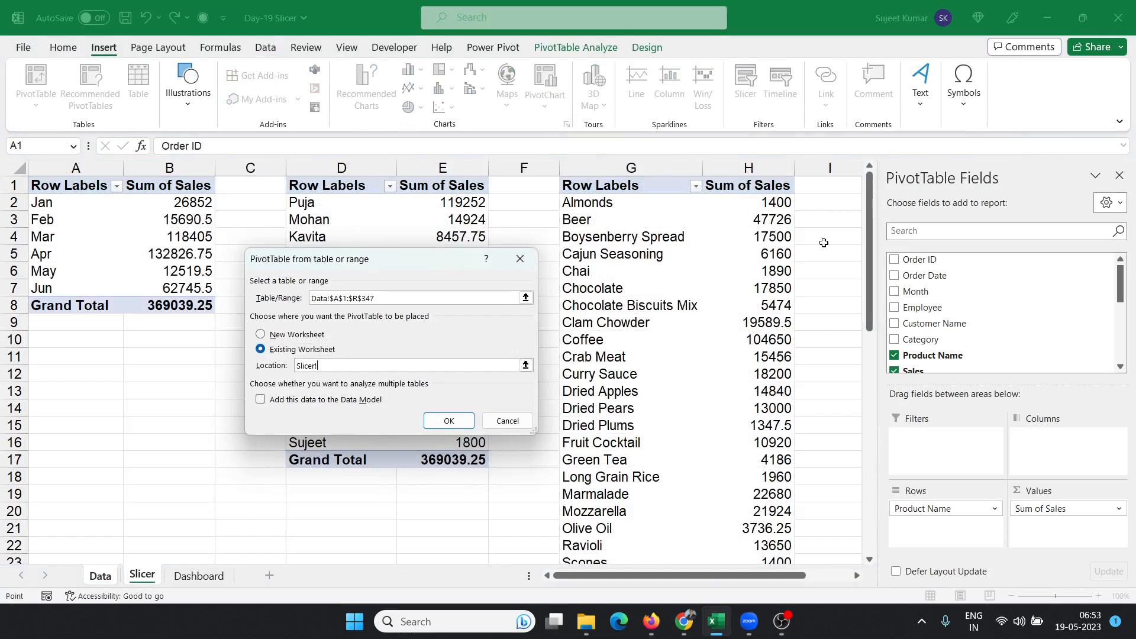
left_click(1119, 176)
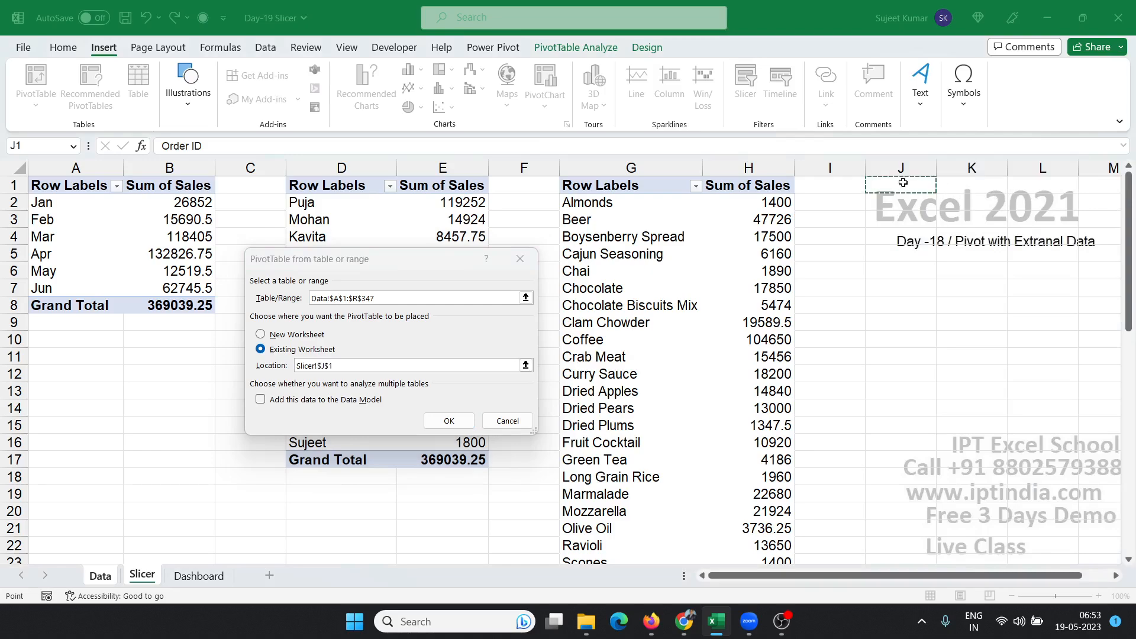
left_click(457, 424)
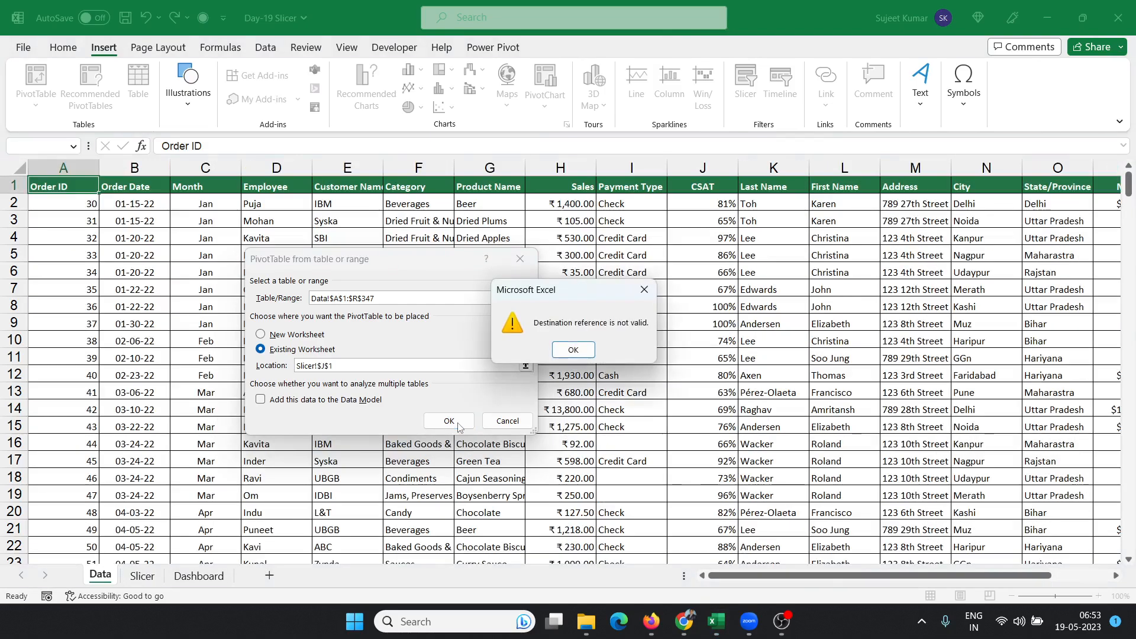
left_click(573, 354)
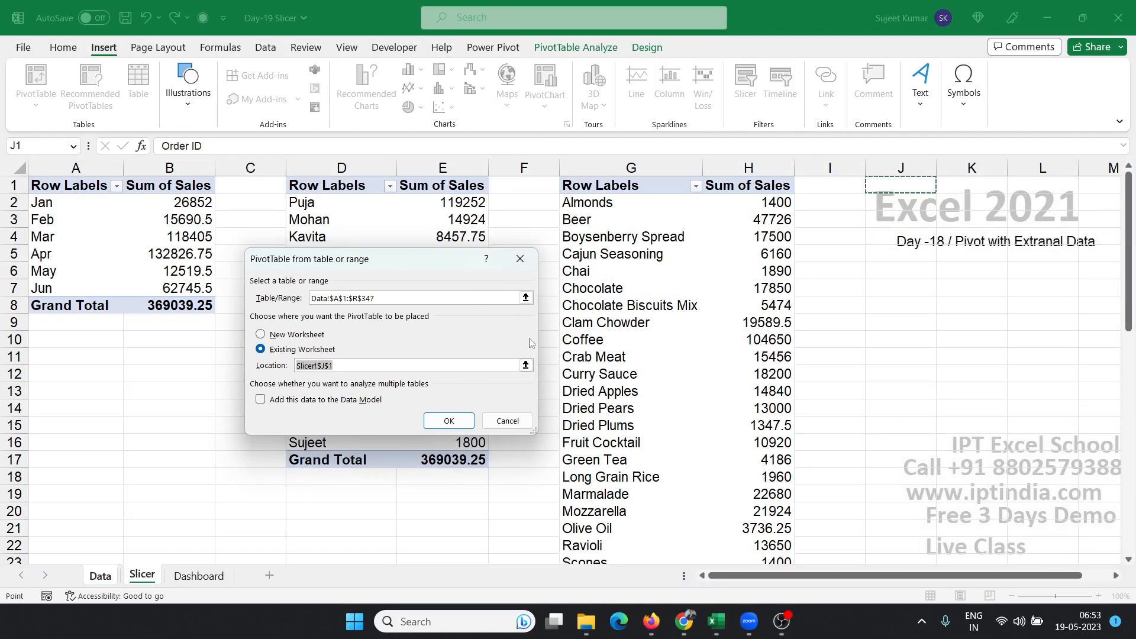
left_click(526, 365)
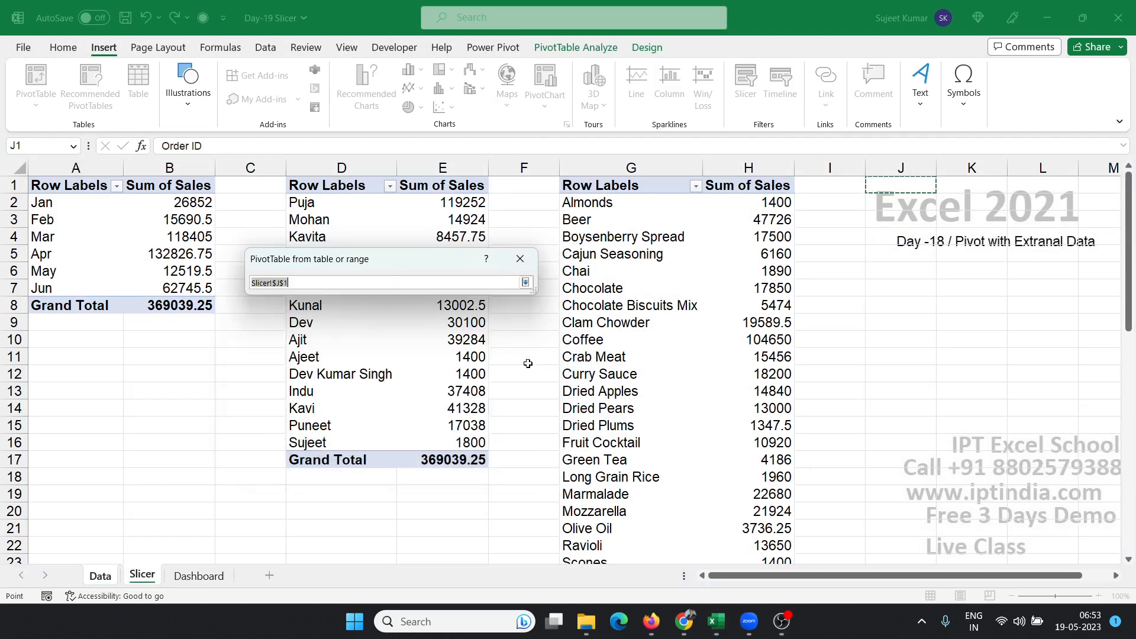
left_click(914, 201)
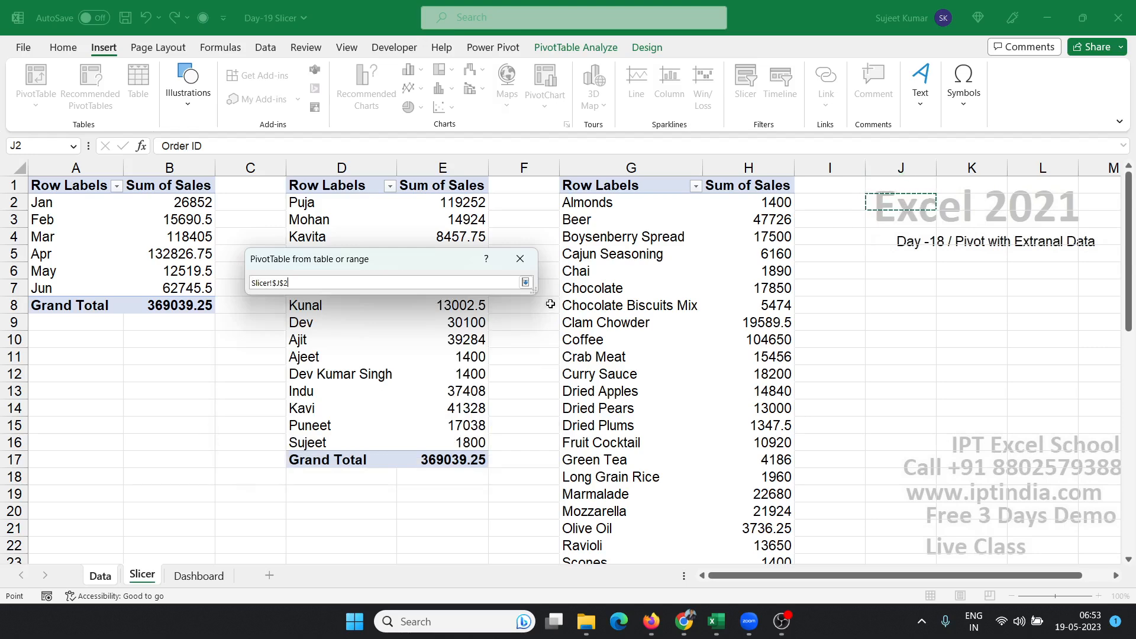
left_click(525, 282)
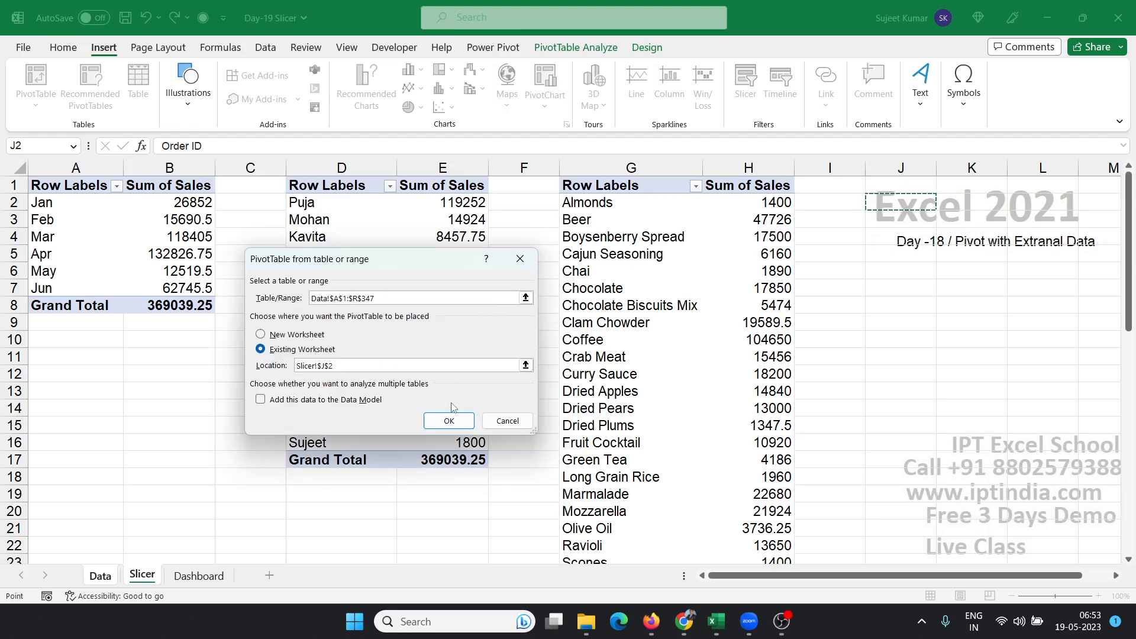
left_click(447, 421)
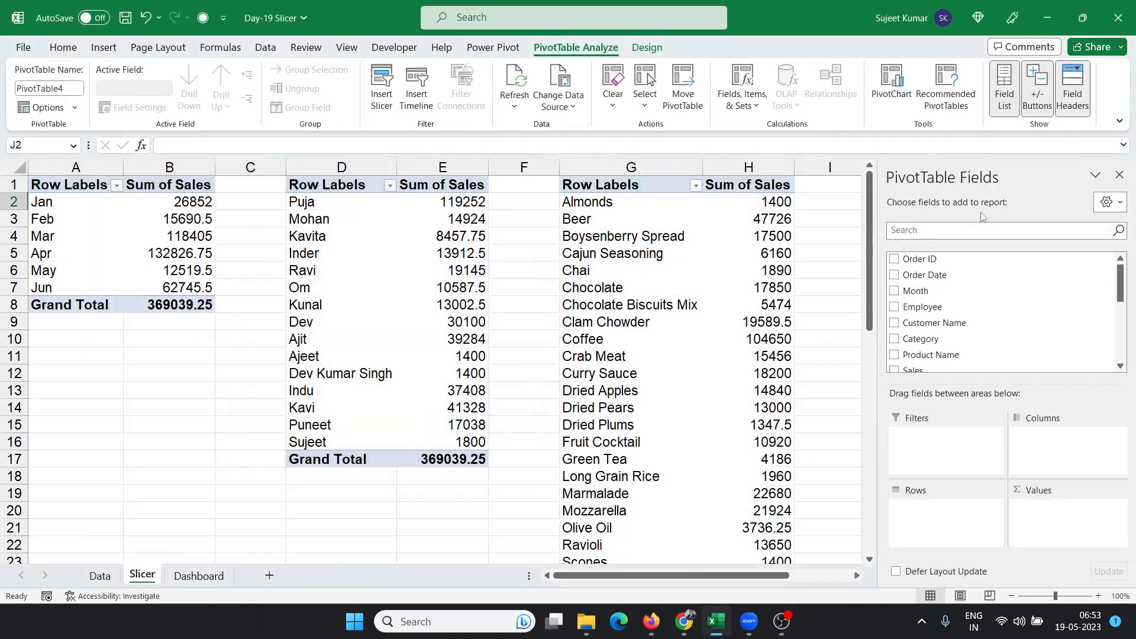
Step: Put Employee in the rows and CSAT in the values of the new PivotTable at J2
left_click(823, 575)
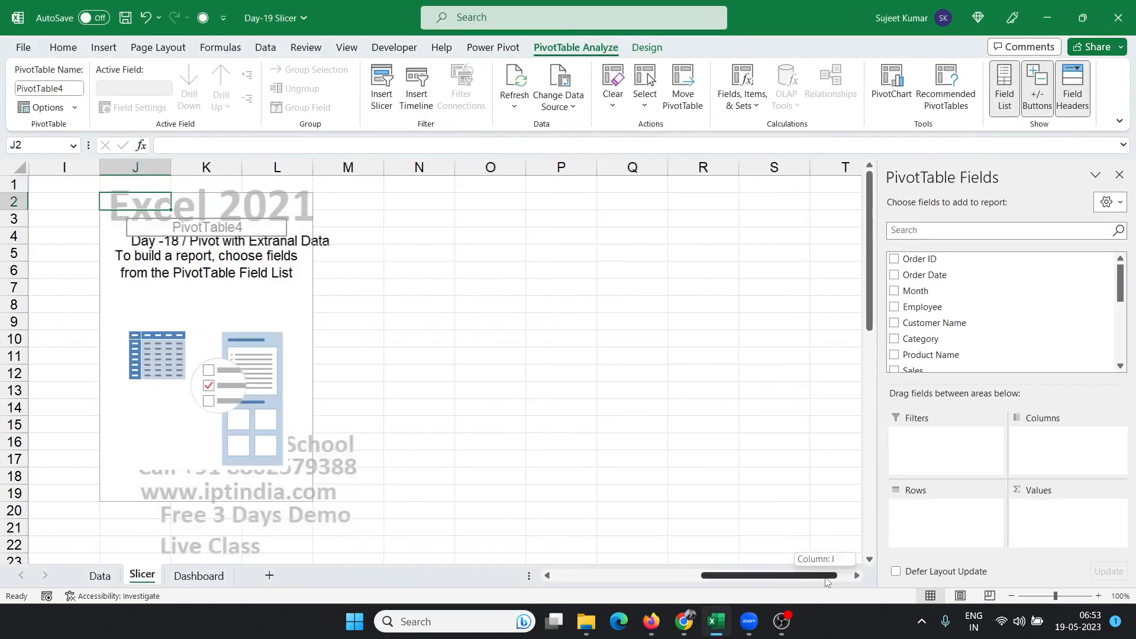
scroll(1038, 323, "down", 1)
scroll(1038, 323, "down", 3)
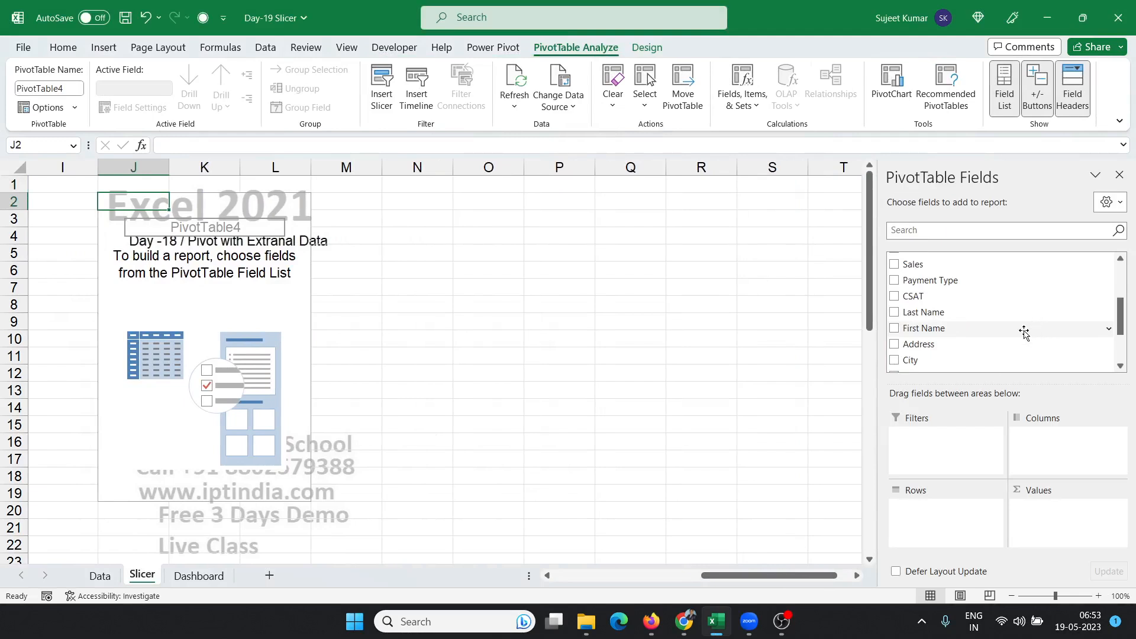
scroll(996, 334, "up", 4)
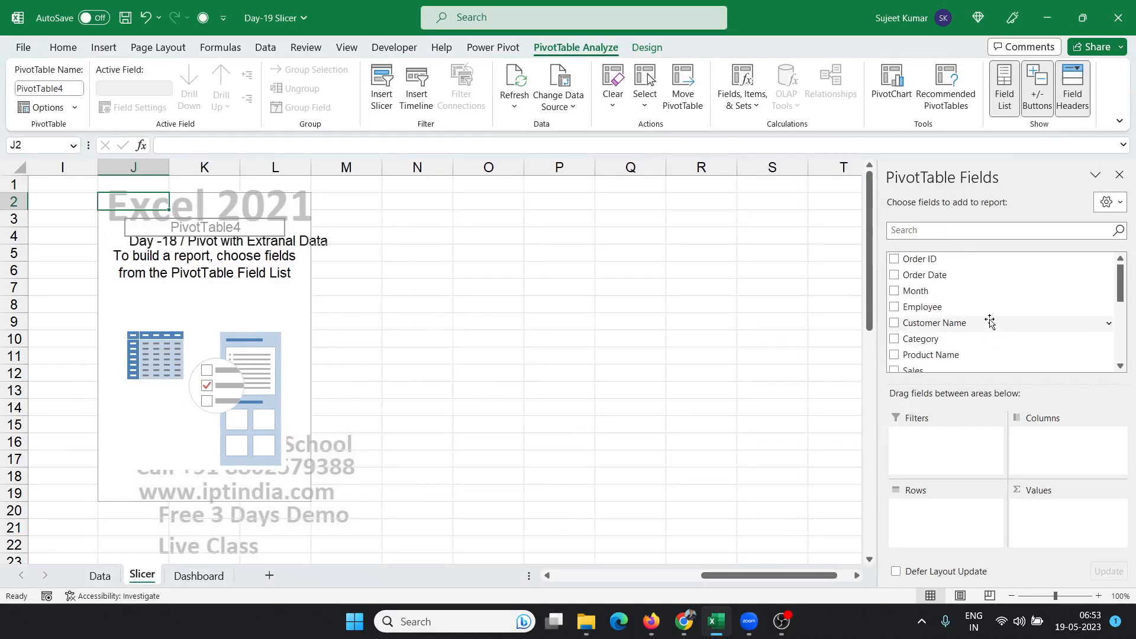
left_click_drag(964, 305, 951, 519)
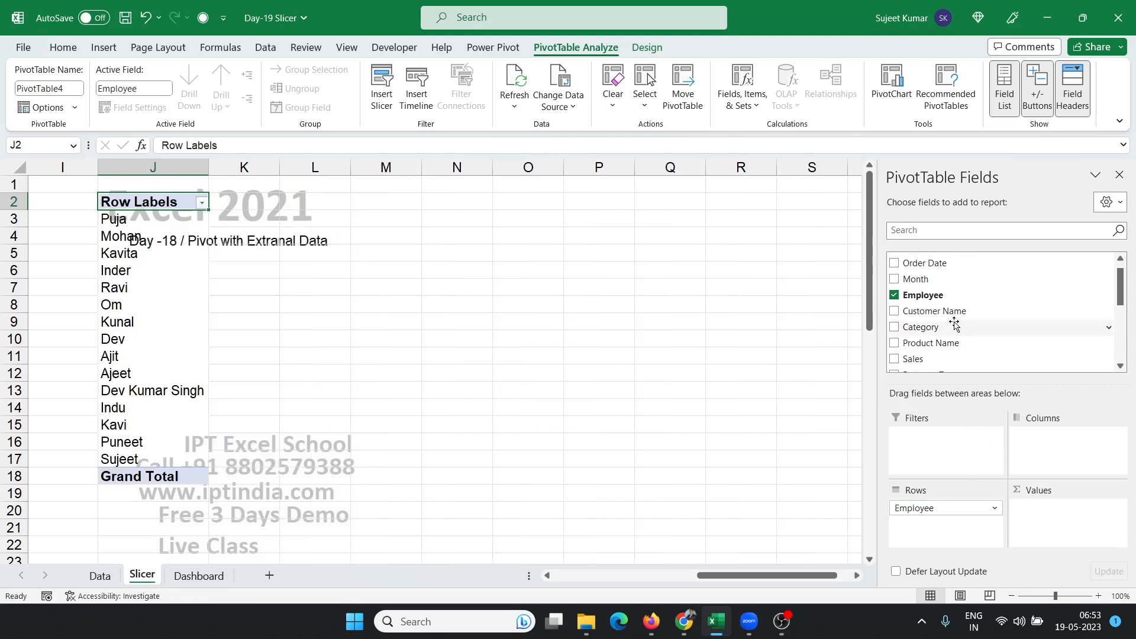
scroll(954, 324, "down", 2)
left_click_drag(944, 327, 1035, 514)
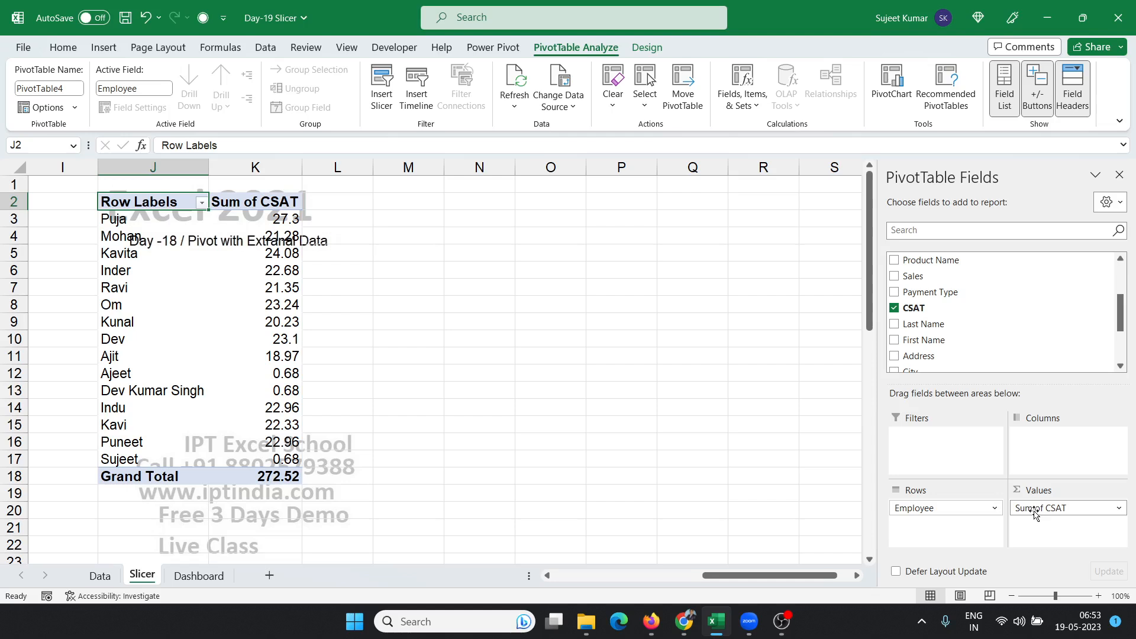
Step: Summarize the CSAT values by Average and format them as Percentage with 2 decimal places
left_click(1034, 512)
left_click(1032, 490)
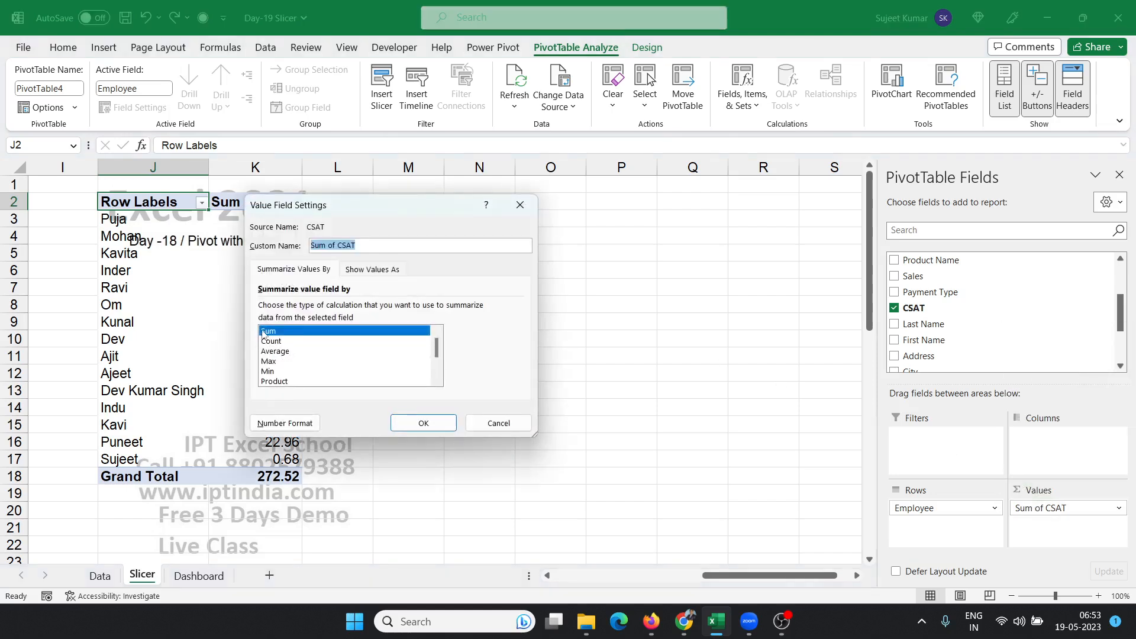
left_click(276, 353)
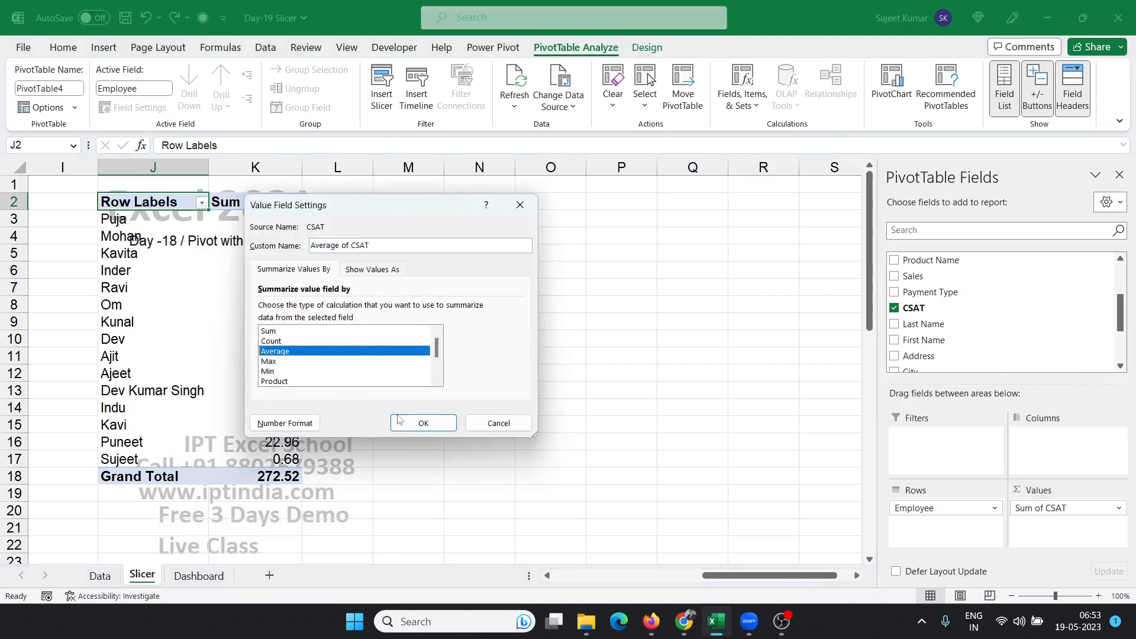
left_click(274, 424)
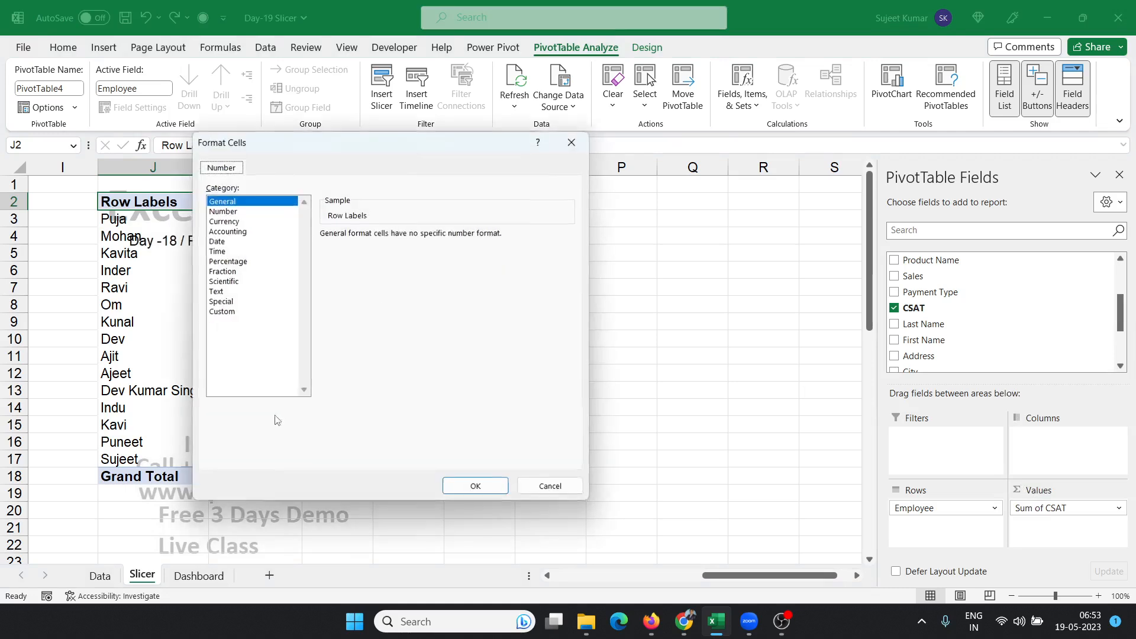
left_click(225, 262)
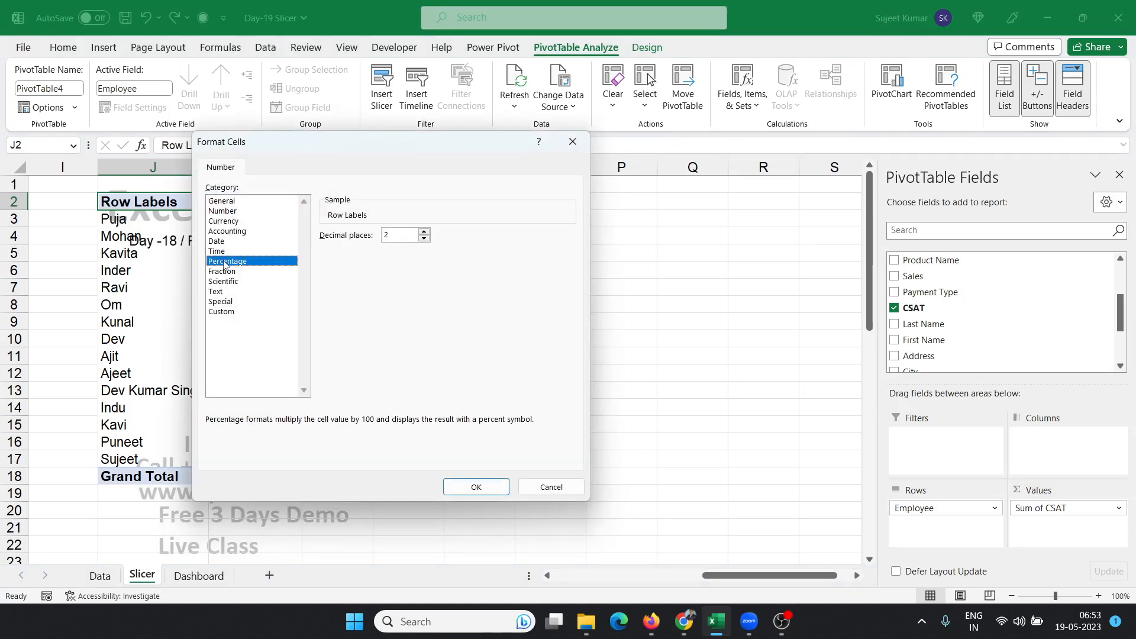
left_click(478, 486)
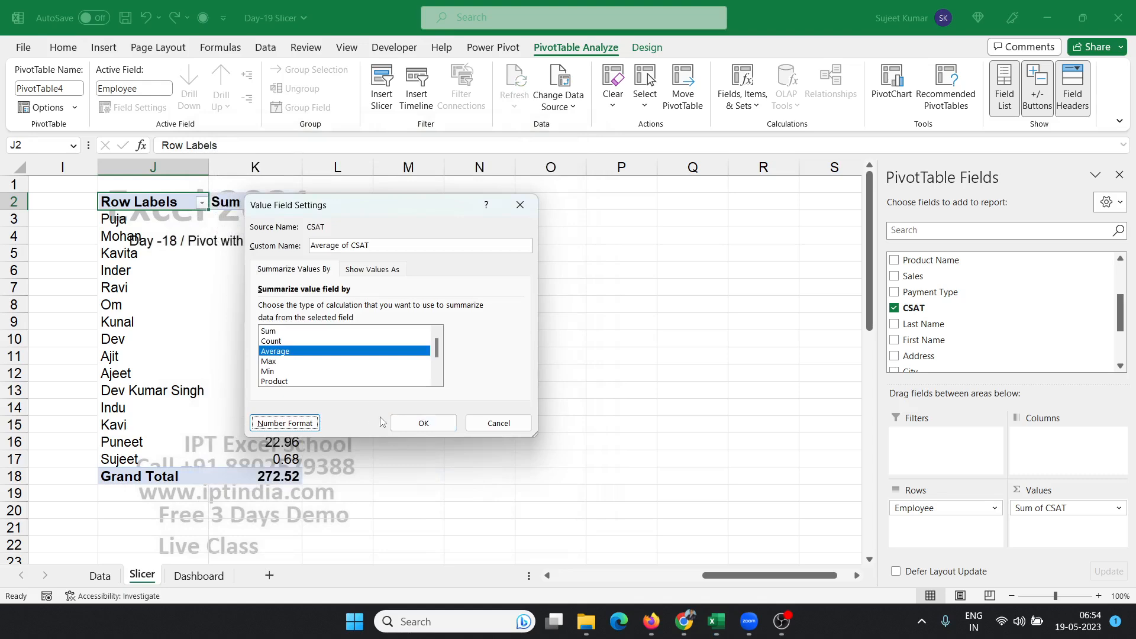
left_click(403, 425)
Step: Add Employee, Customer Name and Category as report filters to the monthly sales PivotTable
left_click_drag(746, 575, 525, 543)
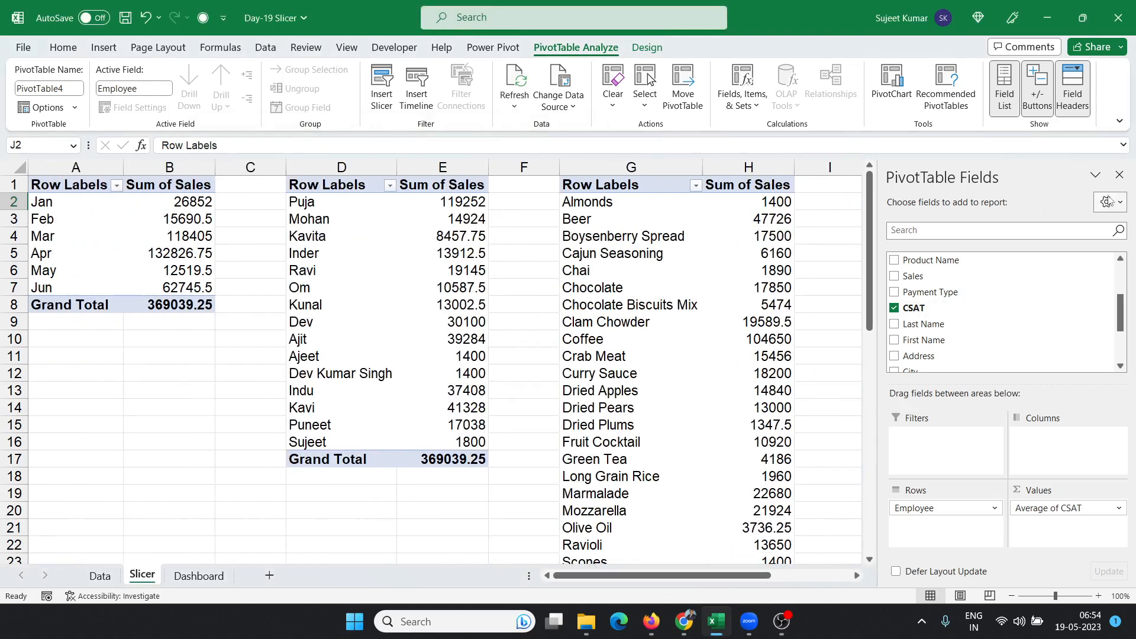
left_click(189, 206)
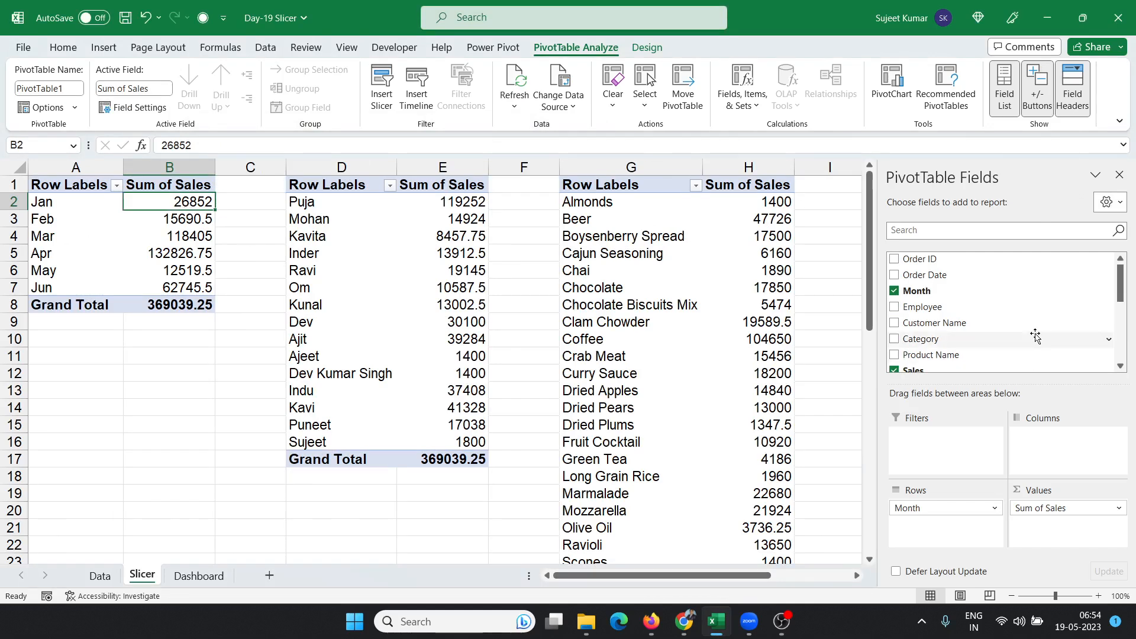
left_click_drag(942, 307, 955, 444)
left_click_drag(943, 324, 958, 461)
left_click_drag(924, 326, 959, 476)
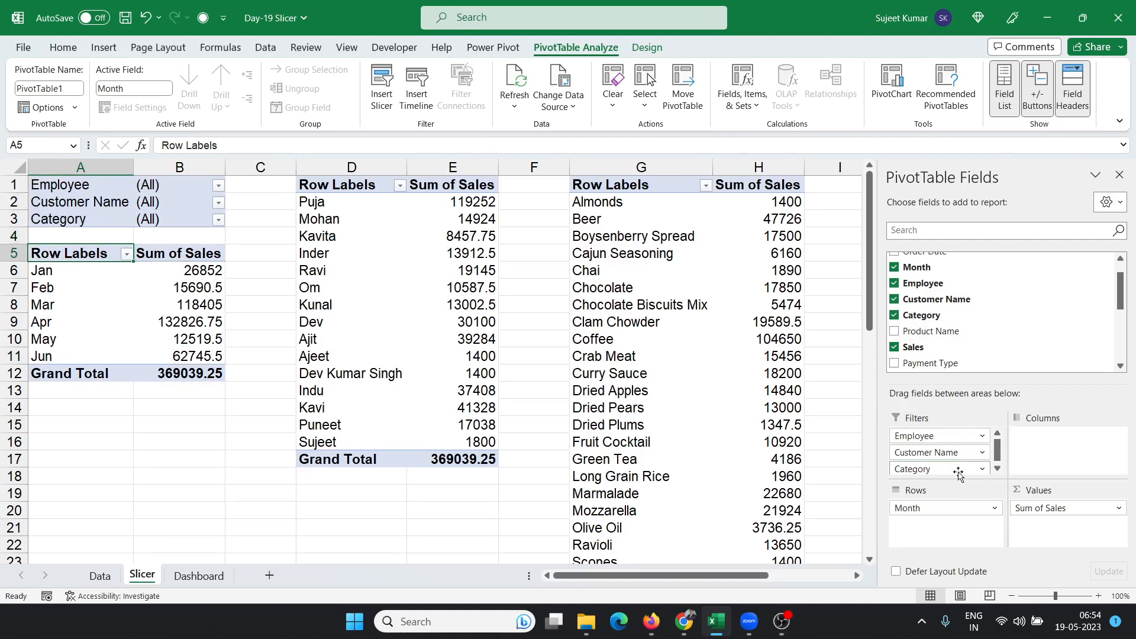
Step: Filter the monthly sales PivotTable to the first employee in the Employee filter's list
left_click(196, 255)
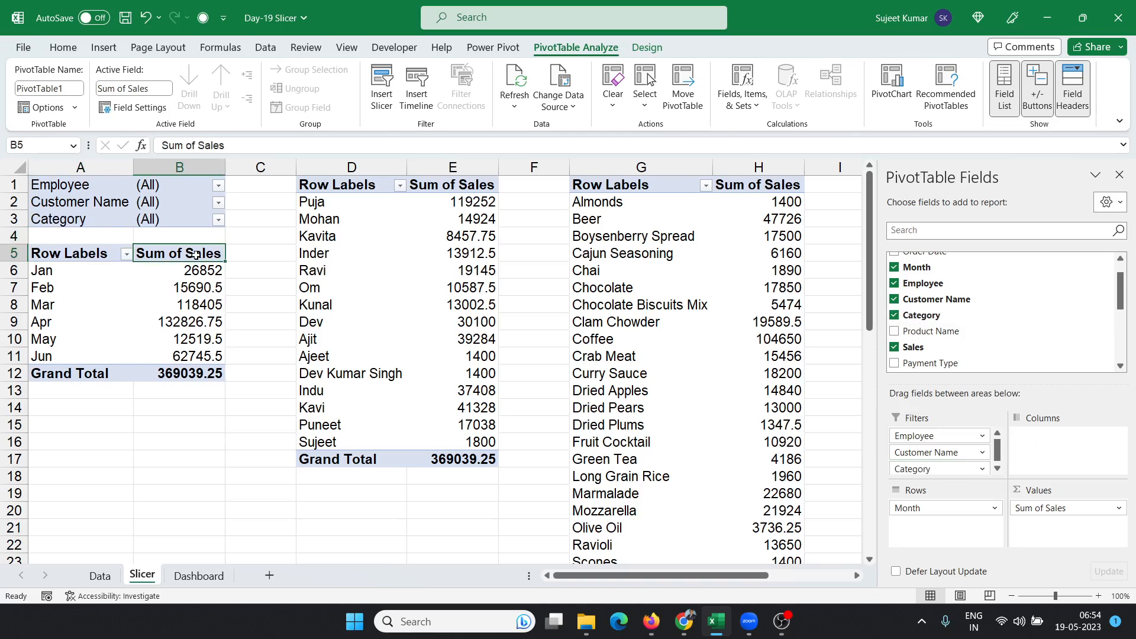
left_click(218, 186)
left_click(72, 232)
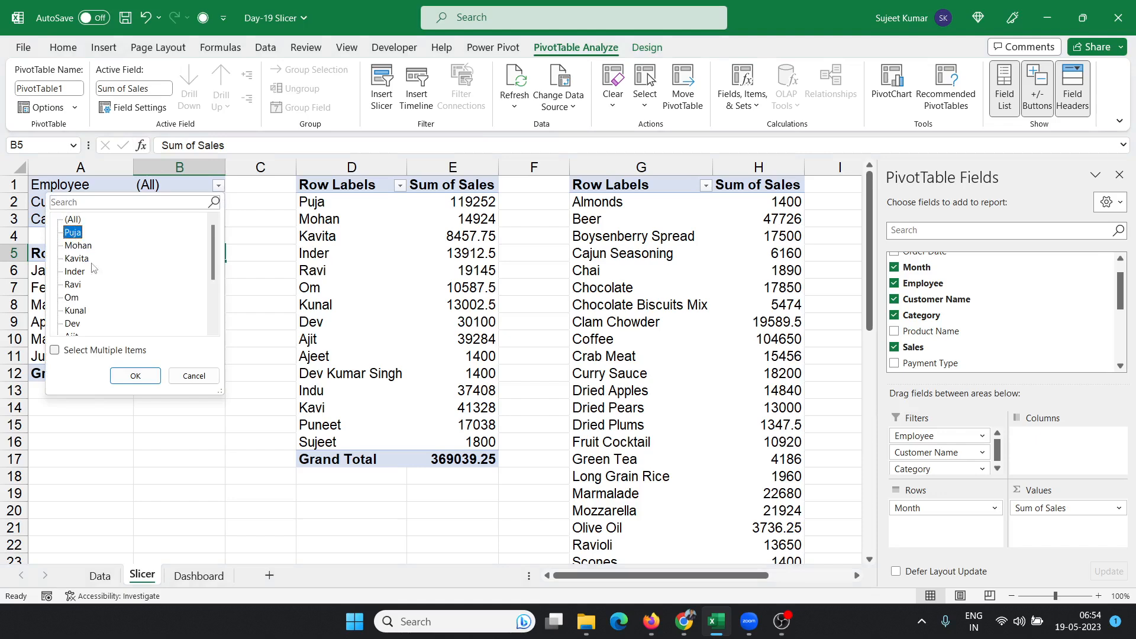
left_click(139, 377)
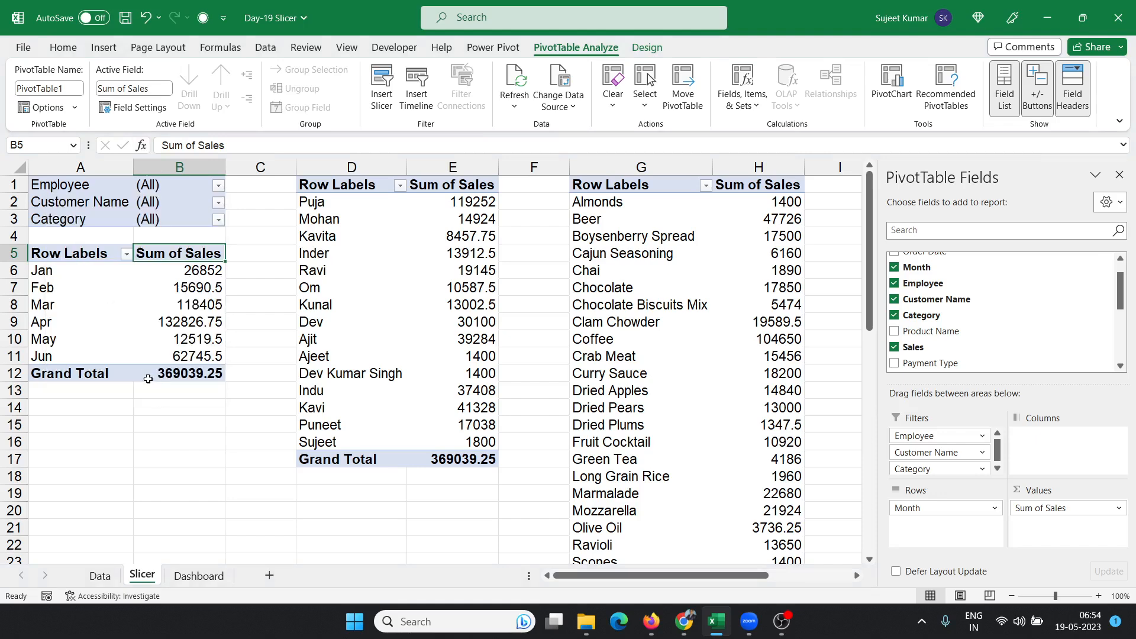
Step: Filter the monthly sales PivotTable by the customer SBI, and switch the Customer Name filter to HDFC
left_click(219, 204)
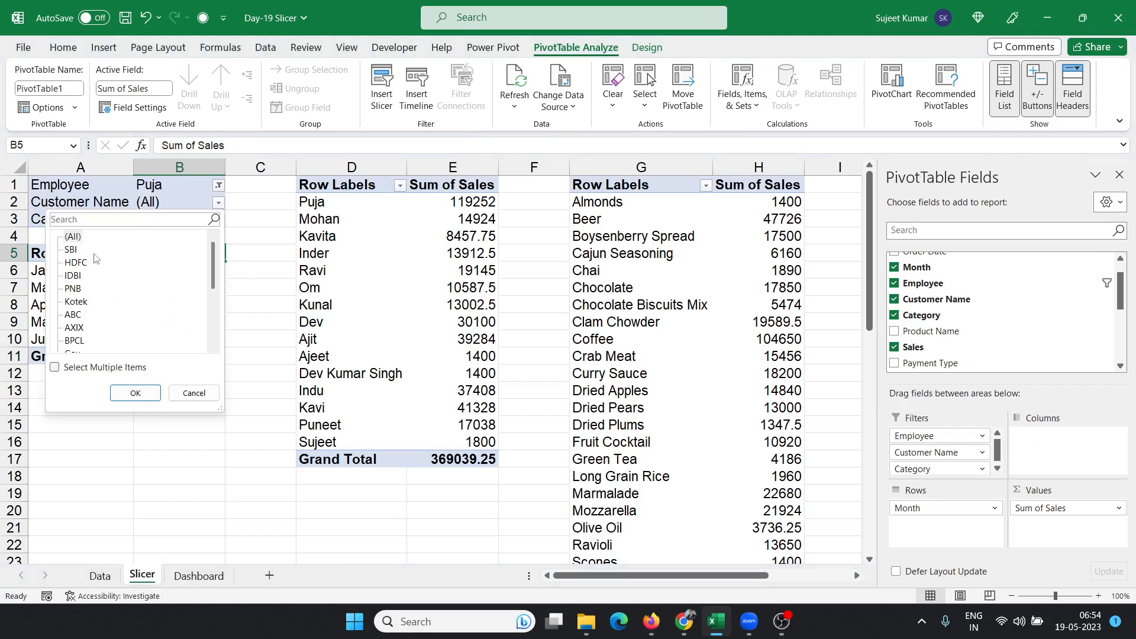
left_click(70, 250)
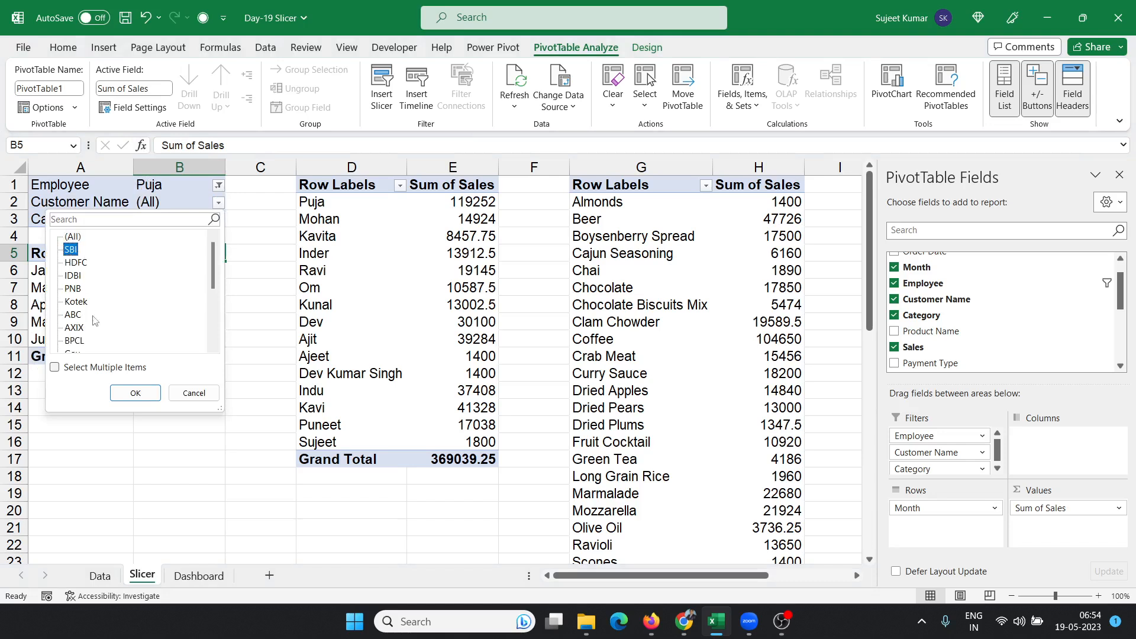
left_click(133, 394)
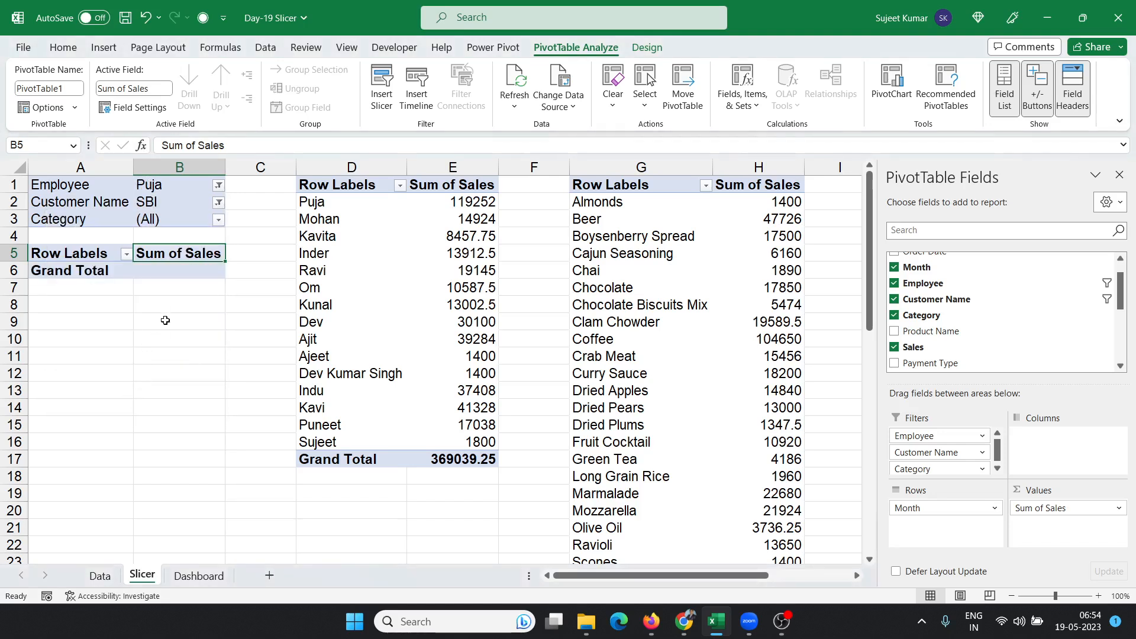
left_click(218, 203)
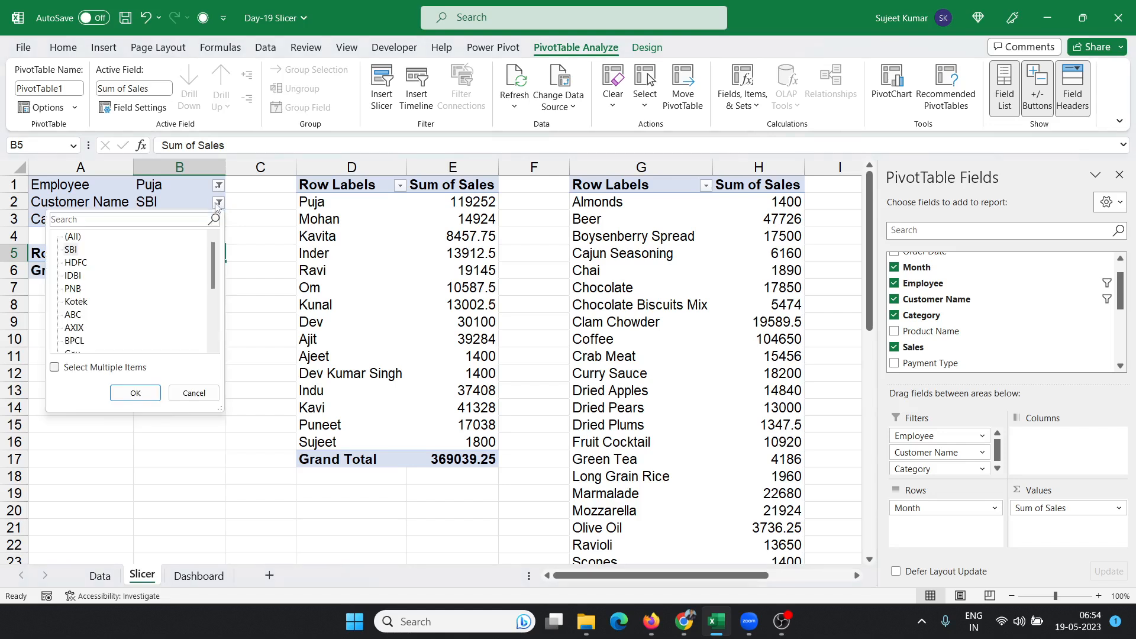
left_click(88, 263)
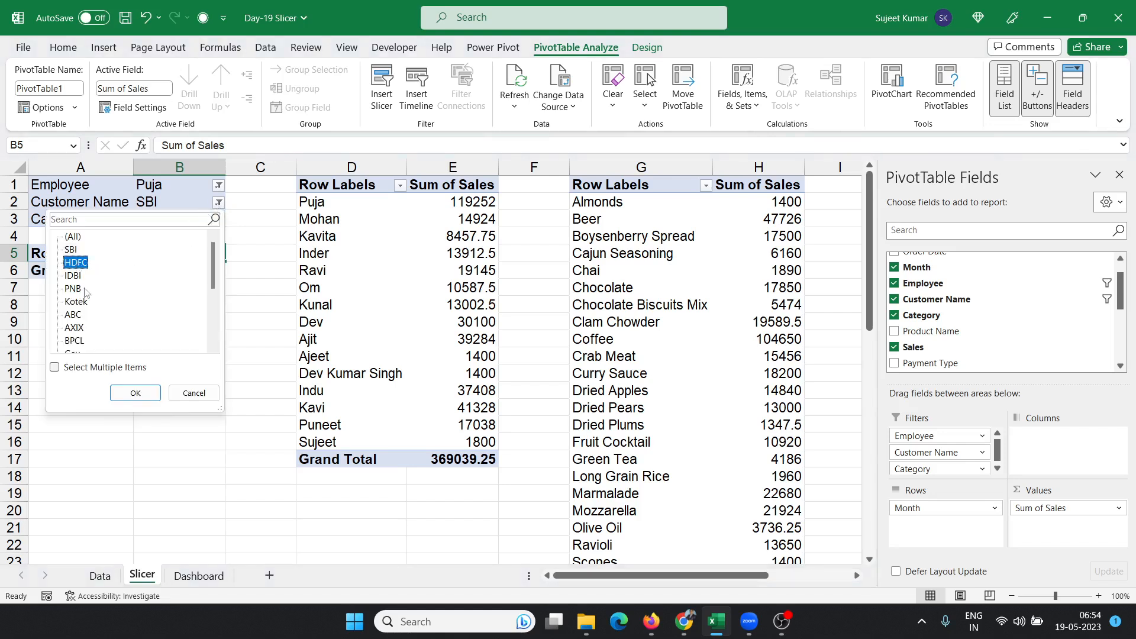
left_click(142, 398)
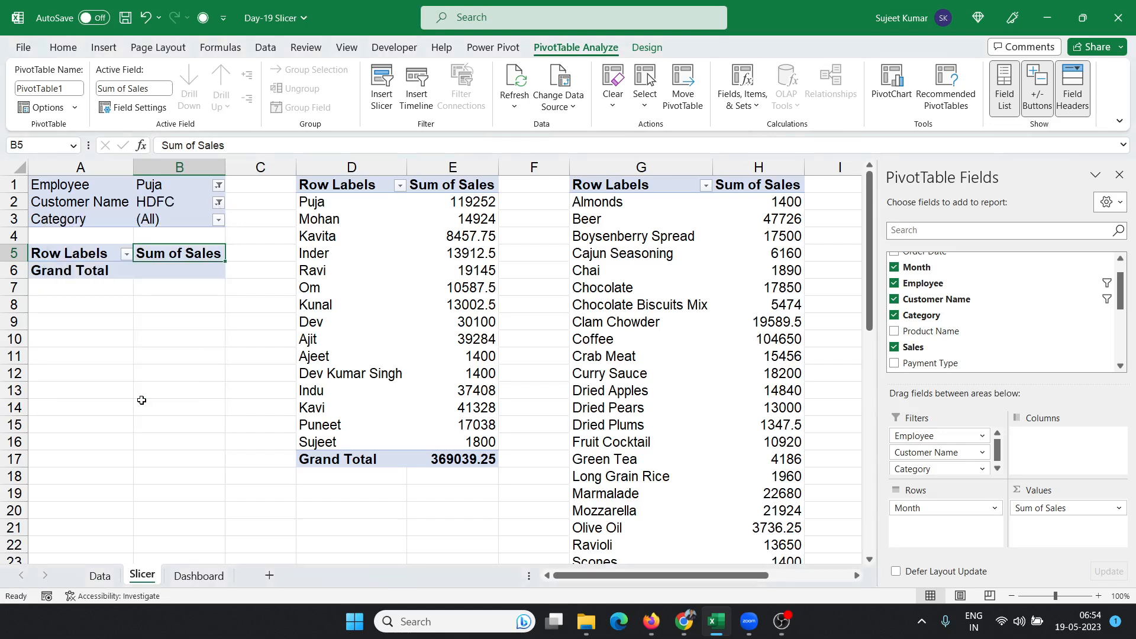
Step: Switch the monthly sales PivotTable's Customer Name filter to IDBI, PNB and Kotek in turn
left_click(219, 204)
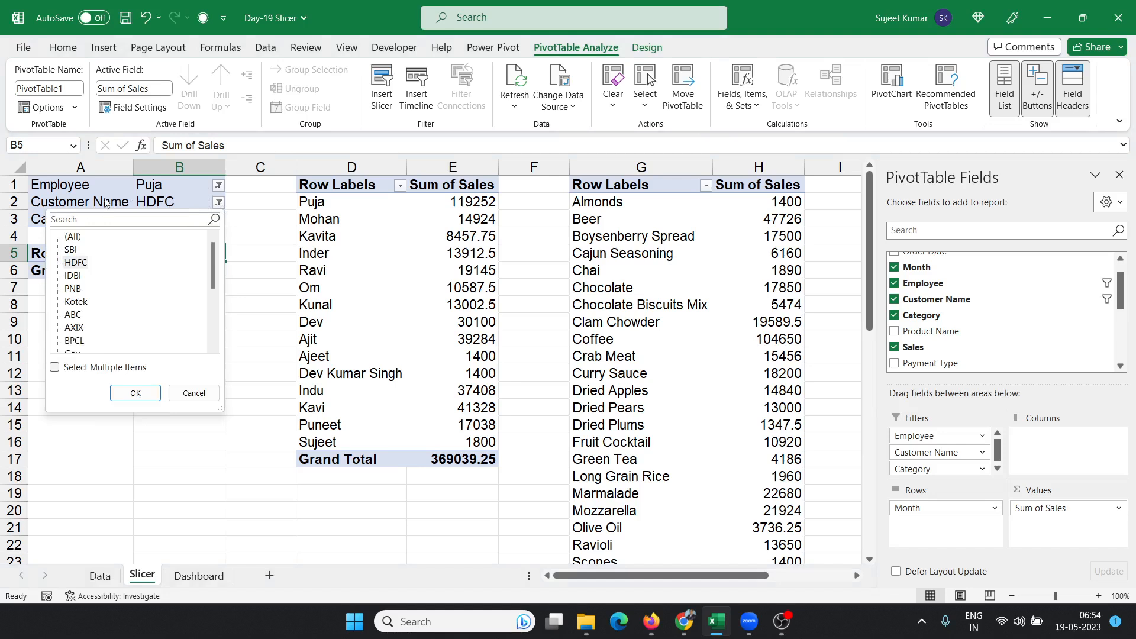
left_click(73, 276)
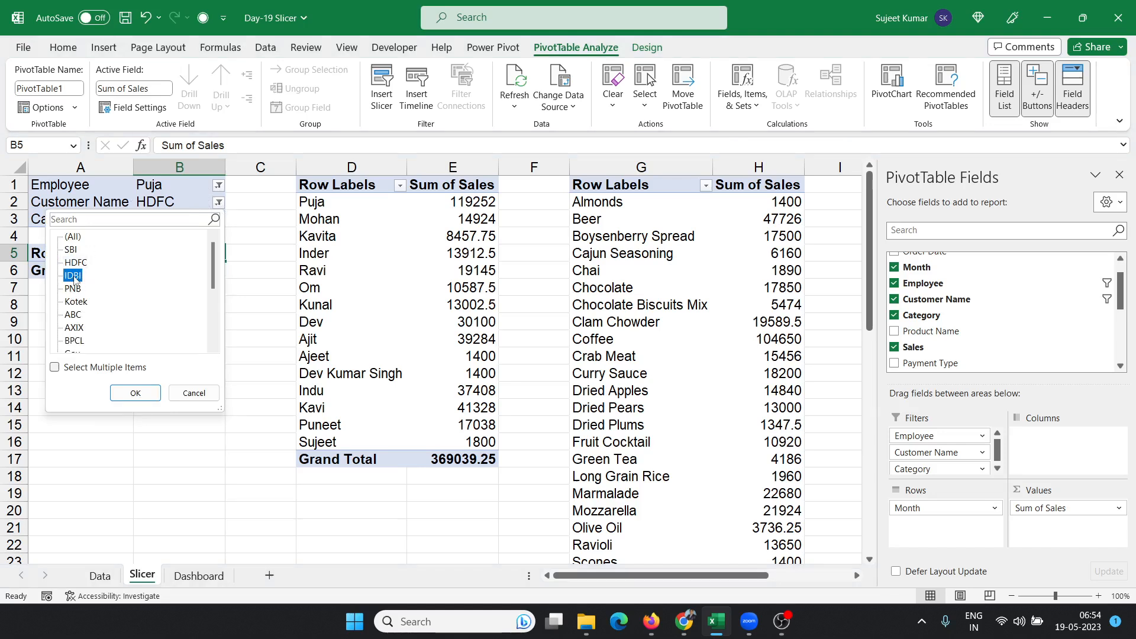
left_click(136, 393)
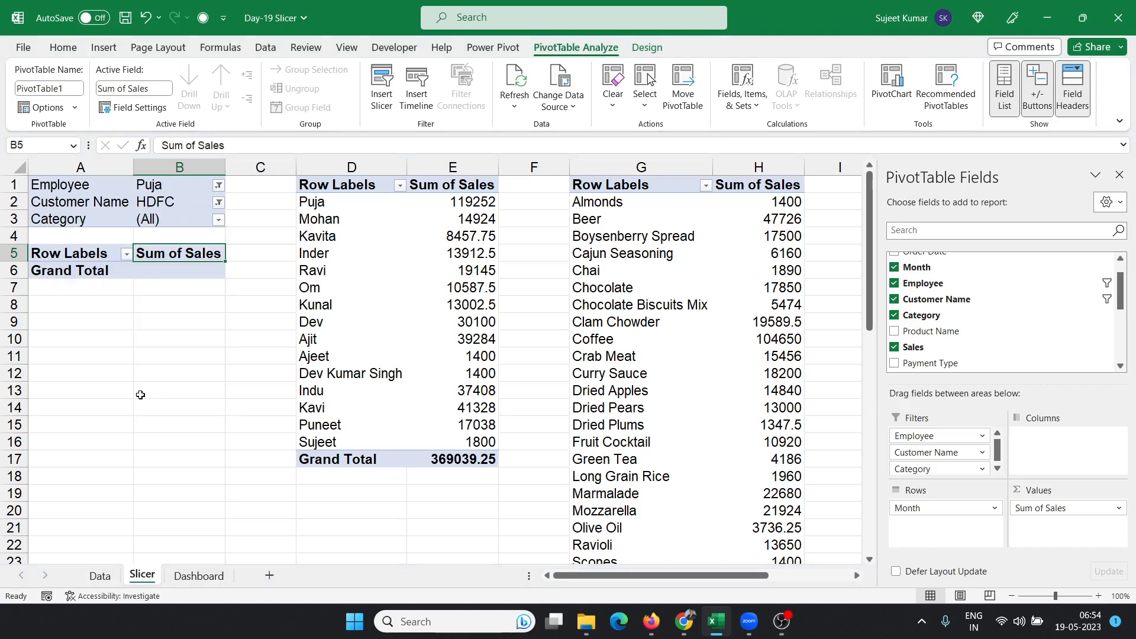
left_click(218, 202)
left_click(73, 289)
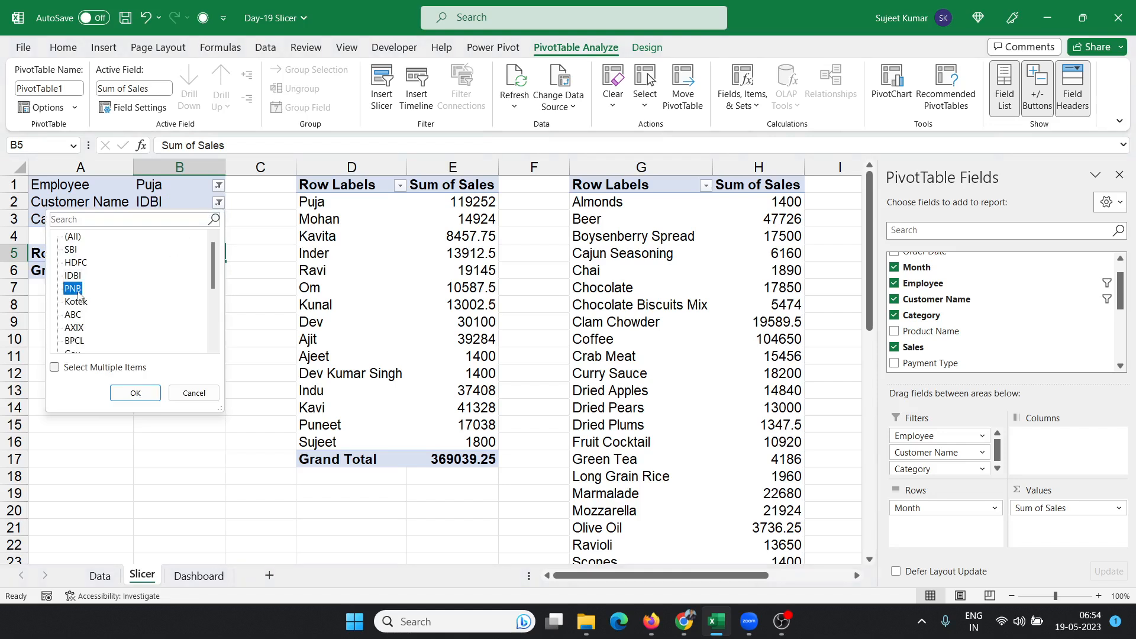
left_click(135, 392)
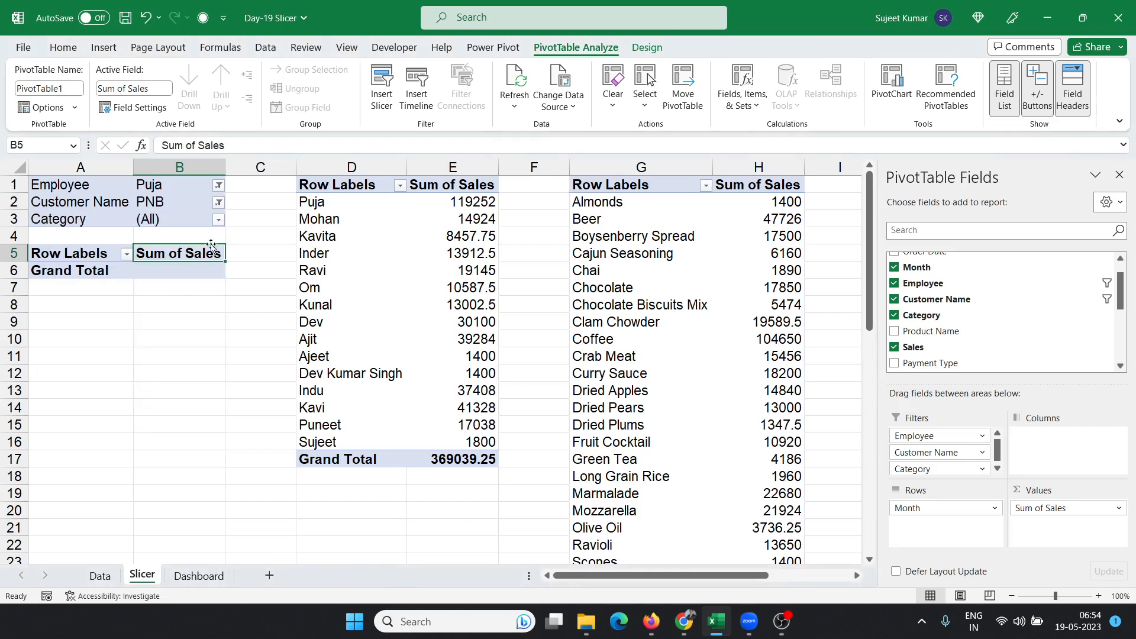
left_click(219, 203)
left_click(85, 302)
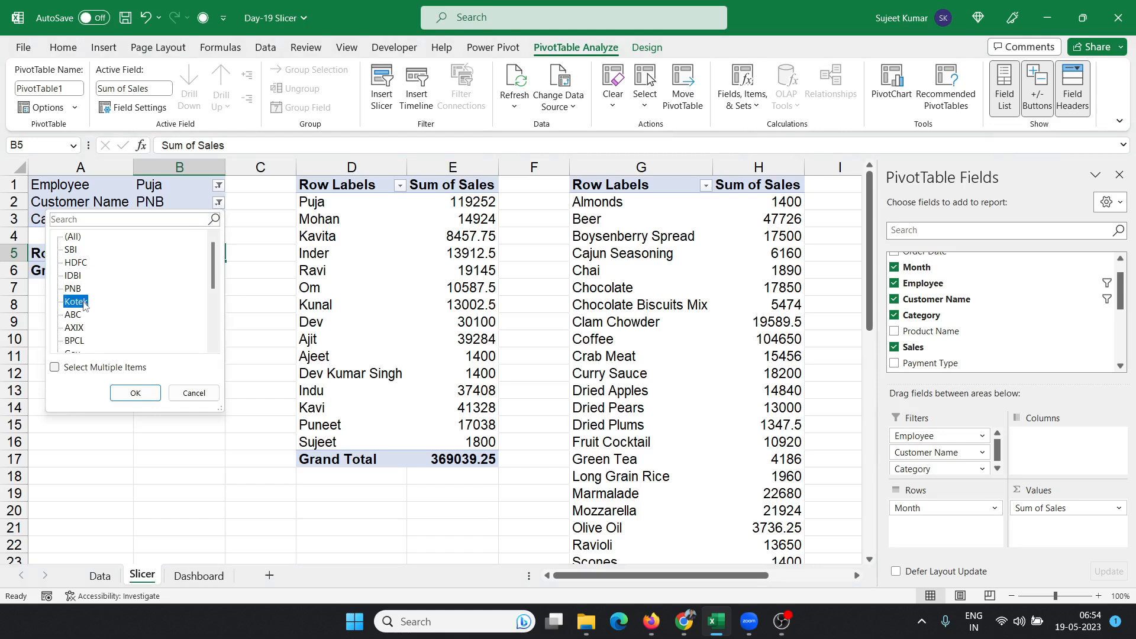
left_click(135, 394)
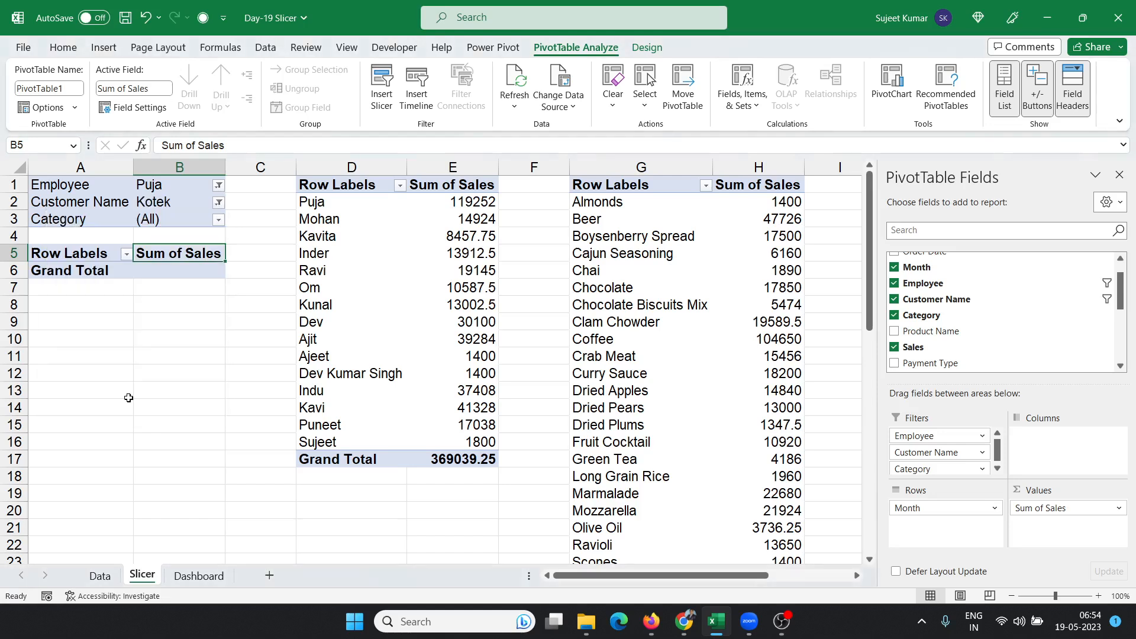
Step: Set the monthly sales PivotTable's Customer Name filter to ABC
left_click(218, 195)
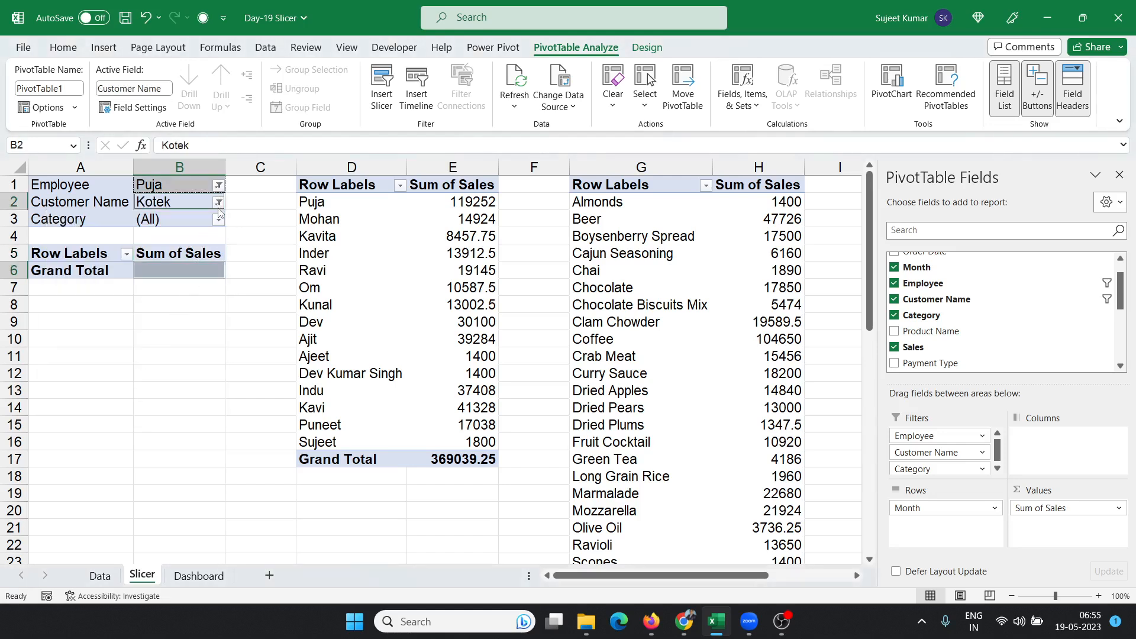
left_click(219, 203)
left_click(96, 315)
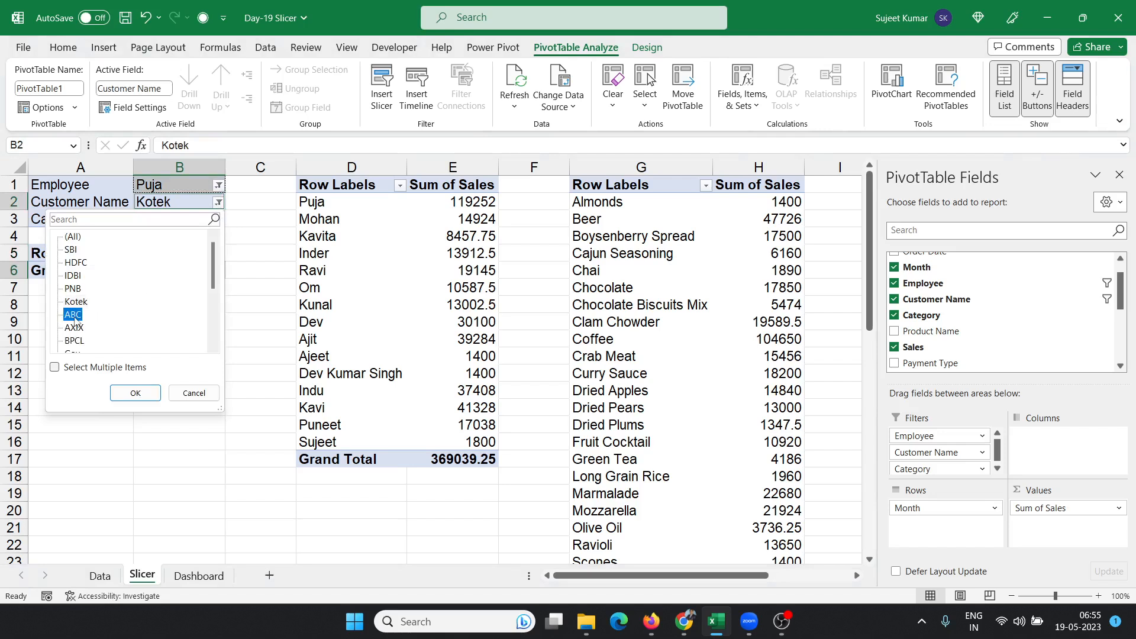
left_click(135, 394)
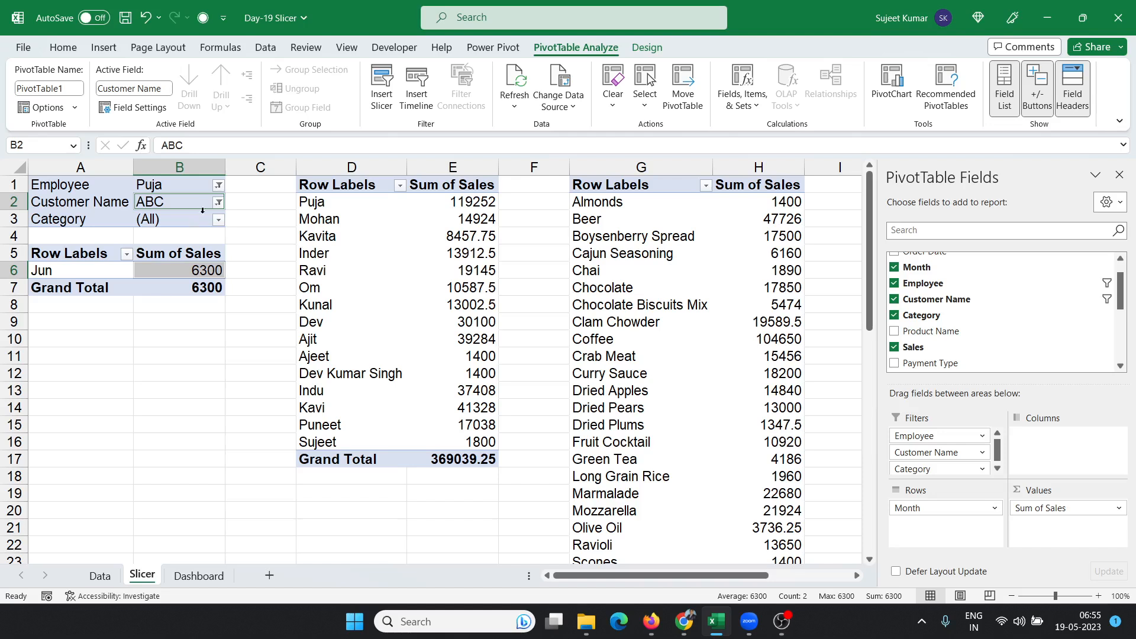
Step: Reset the Customer Name and Employee report filters of the monthly sales PivotTable to (All)
left_click(218, 203)
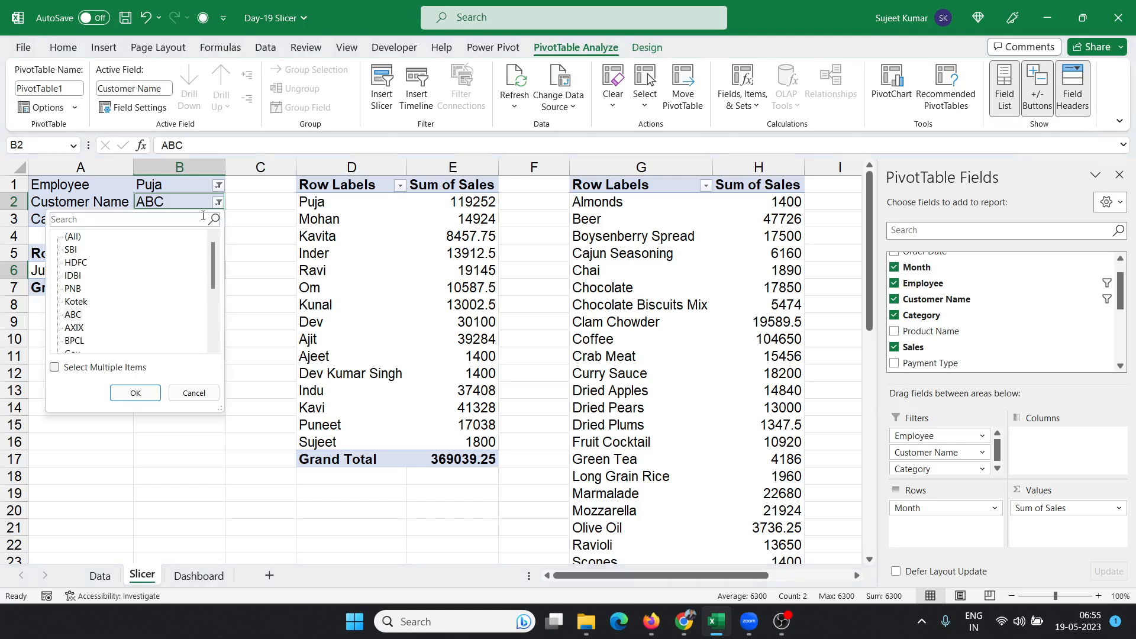
left_click(73, 237)
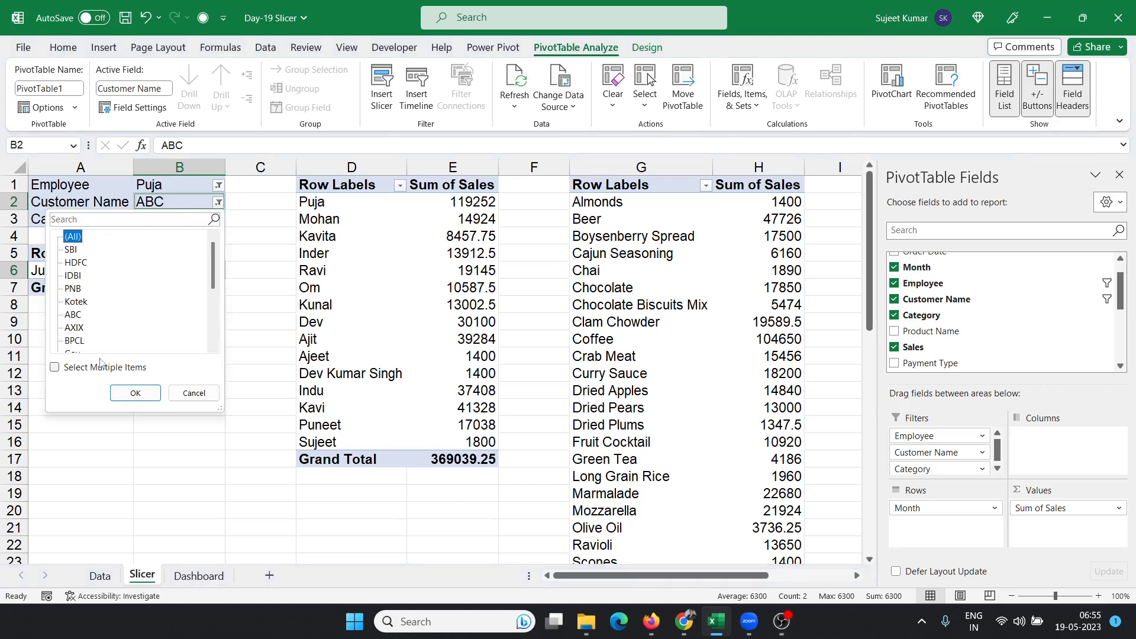
left_click(135, 393)
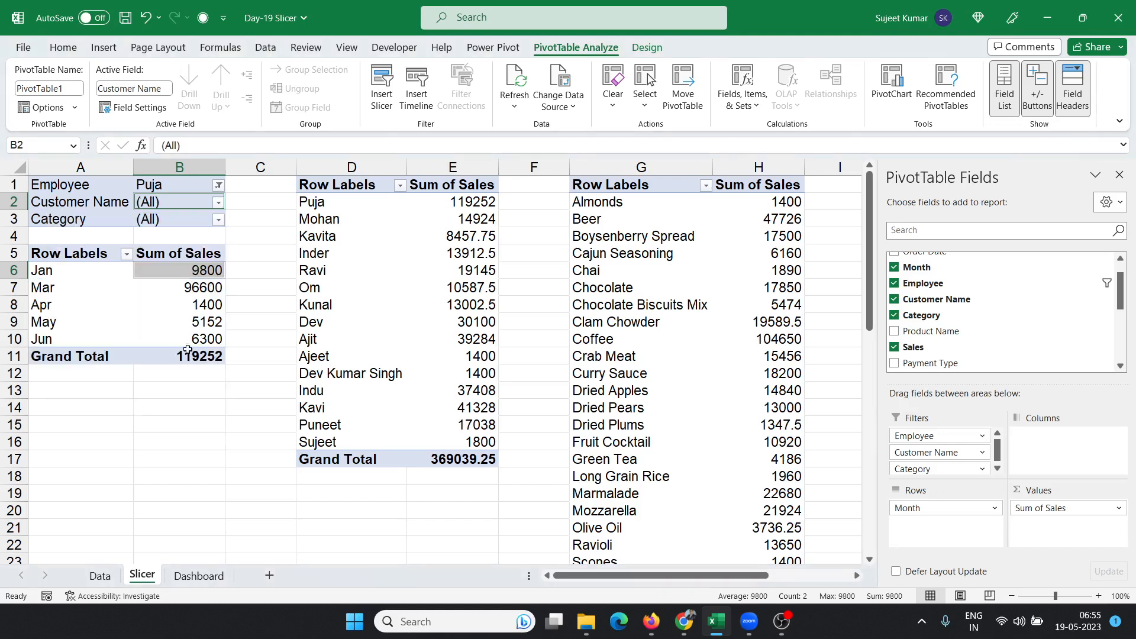
left_click(218, 185)
left_click(76, 221)
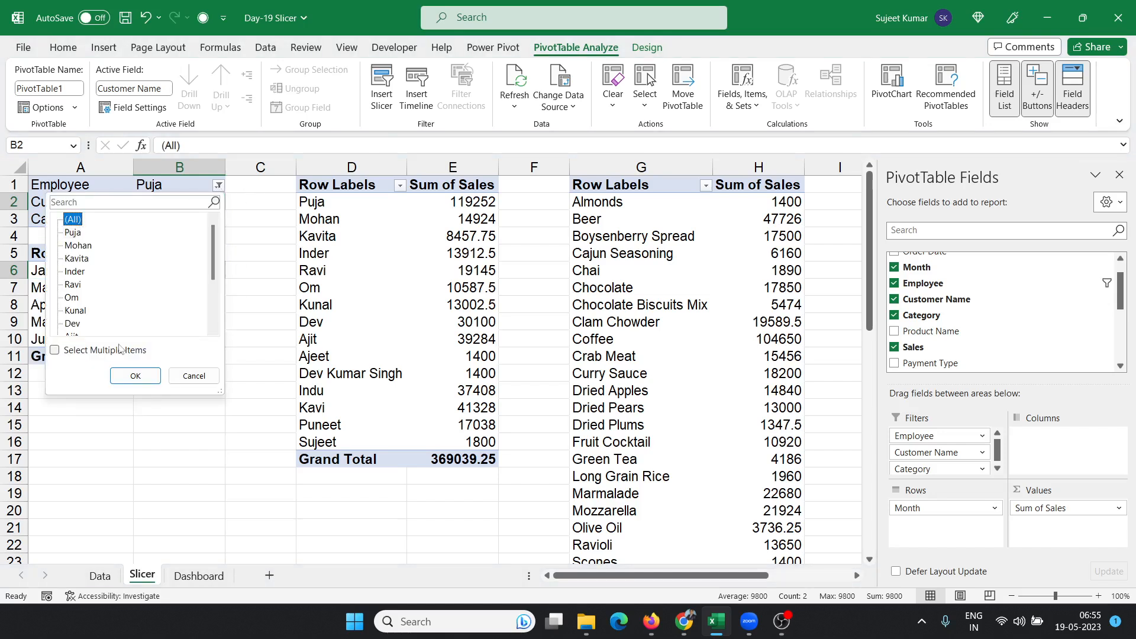
left_click(141, 385)
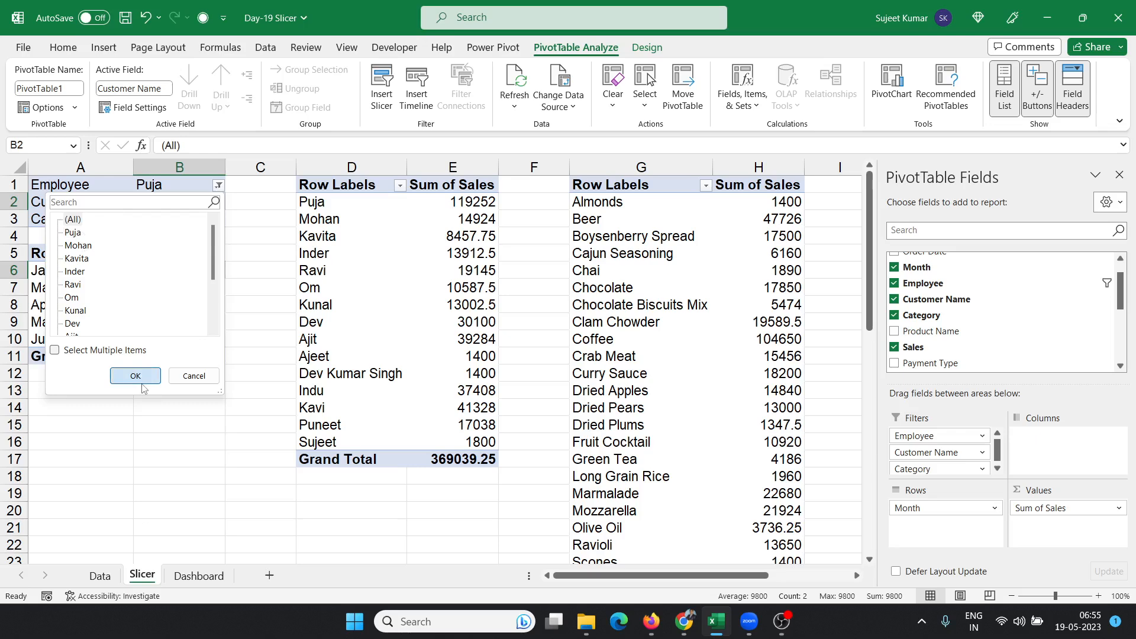
left_click(141, 381)
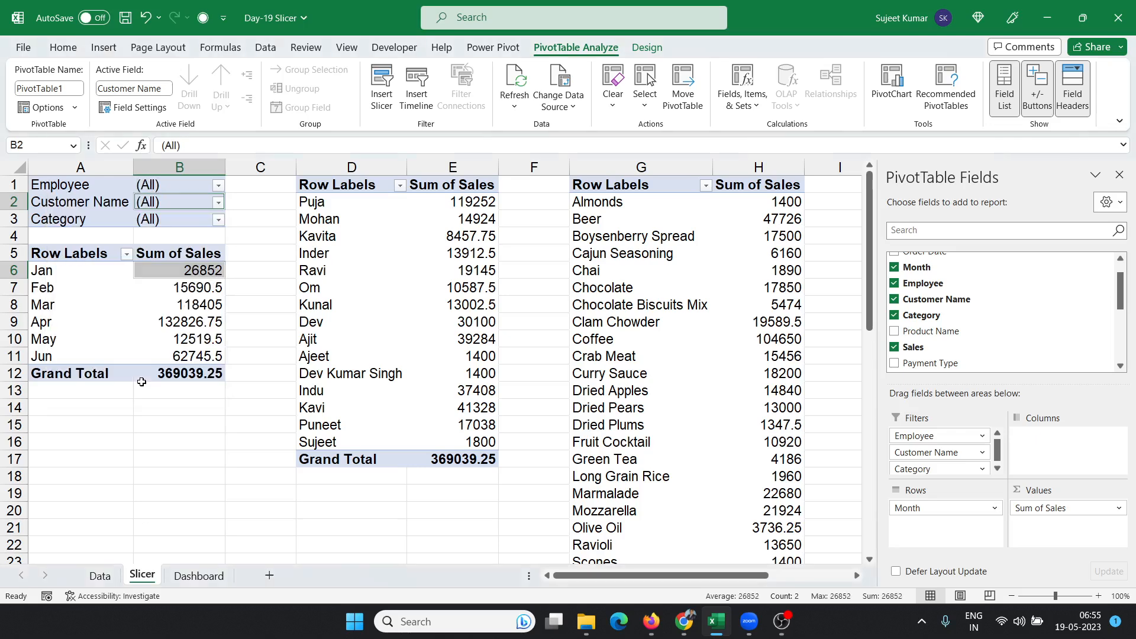
Step: Filter the monthly sales PivotTable to the first listed employee again and compare it with the neighbouring PivotTables
left_click(160, 285)
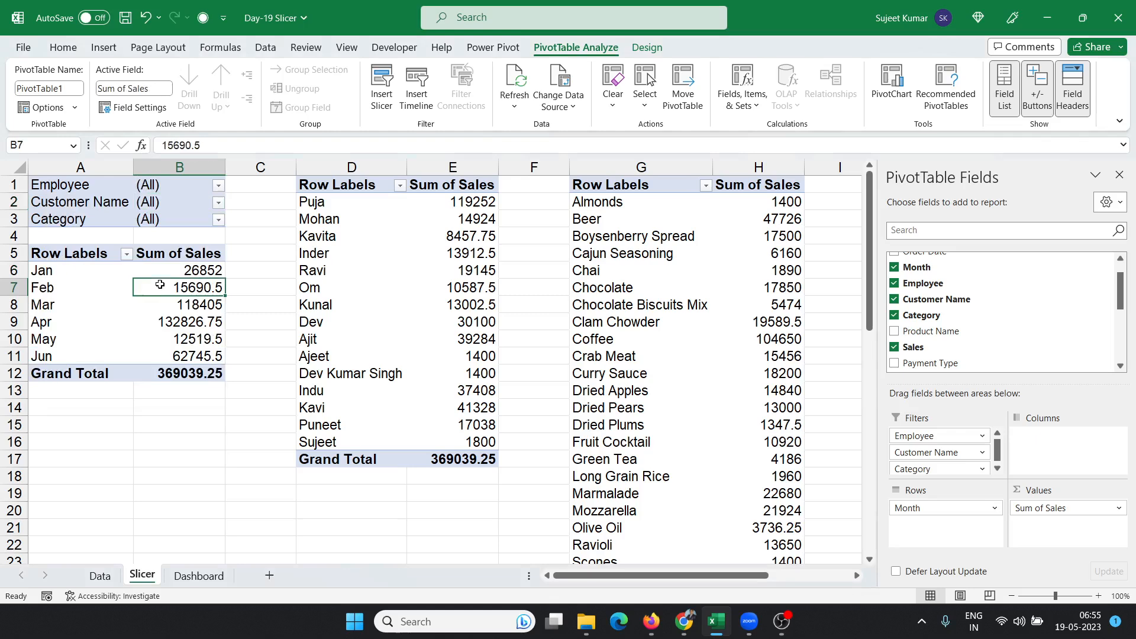
left_click(218, 185)
left_click(76, 233)
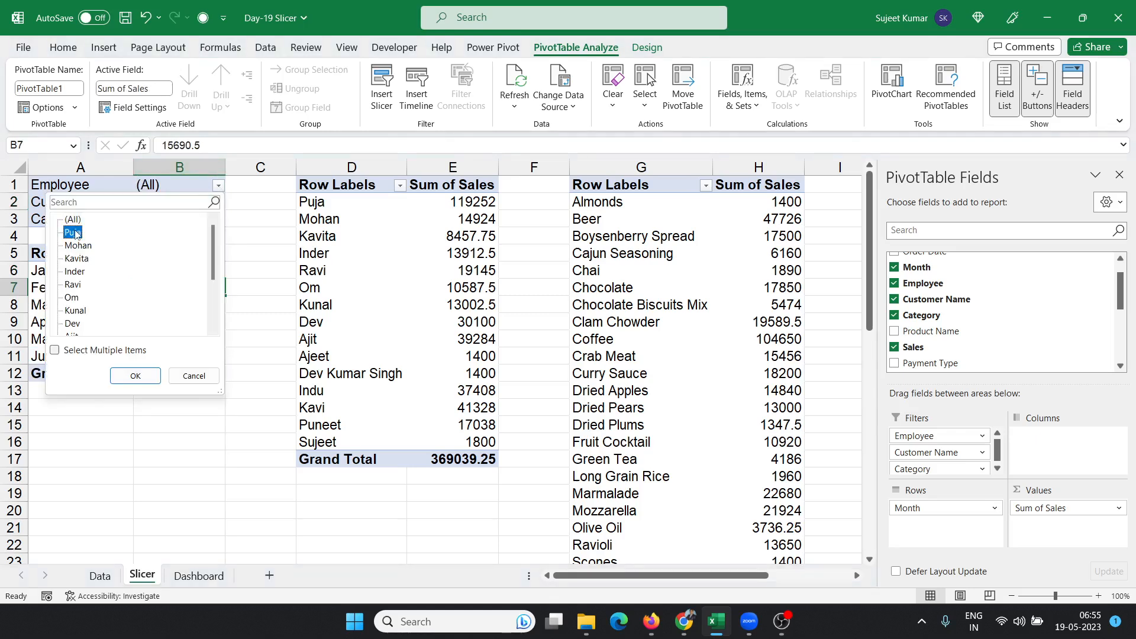
left_click(135, 375)
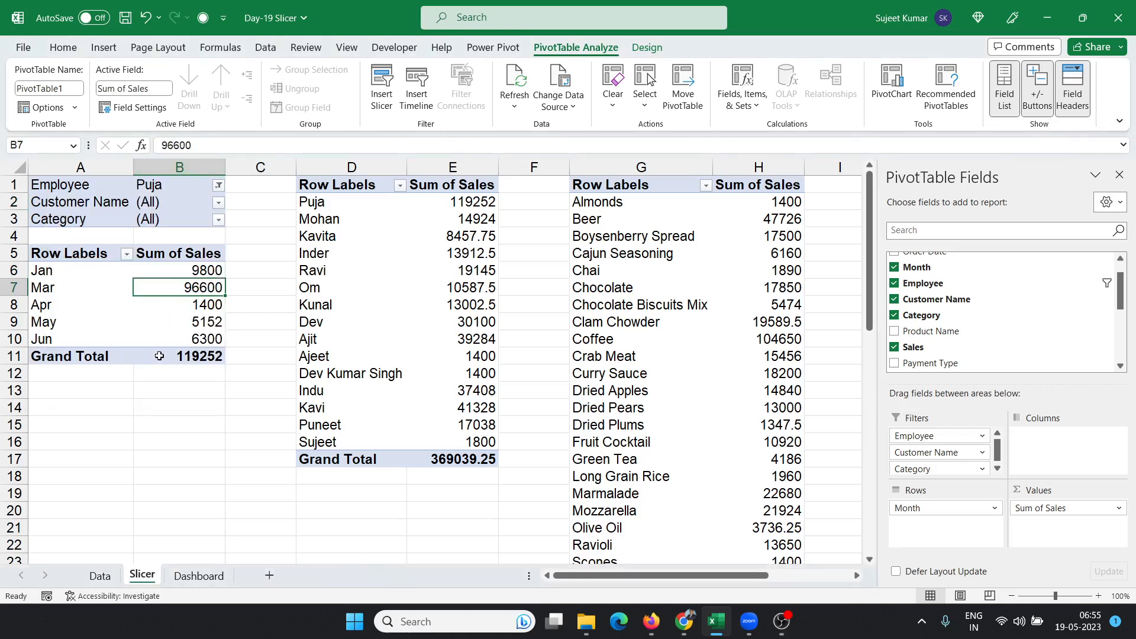
left_click_drag(181, 357, 54, 249)
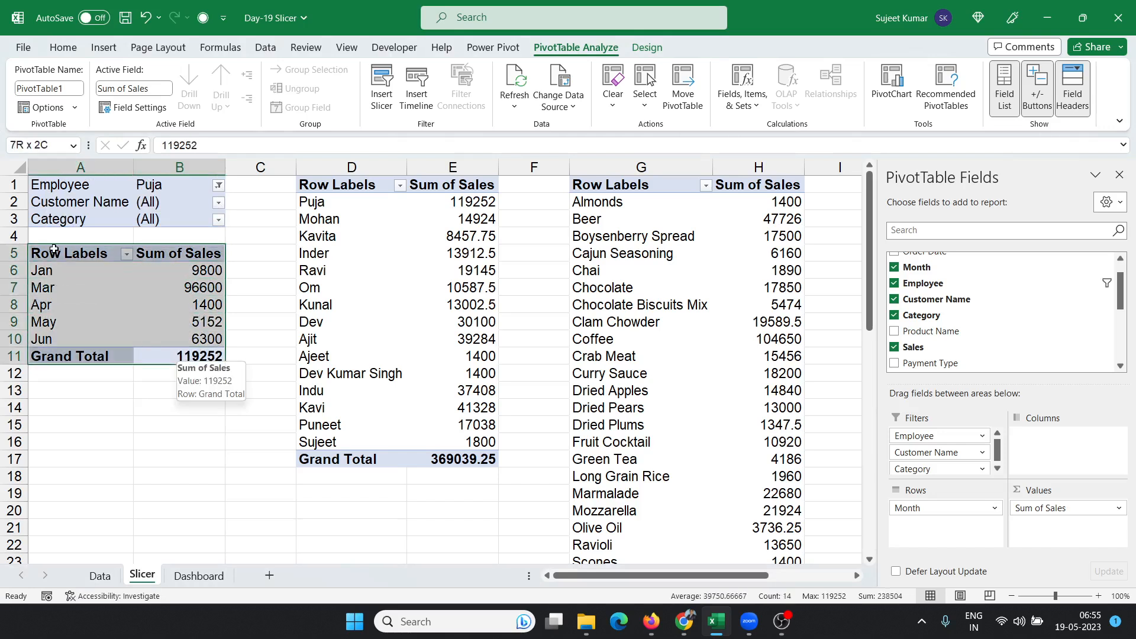
left_click_drag(287, 253, 747, 339)
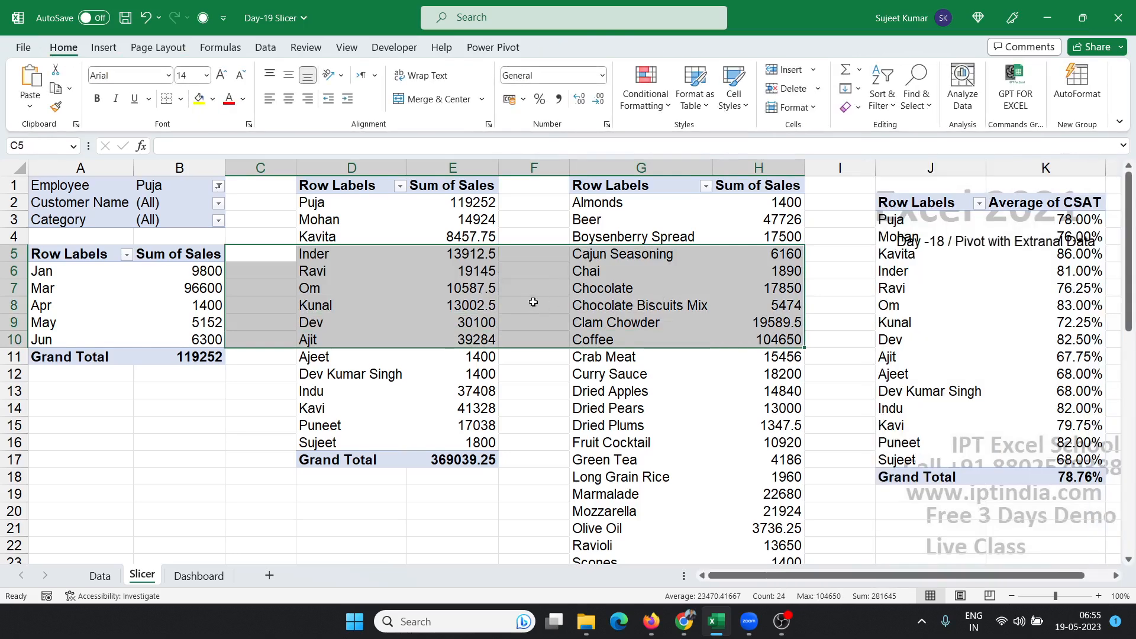
Step: Remove the Employee, Customer Name and Category report filters from the monthly sales PivotTable
left_click(137, 288)
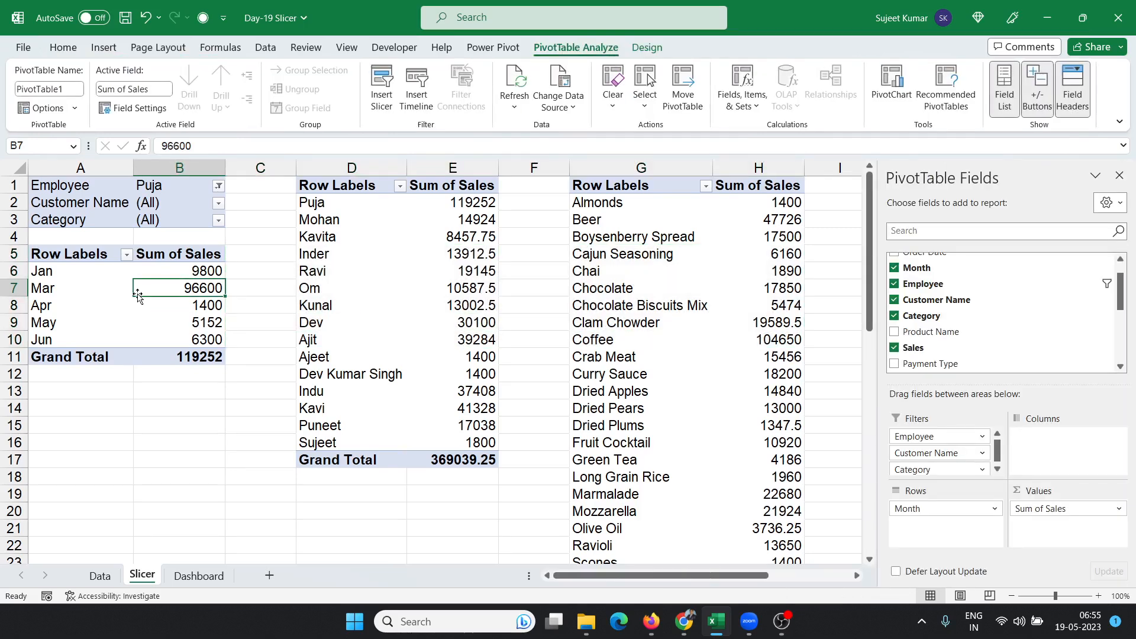
left_click_drag(918, 455, 959, 366)
left_click_drag(945, 427, 1006, 307)
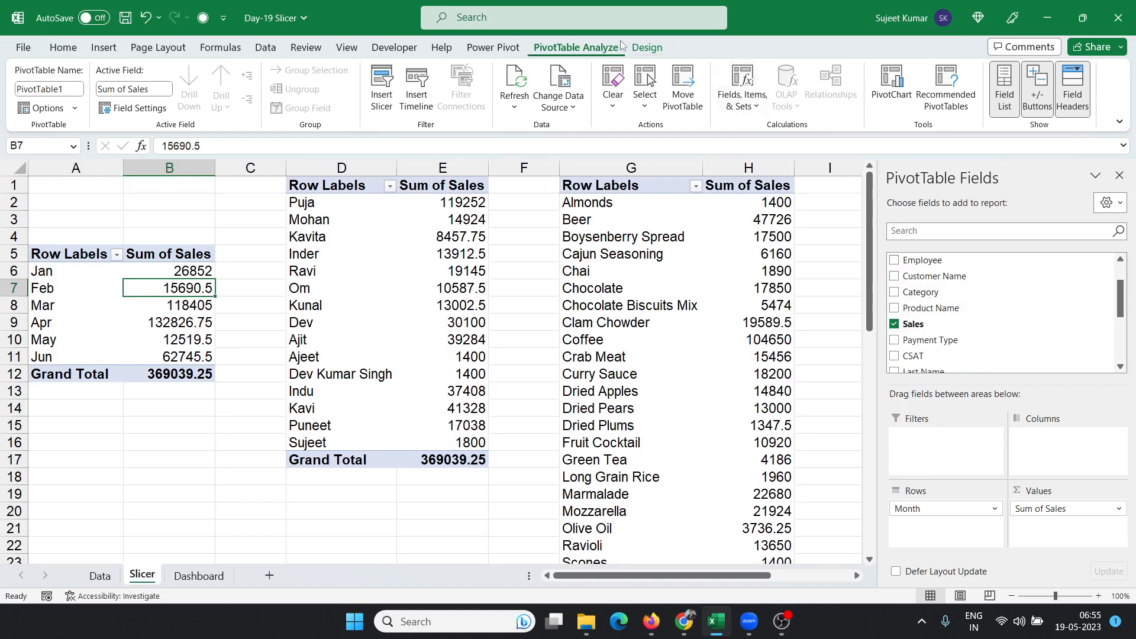
Step: Insert slicers for Employee, Customer Name, Category and Payment Type for the monthly sales PivotTable
left_click(379, 96)
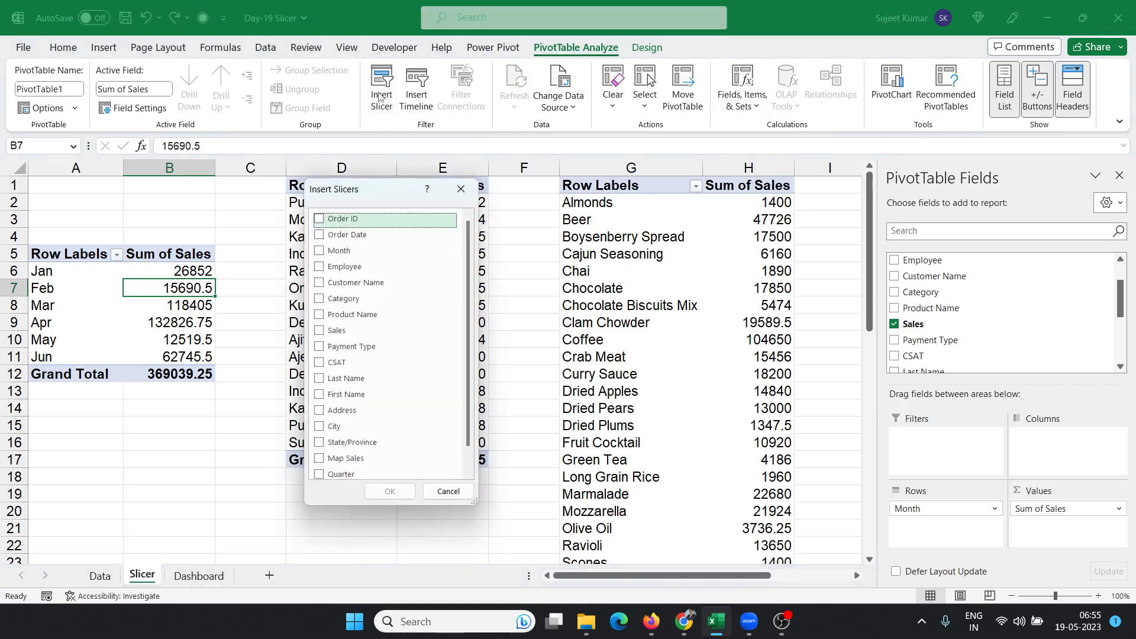
left_click(322, 256)
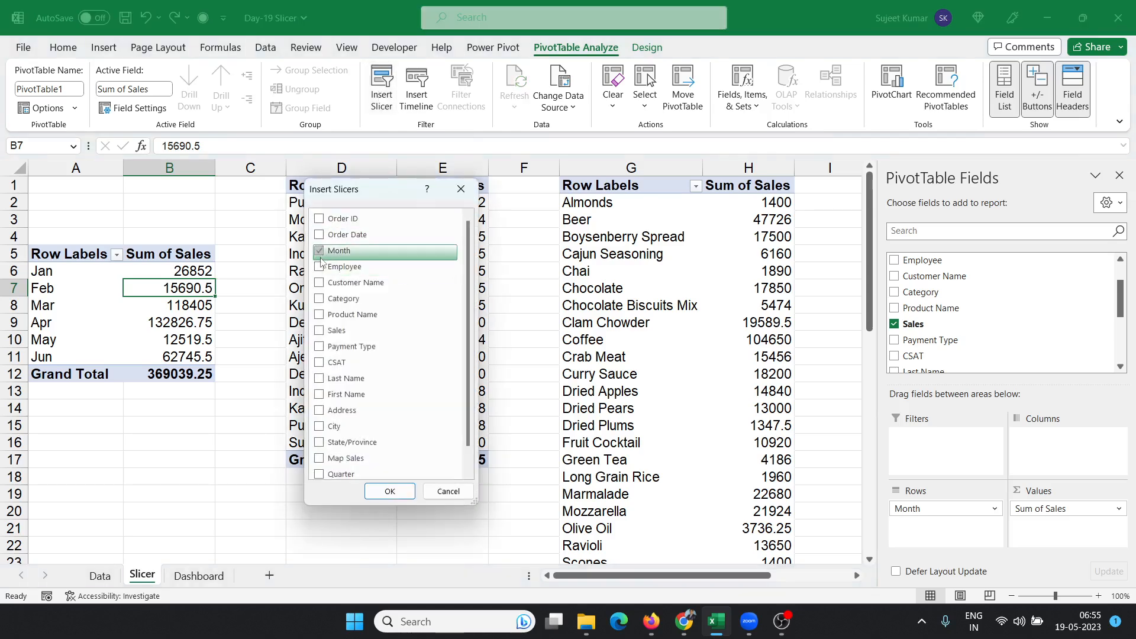
left_click(320, 253)
left_click(320, 268)
left_click(319, 283)
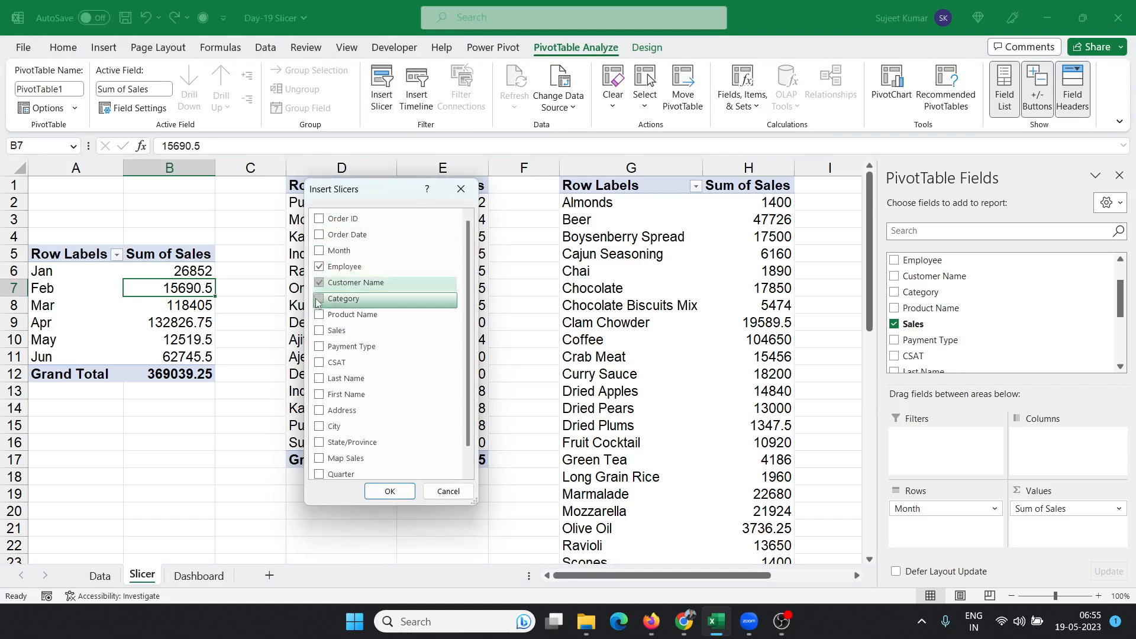
left_click(319, 299)
left_click(322, 315)
left_click(321, 316)
left_click(320, 346)
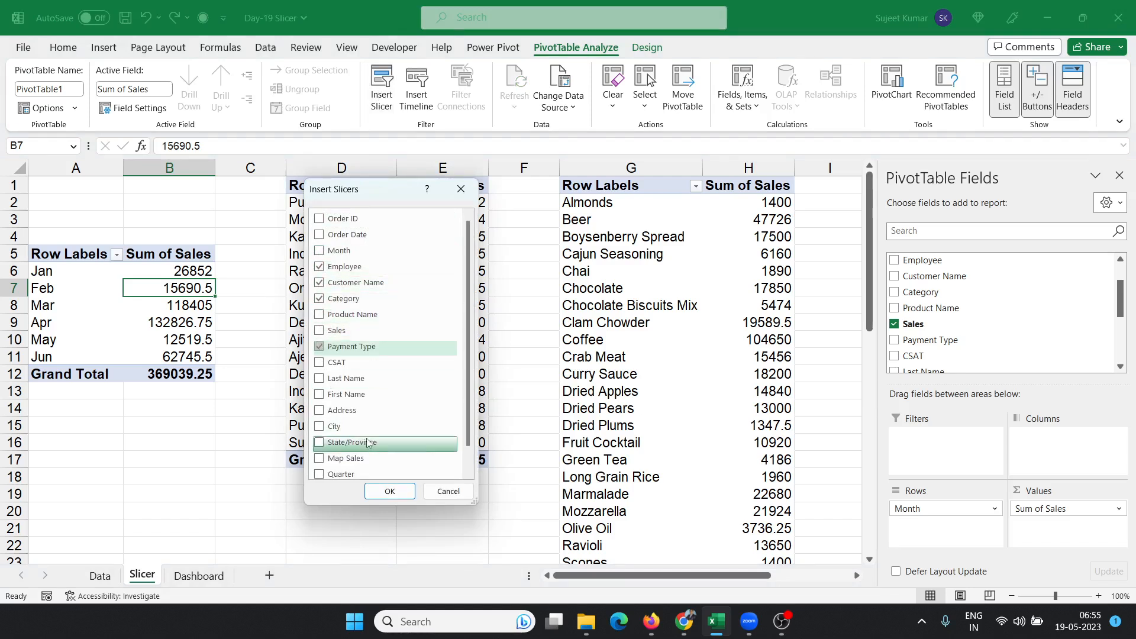
left_click(388, 491)
Step: Arrange the Employee, Customer Name, Category and Payment Type slicers side by side in a row from row 13, below the monthly sales PivotTable
left_click(767, 308)
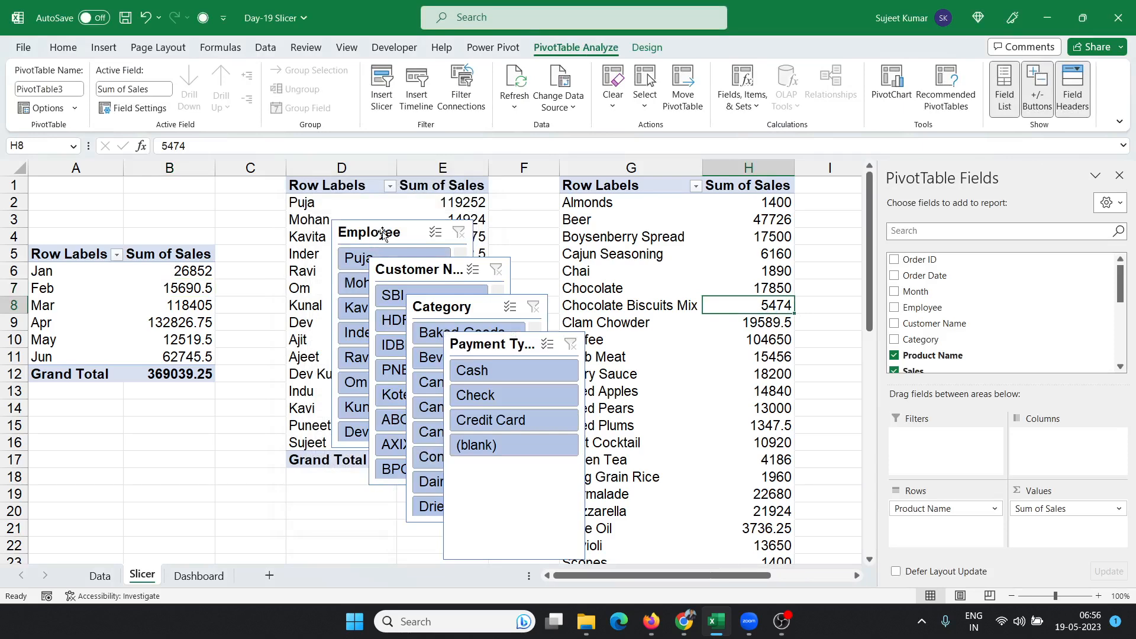
left_click_drag(372, 234, 69, 404)
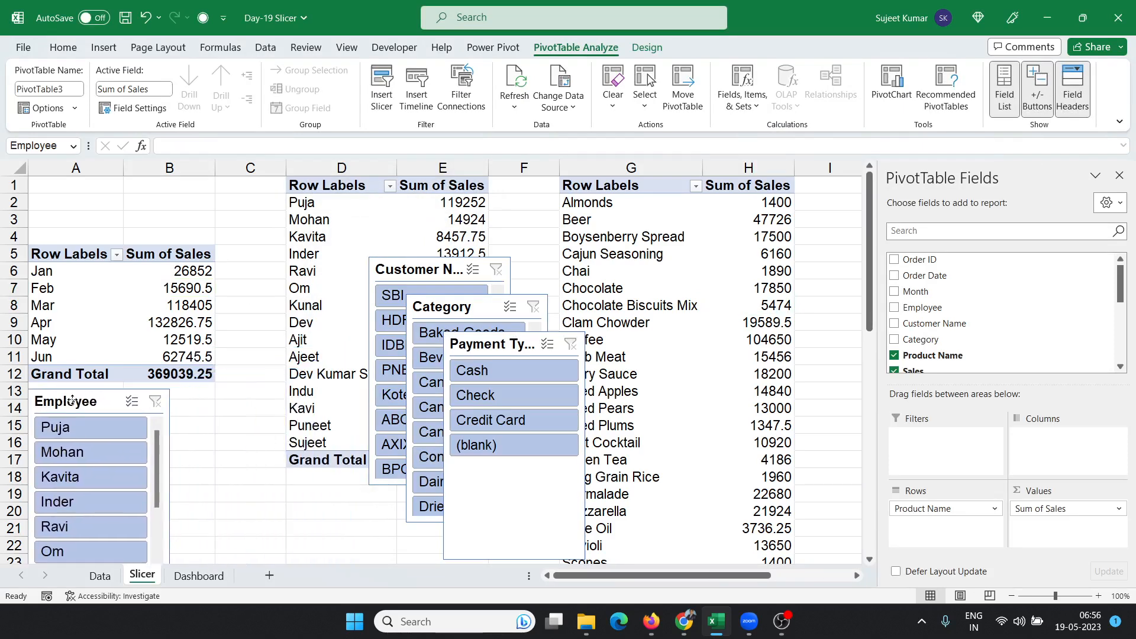
left_click_drag(413, 270, 215, 403)
left_click_drag(433, 302, 337, 396)
left_click_drag(479, 343, 486, 397)
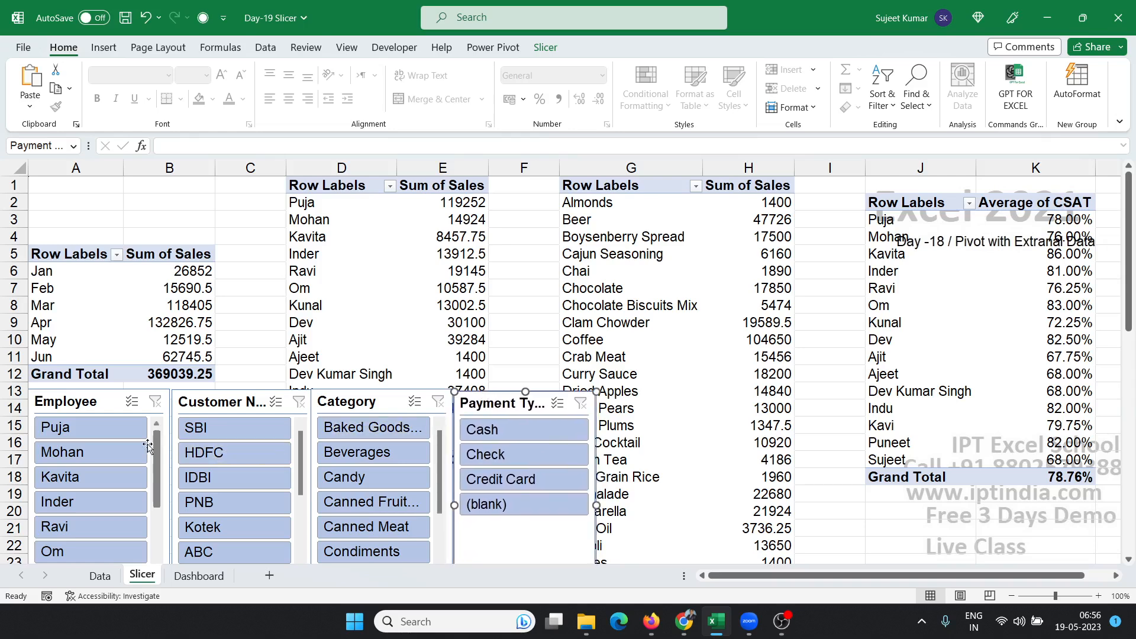
Step: Filter the monthly sales by the first employee in the Employee slicer, and clear that slicer's filter
left_click(122, 435)
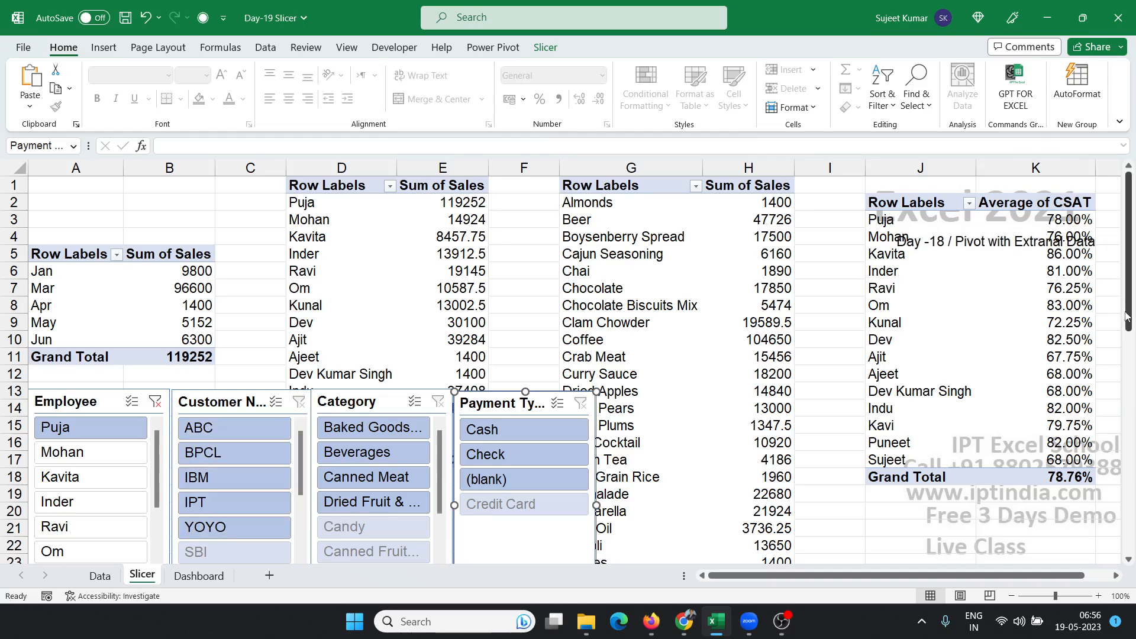
scroll(960, 390, "down", 2)
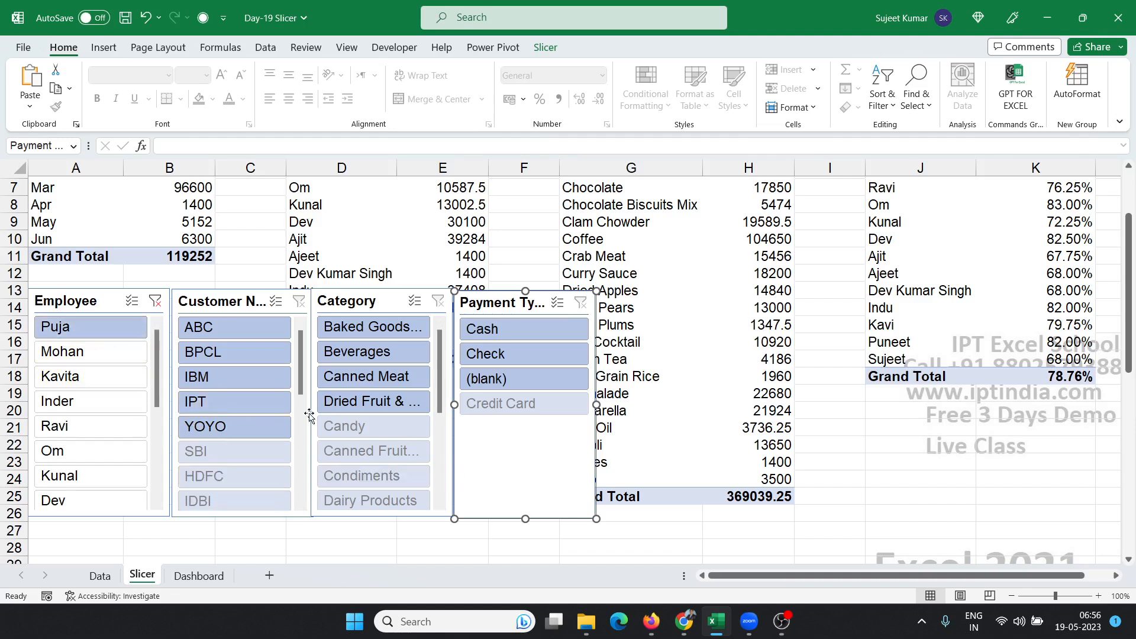
left_click(155, 301)
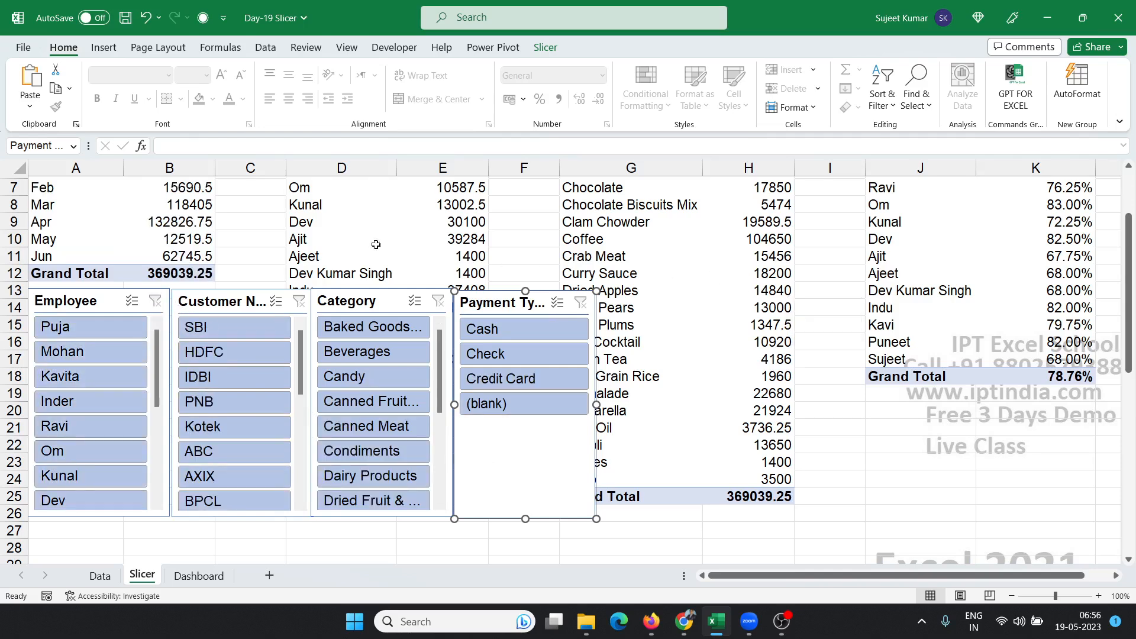
Step: Select a cell in the employee sales PivotTable and apply the Employee slicer's first employee again
left_click(338, 242)
scroll(338, 241, "up", 2)
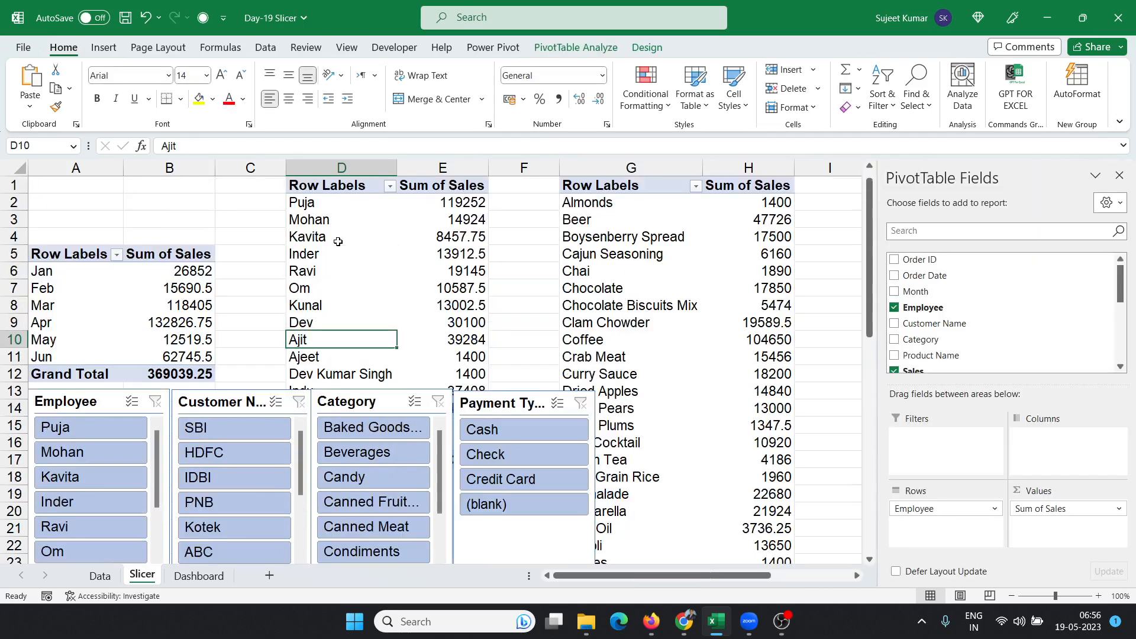
left_click(124, 437)
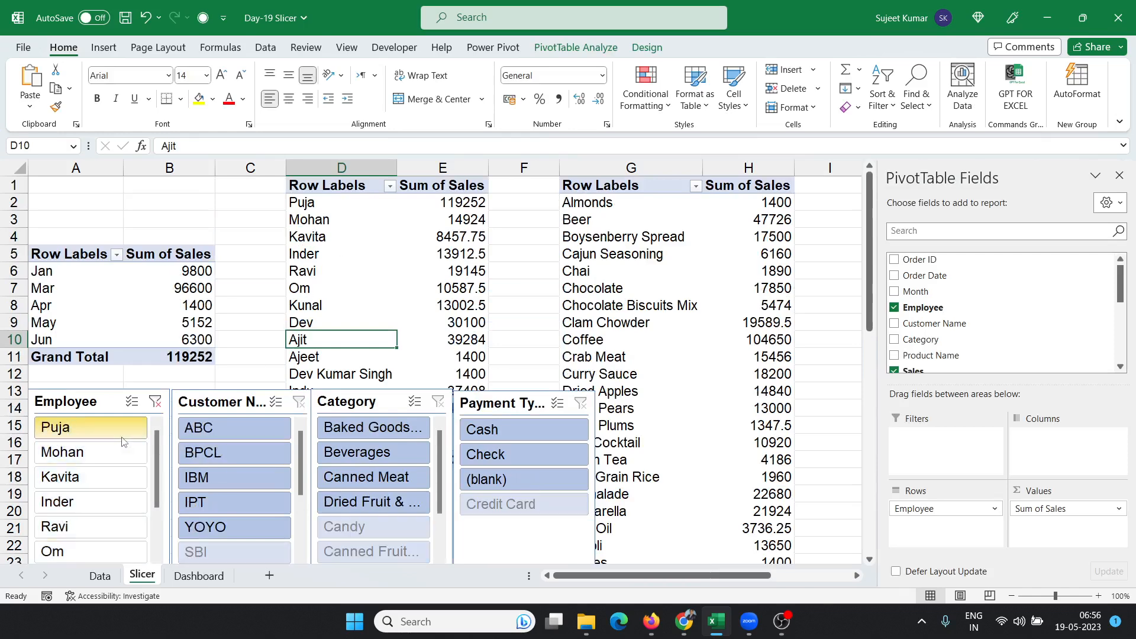
Step: Clear the Employee slicer's filter to restore all months in the monthly sales PivotTable
left_click(177, 304)
left_click(155, 402)
left_click_drag(371, 272, 862, 327)
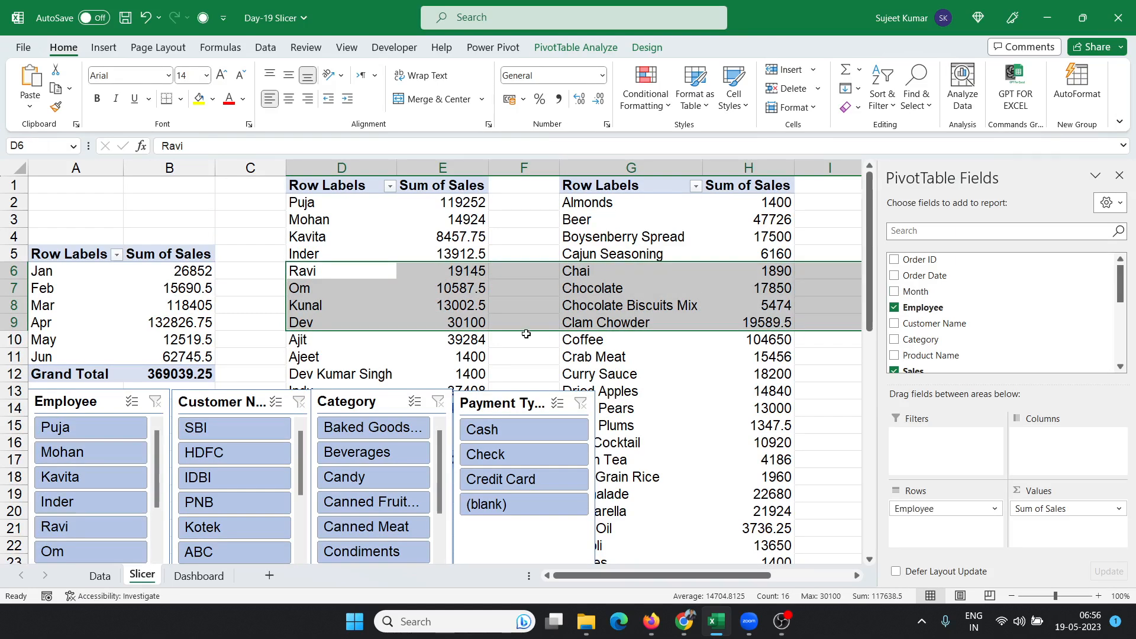
left_click(394, 271)
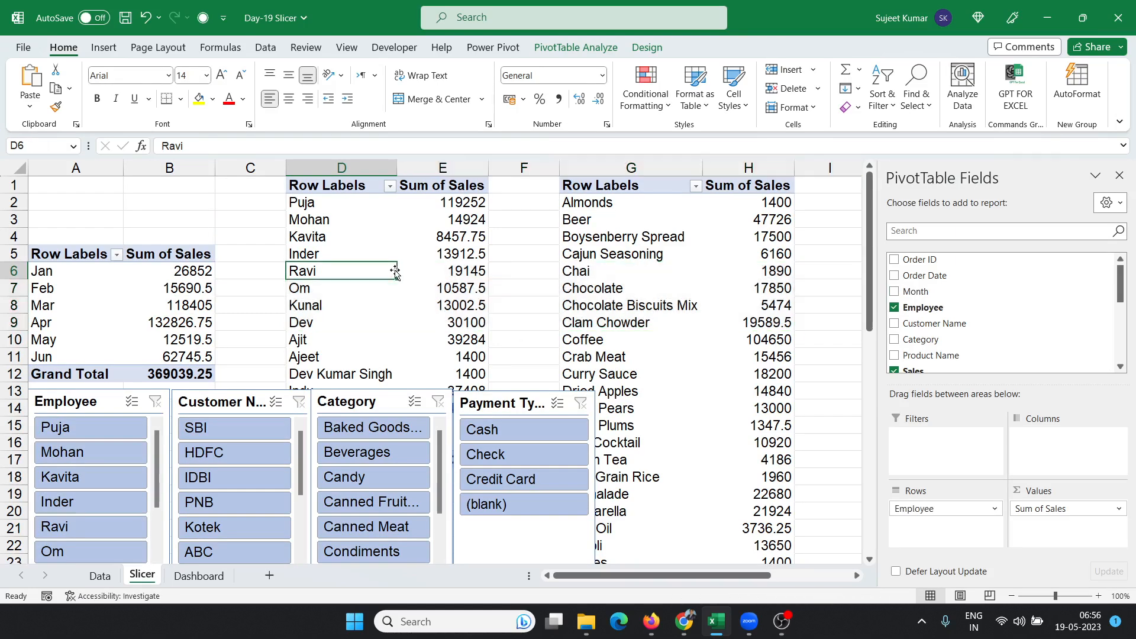
left_click(203, 323)
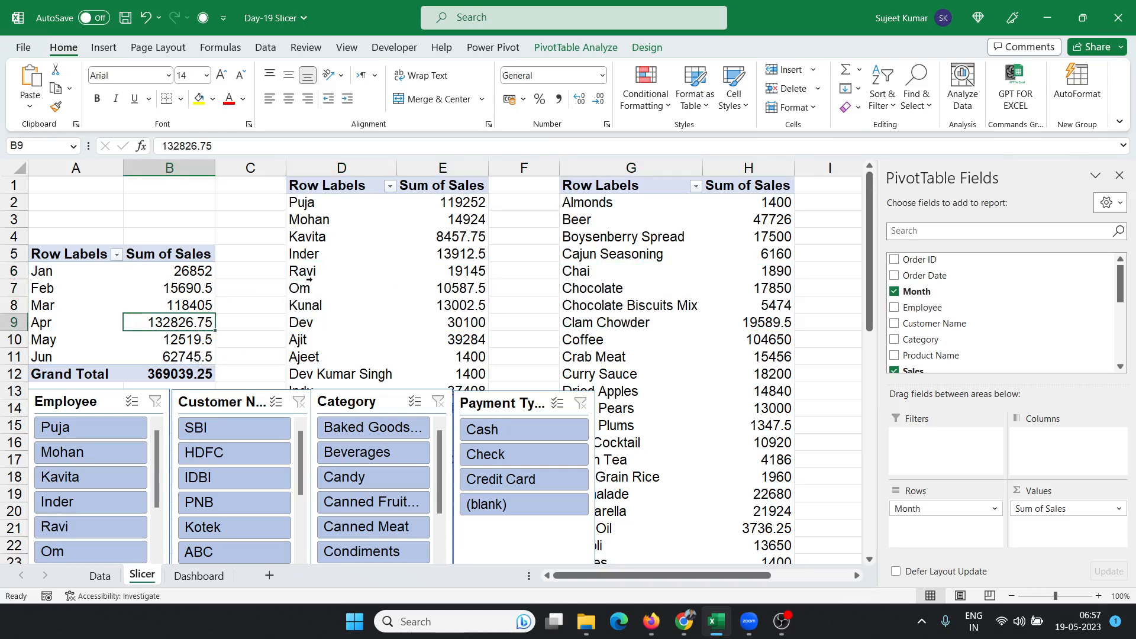
left_click_drag(331, 288, 414, 288)
left_click(420, 288)
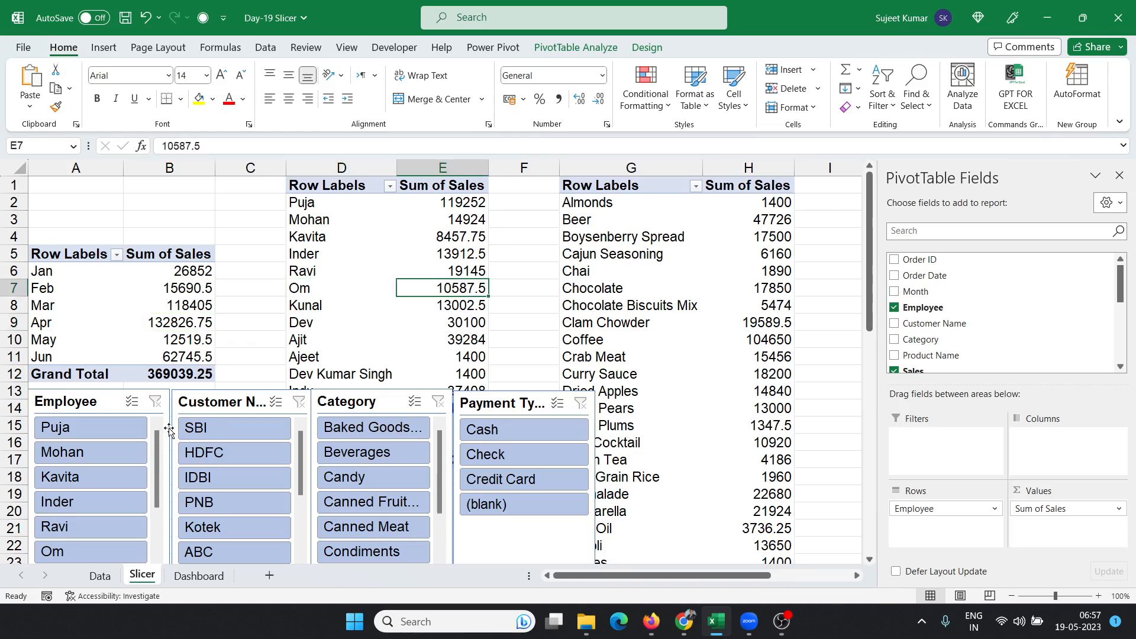
left_click(268, 289)
Step: Connect the employee sales PivotTable to the Category, Customer Name and Employee slicers
left_click(372, 294)
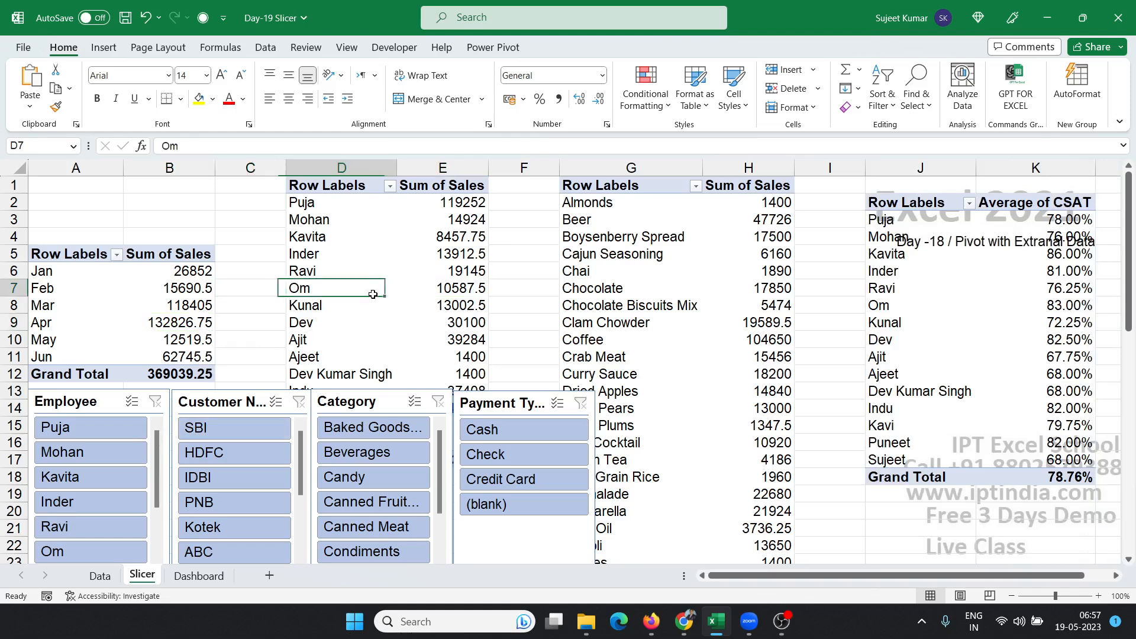
left_click(603, 48)
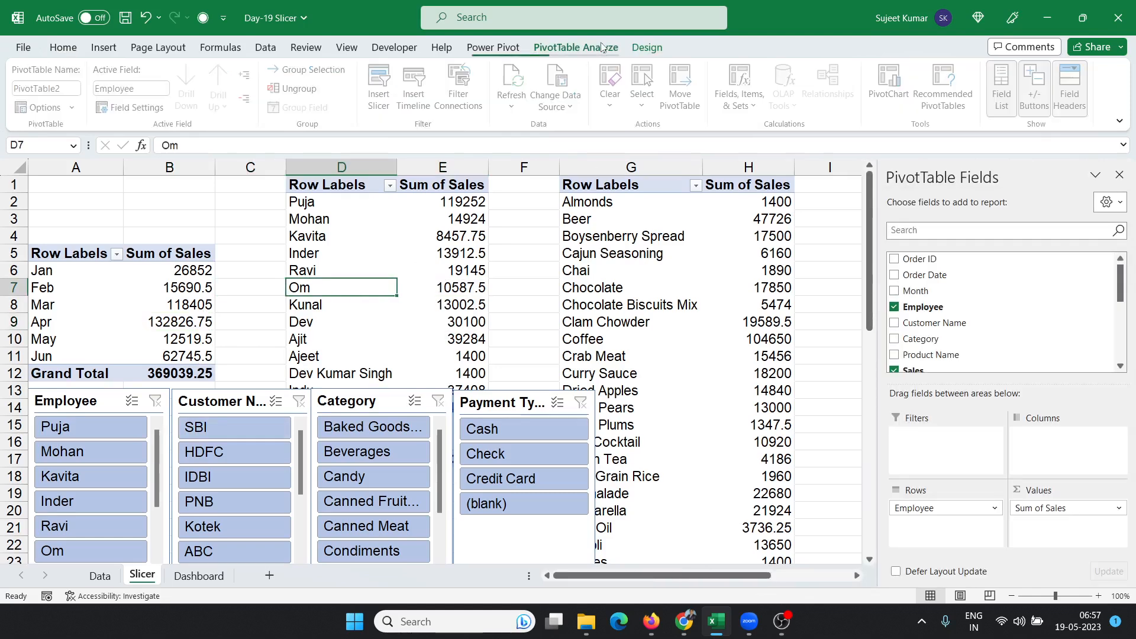
left_click(461, 95)
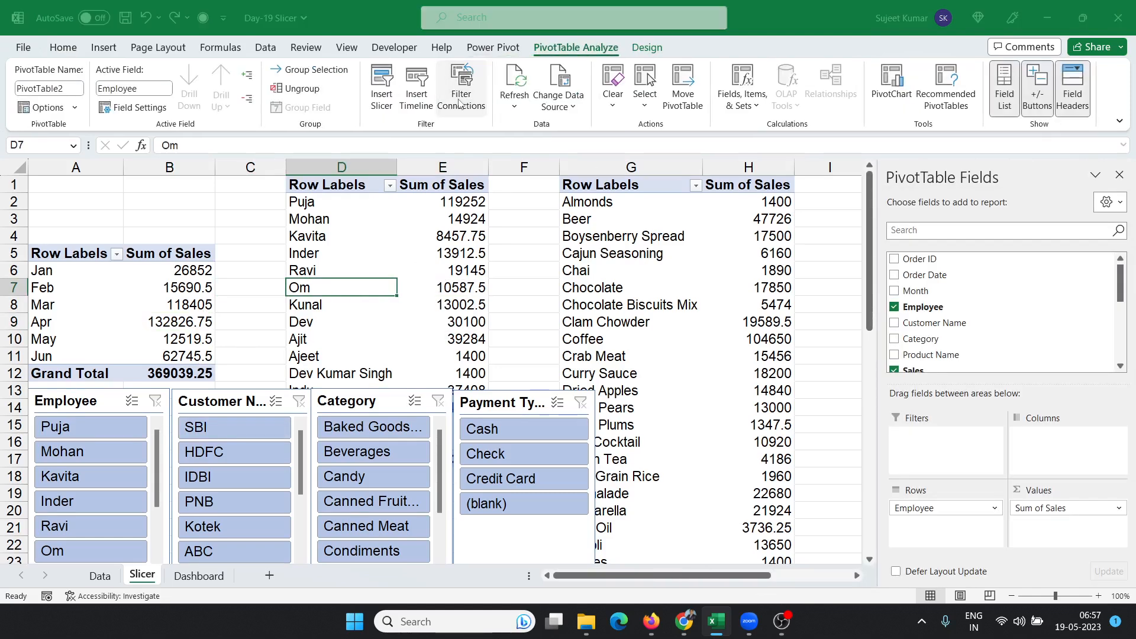
left_click(288, 337)
left_click(288, 357)
left_click(289, 377)
left_click(436, 399)
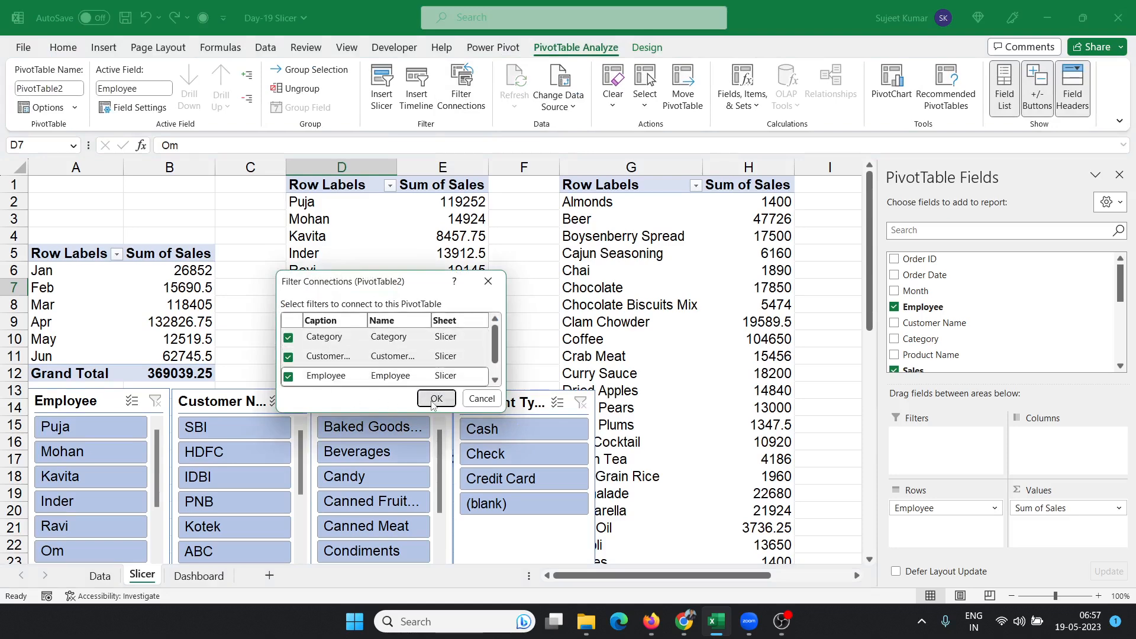
Step: Connect the product sales PivotTable to the Category, Customer Name and Employee slicers
left_click(608, 294)
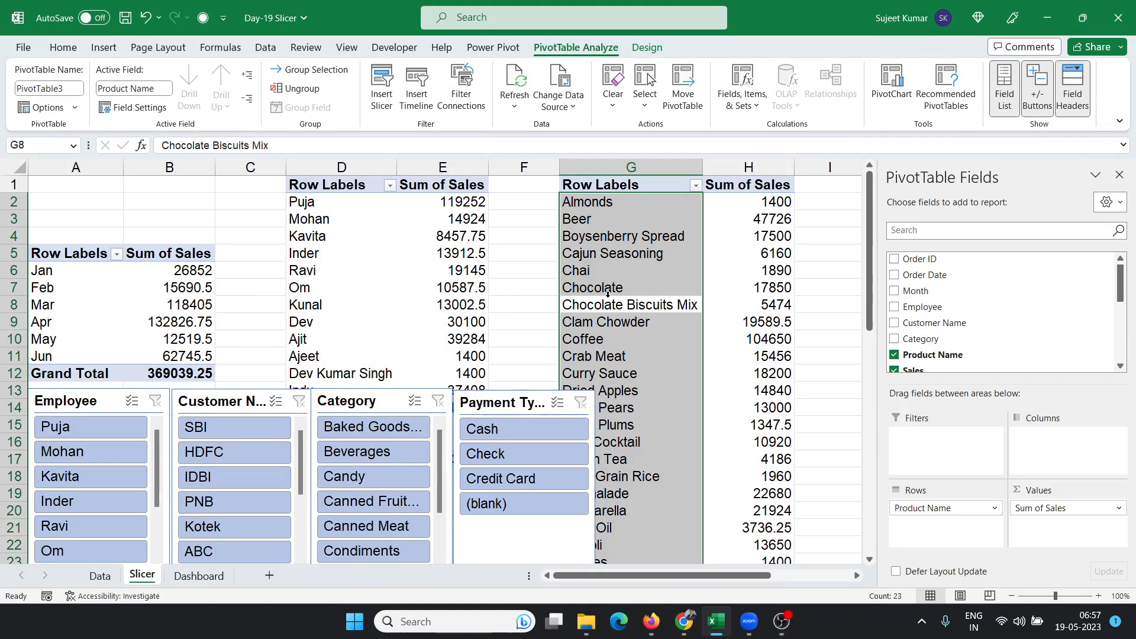
left_click(607, 294)
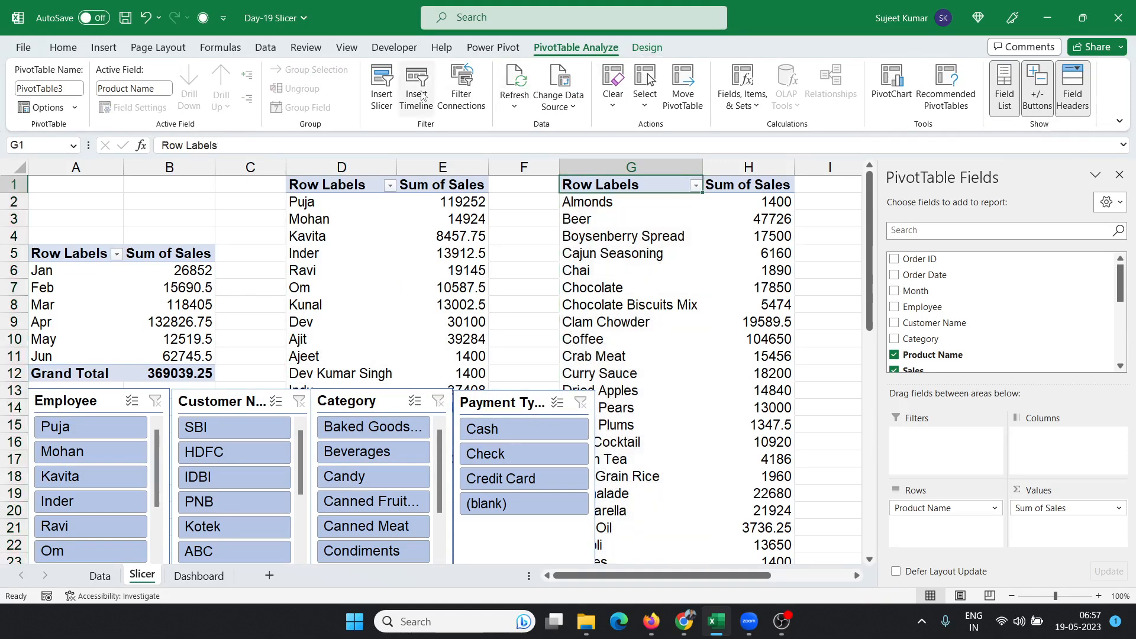
left_click(461, 89)
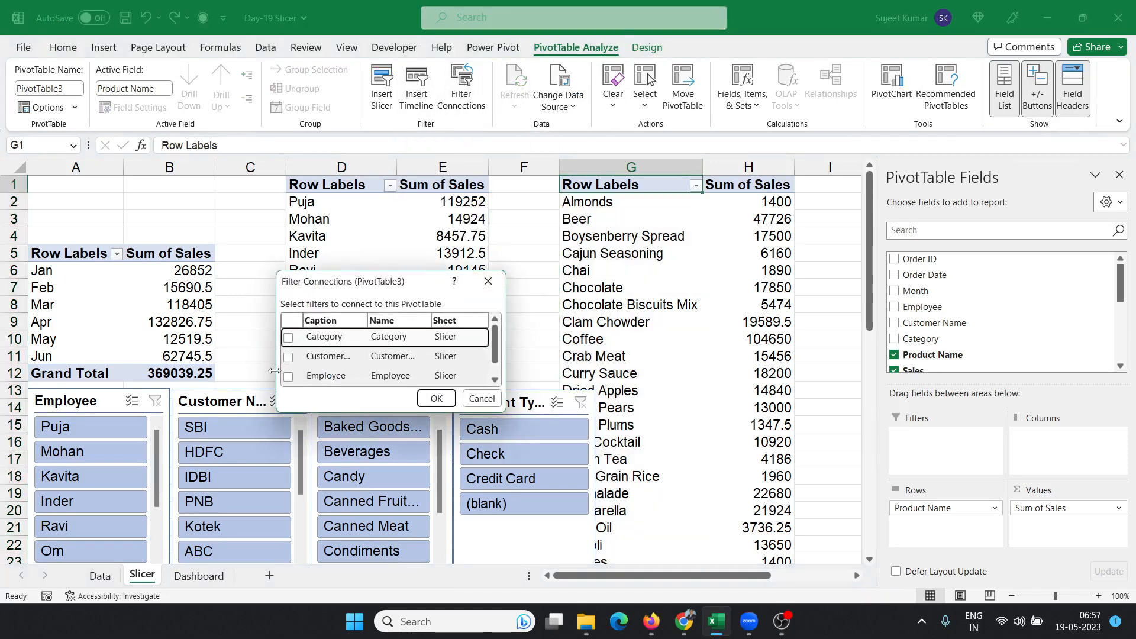
left_click(289, 338)
left_click(288, 357)
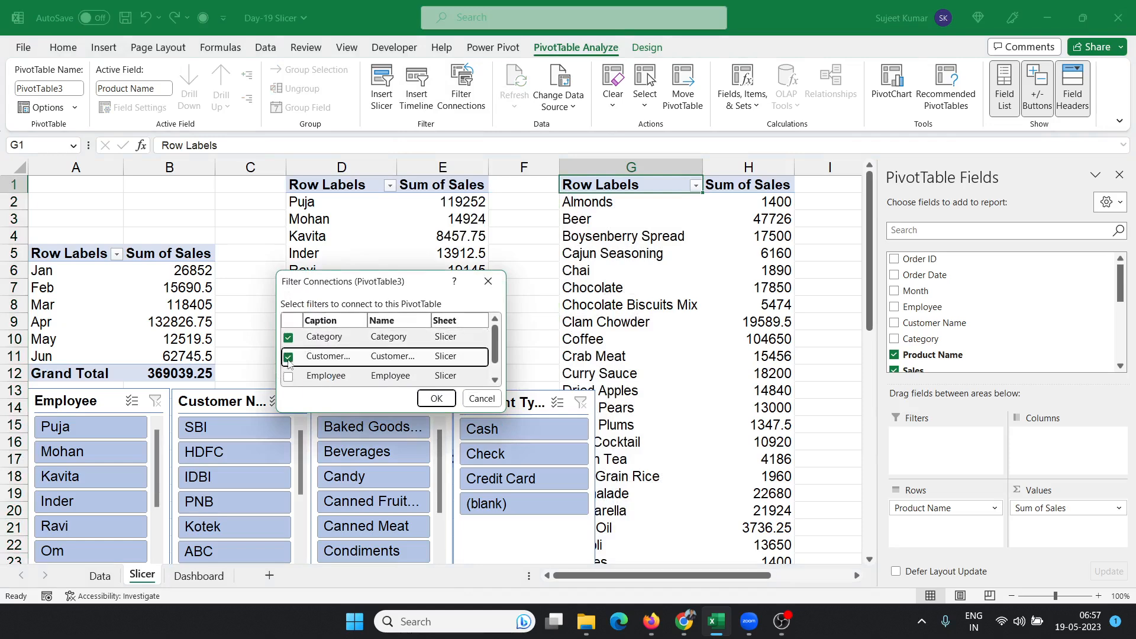
left_click(437, 400)
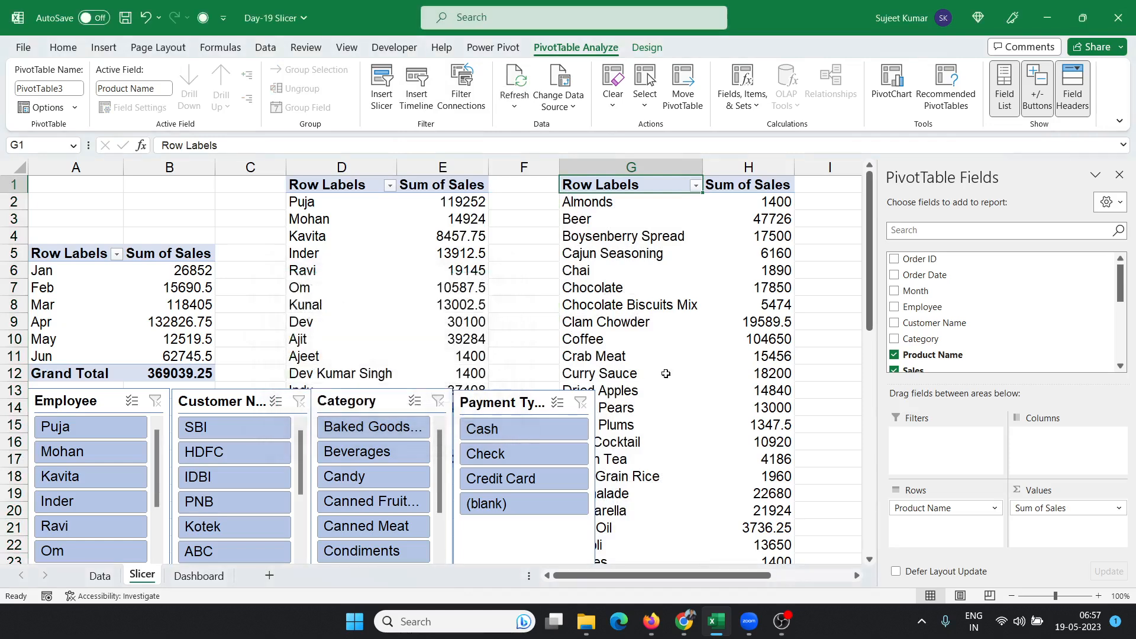
Step: Connect the average CSAT PivotTable to the Category, Customer Name and Employee slicers
left_click(857, 576)
left_click(857, 575)
left_click(857, 576)
left_click(738, 405)
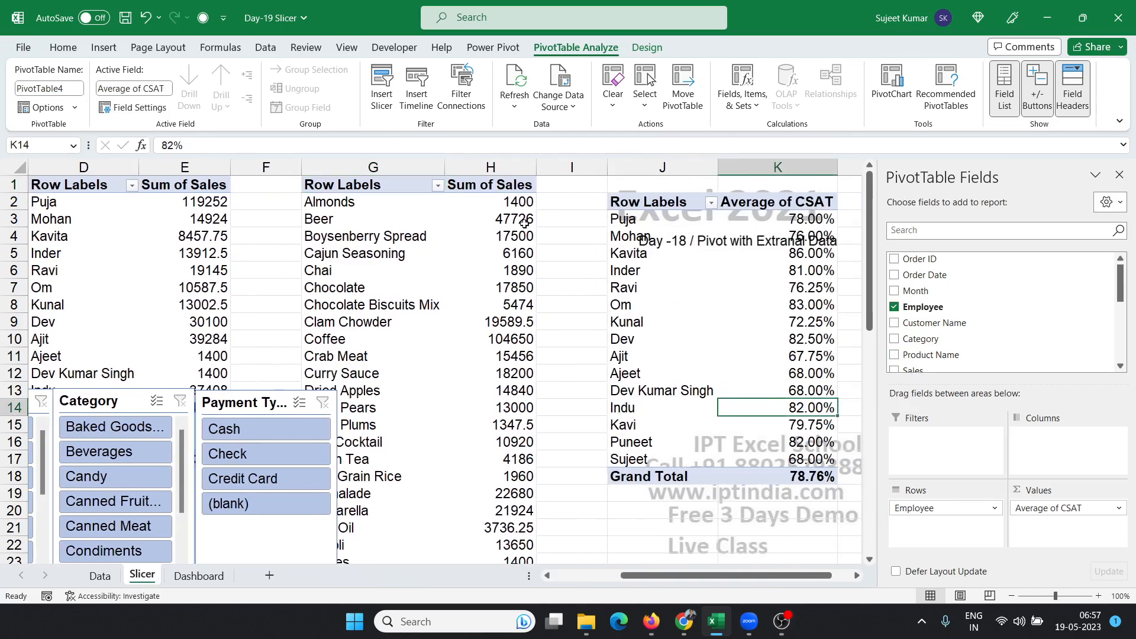
left_click(459, 98)
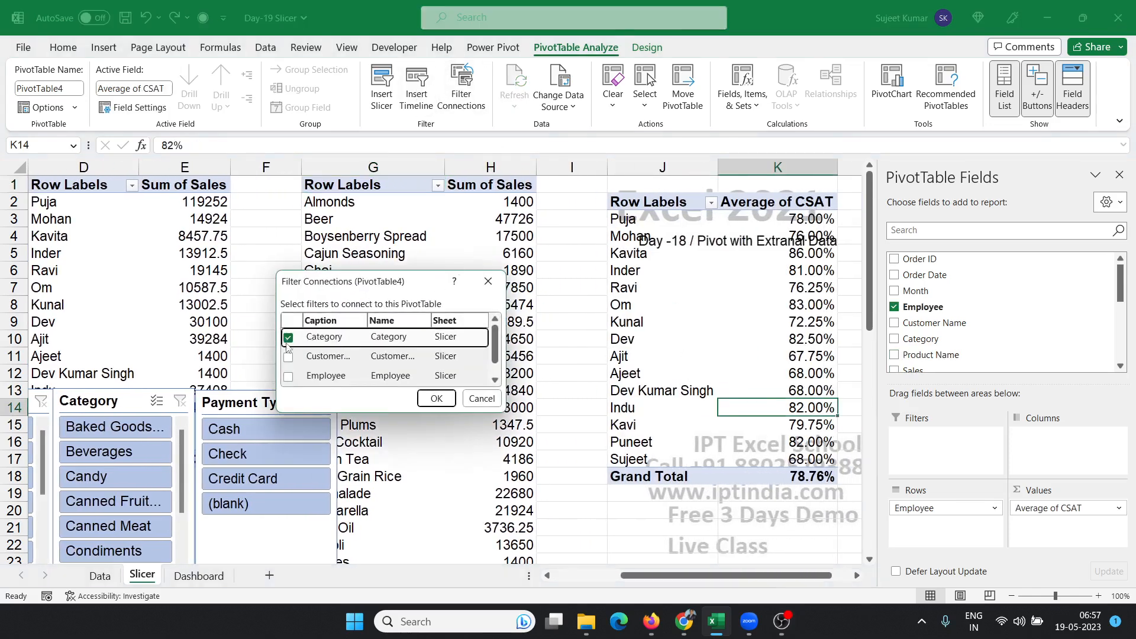
left_click(288, 356)
left_click(288, 376)
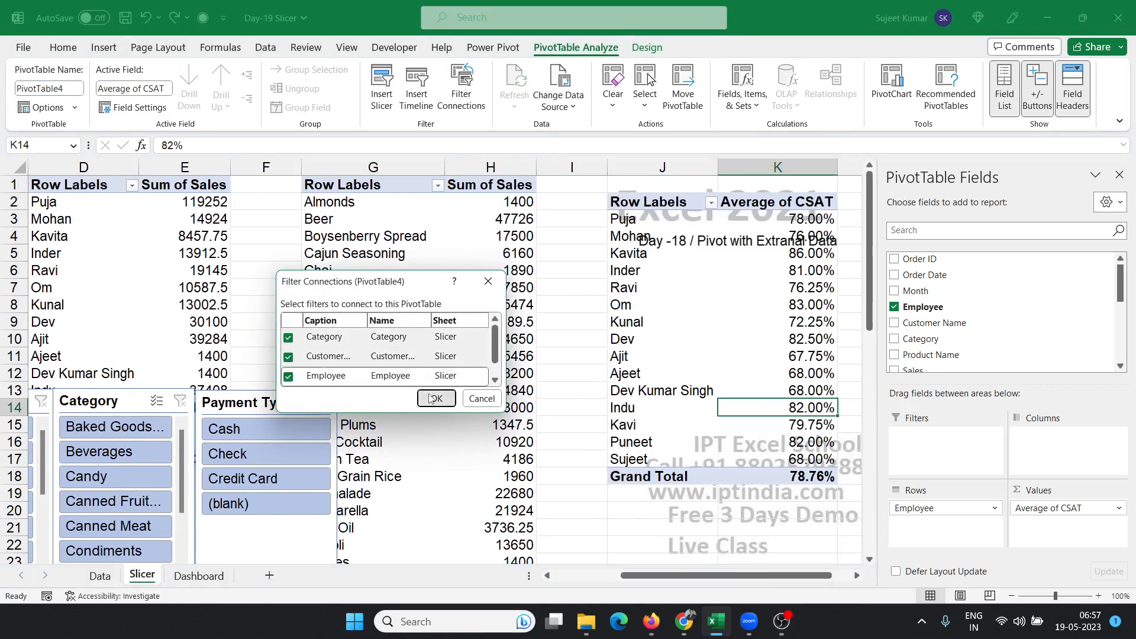
left_click(435, 398)
Step: Filter all four PivotTables by the first employee in the Employee slicer, and clear that filter
left_click(583, 578)
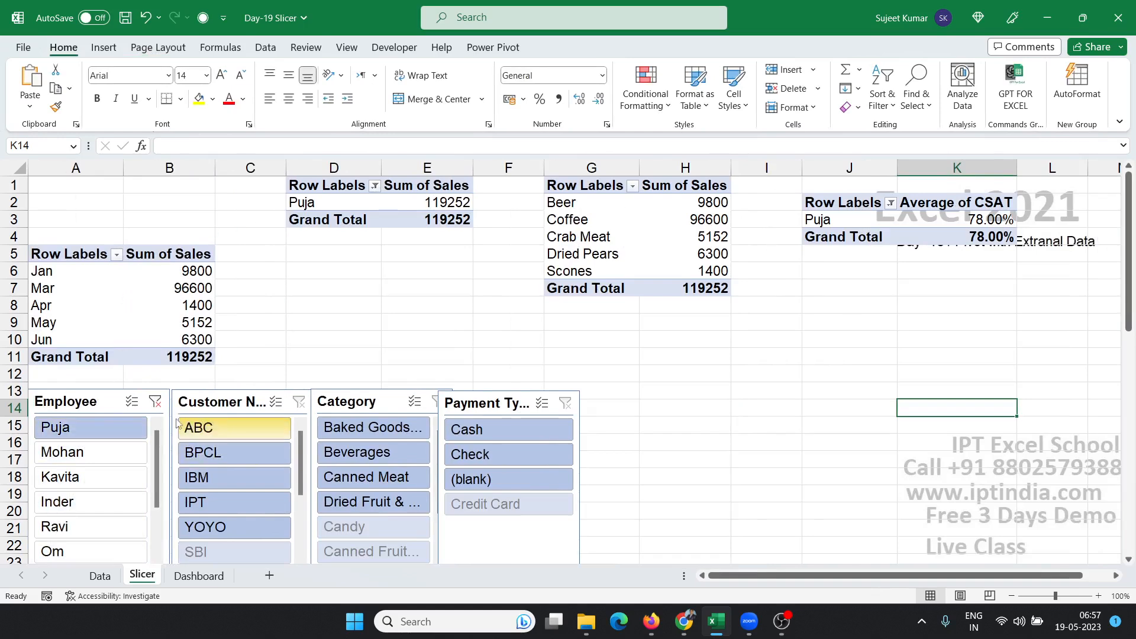
left_click(155, 404)
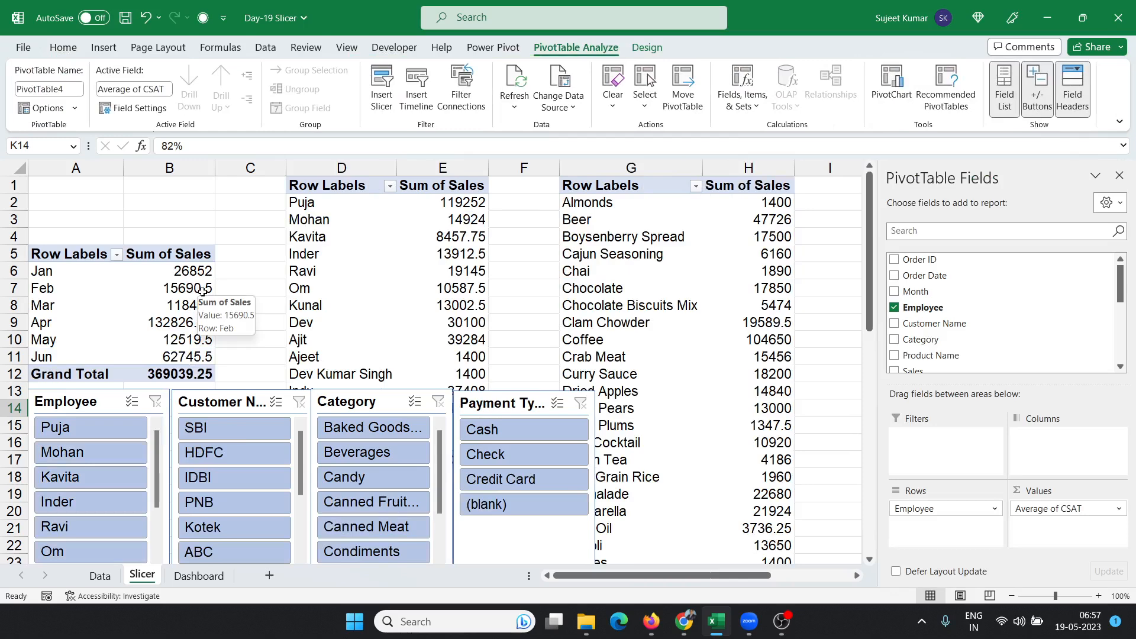
Step: Insert a Clustered Column PivotChart from the monthly sales PivotTable on the Slicer sheet
left_click(181, 301)
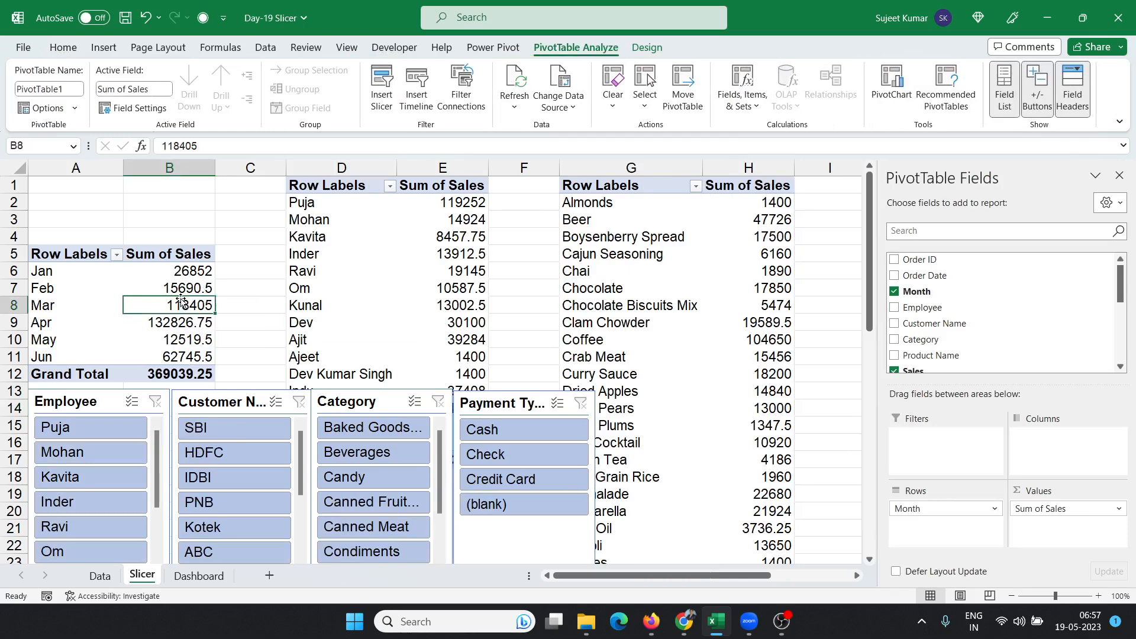
left_click(900, 85)
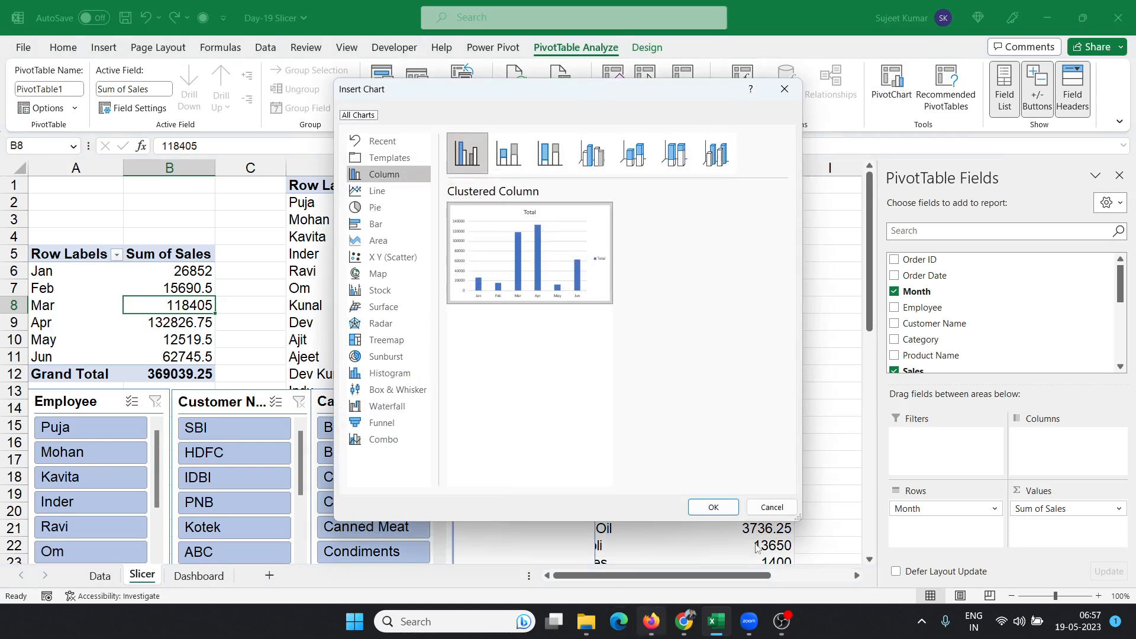
left_click(717, 507)
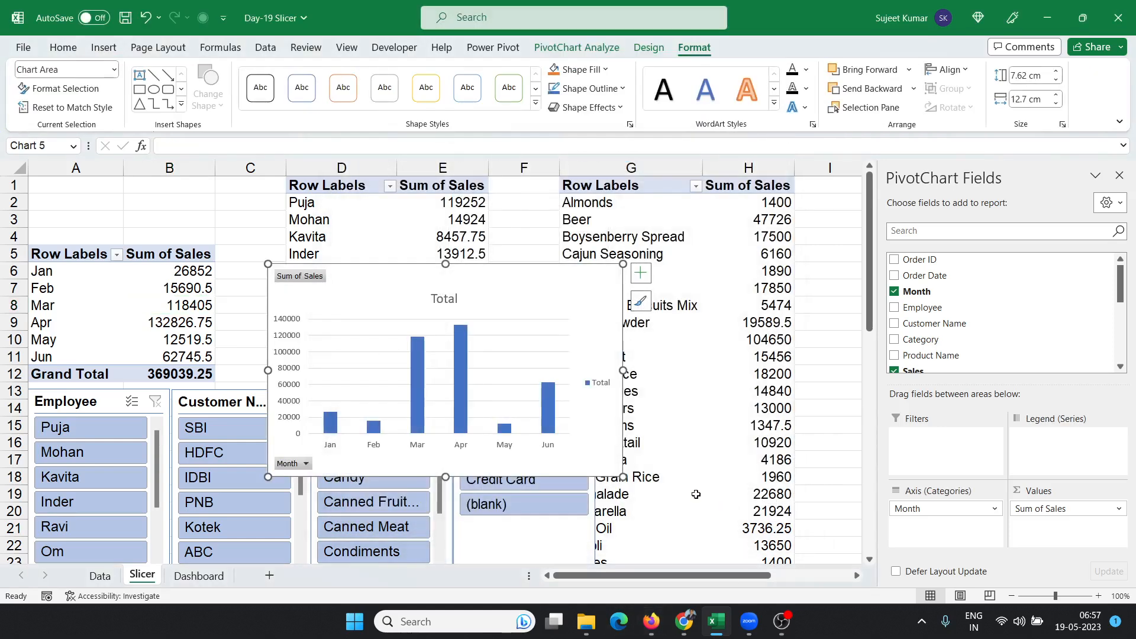
left_click_drag(549, 282, 542, 262)
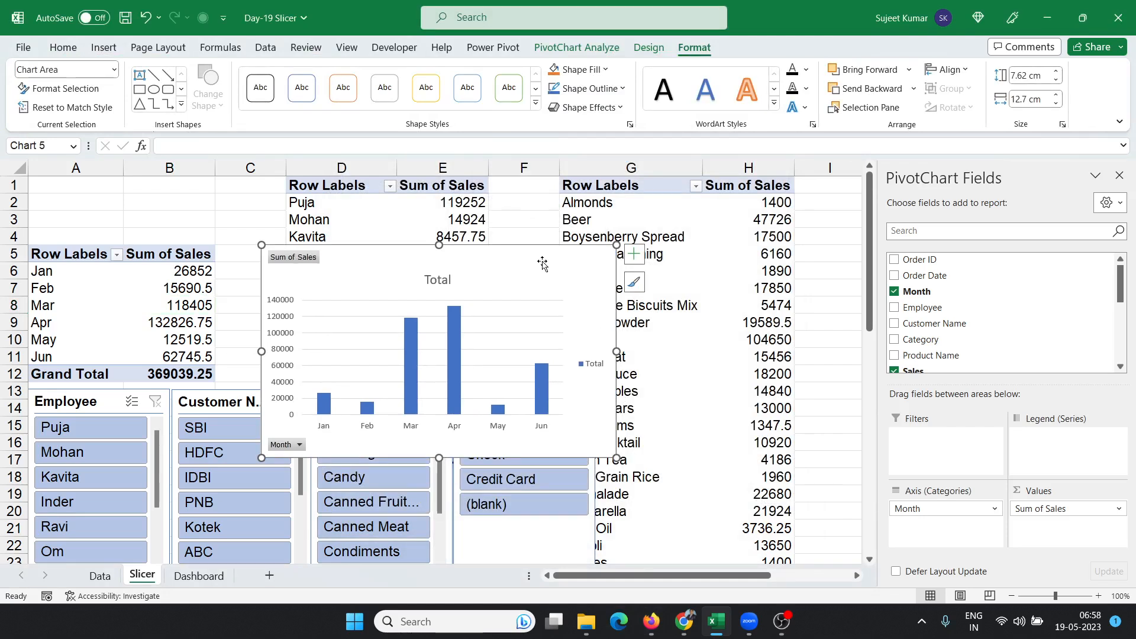
Step: Move the monthly sales PivotChart from the Slicer sheet to the Dashboard sheet at cell A1
key("ctrl+x")
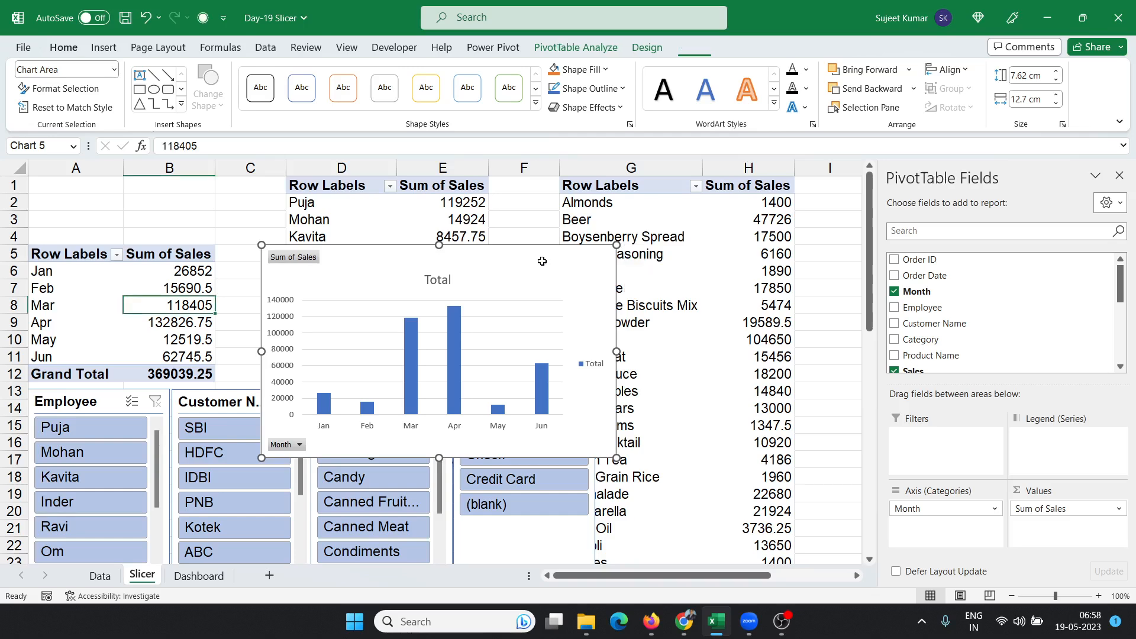
left_click(198, 575)
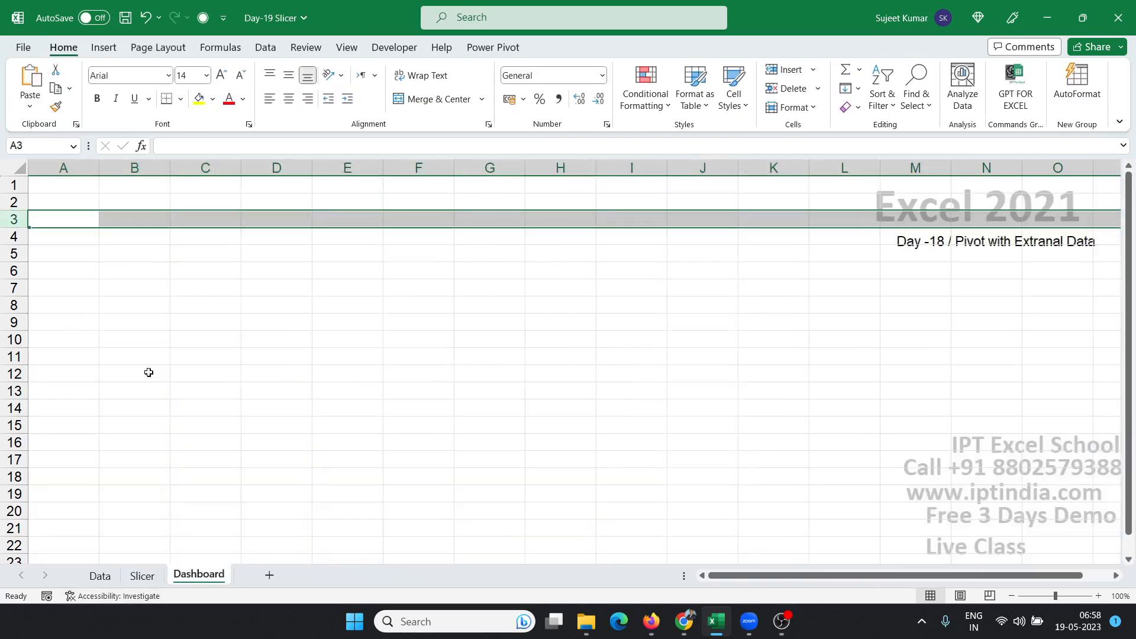
left_click(75, 185)
key("ctrl+v")
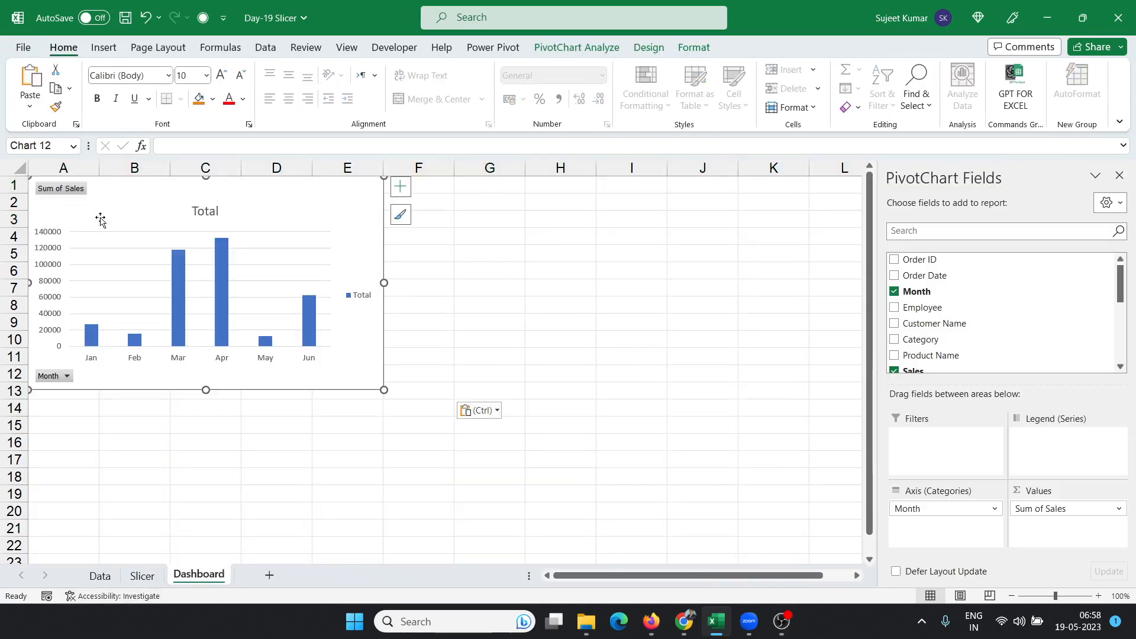
left_click(476, 357)
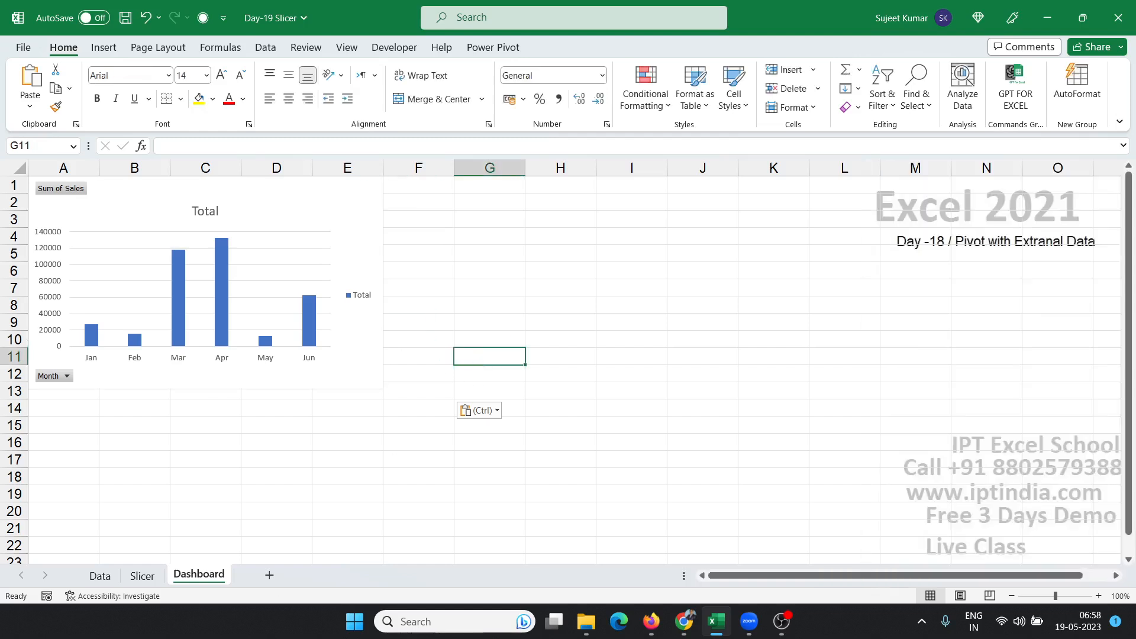
Step: Apply chart Style 11 to the monthly sales PivotChart on the Dashboard sheet
left_click(326, 356)
left_click(650, 48)
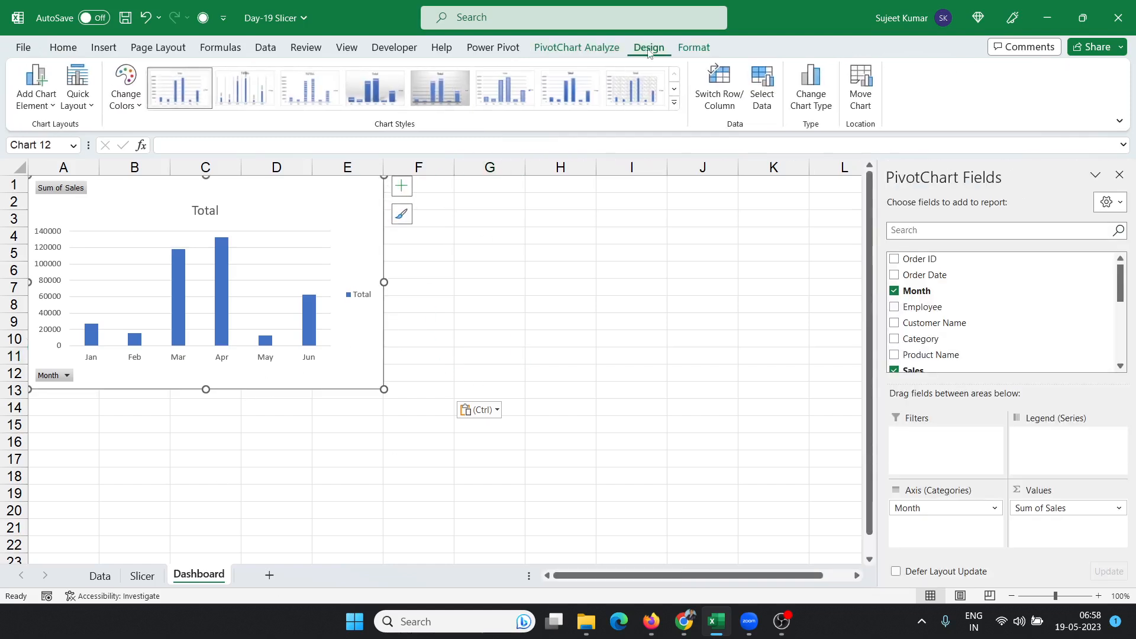
left_click(674, 103)
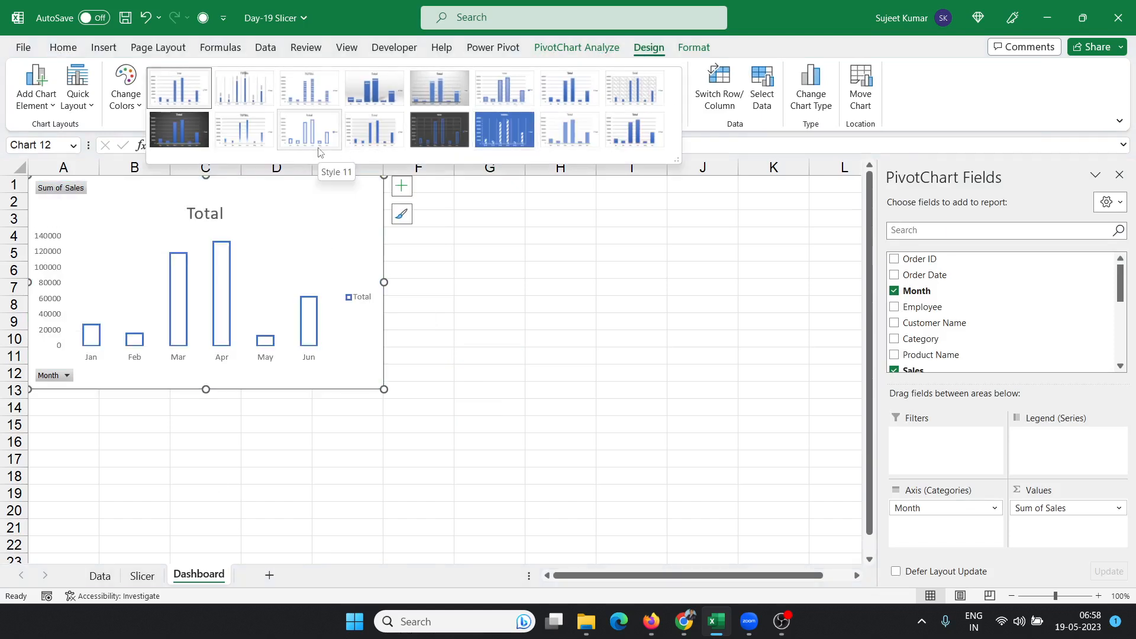
left_click(318, 150)
left_click(510, 238)
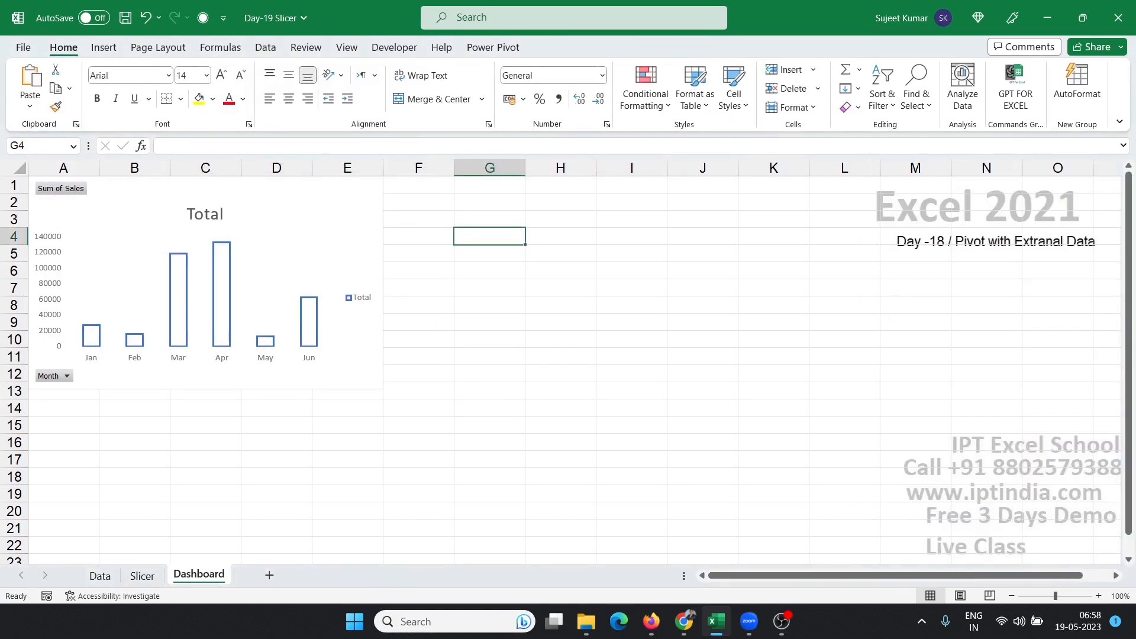
Step: Hide all field buttons on the monthly sales PivotChart and delete its legend
right_click(53, 194)
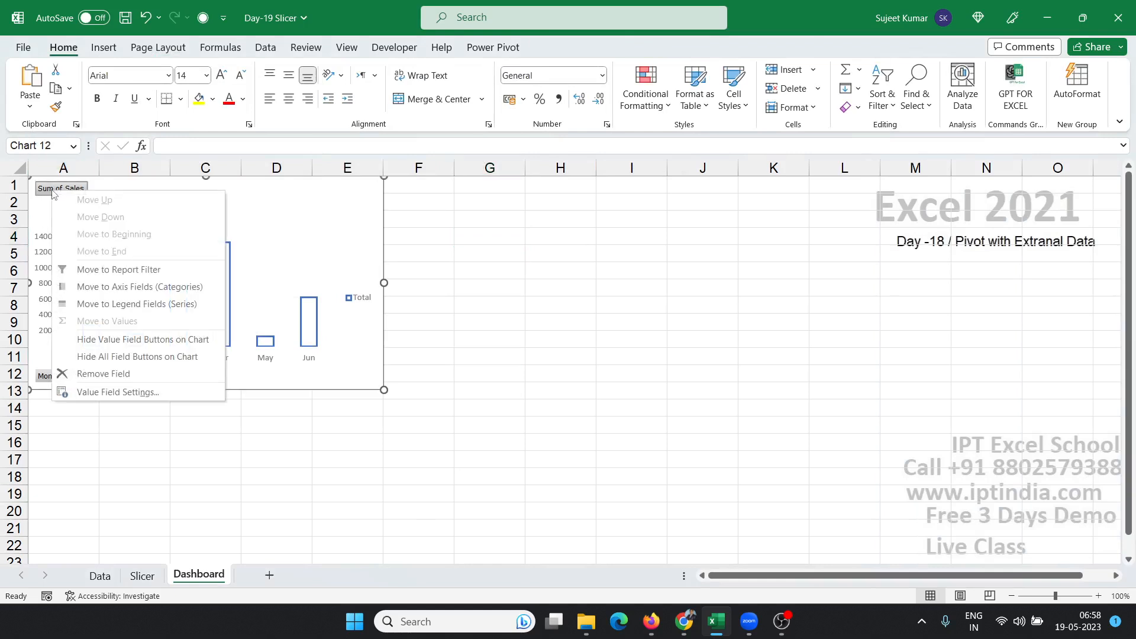
left_click(100, 358)
left_click(75, 462)
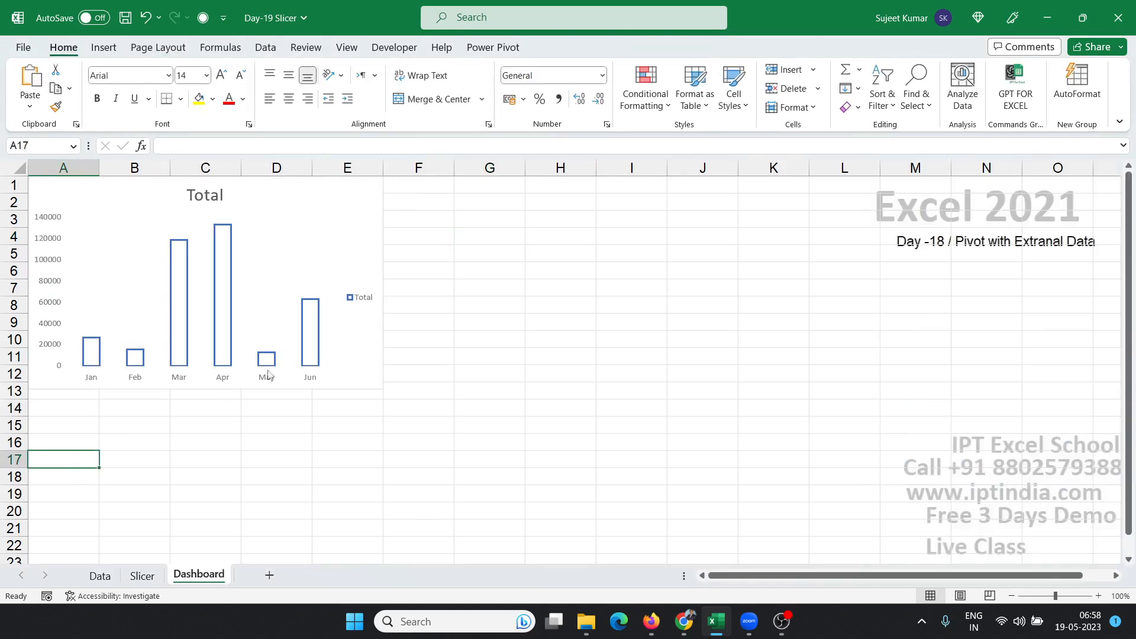
left_click(368, 307)
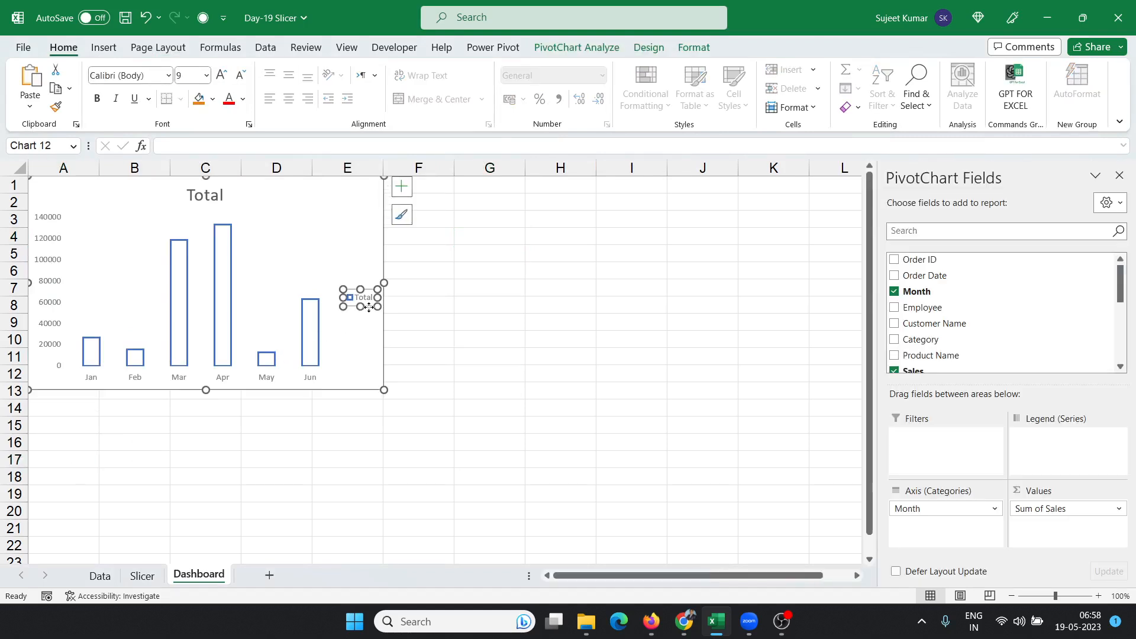
key("Delete")
left_click(307, 437)
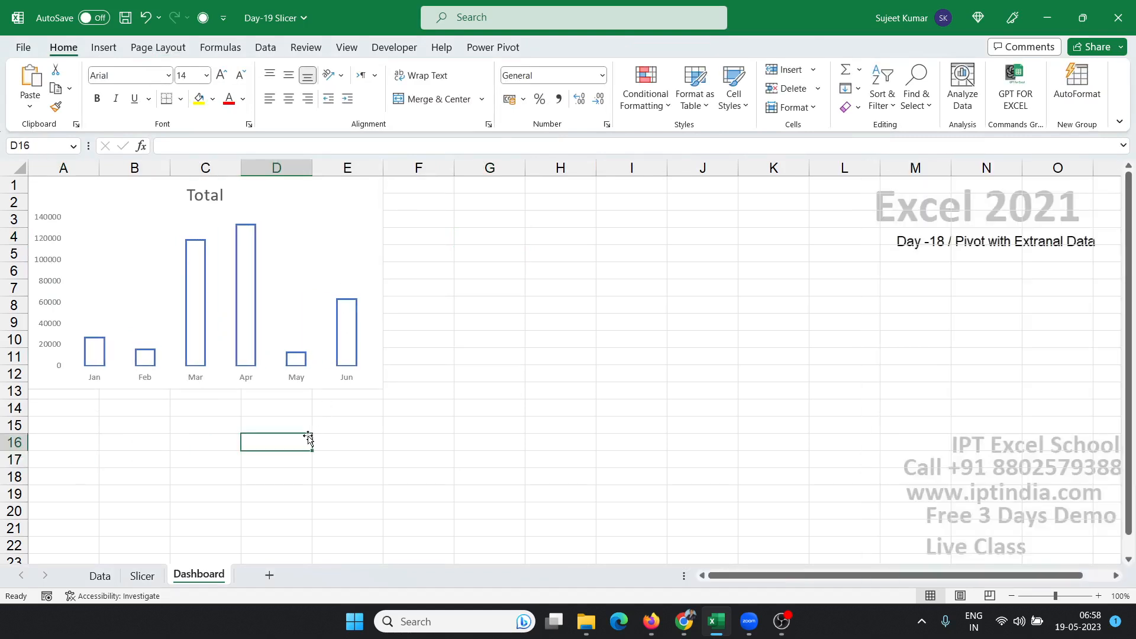
Step: Insert a Clustered Bar PivotChart from the employee sales PivotTable on the Slicer sheet
left_click(145, 575)
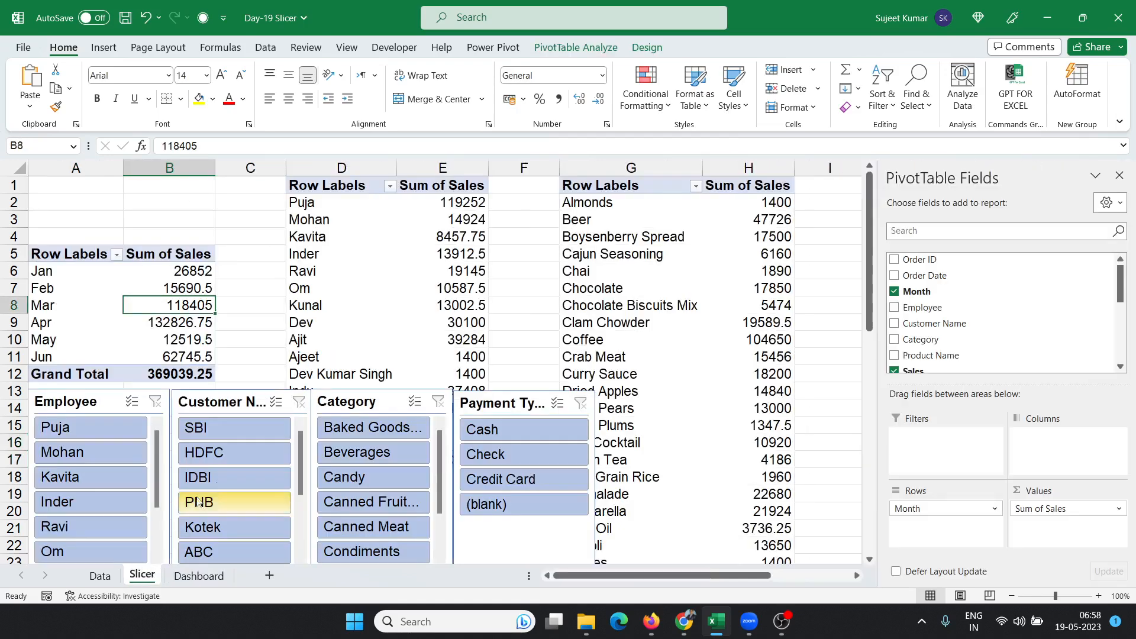
left_click(389, 312)
left_click(385, 227)
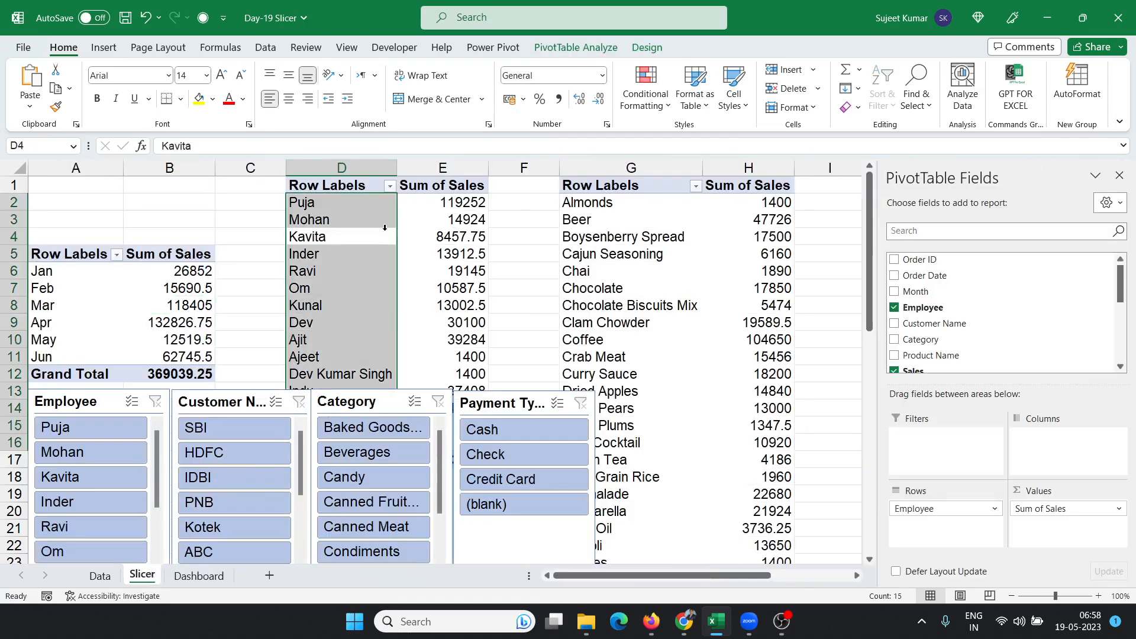
left_click(106, 47)
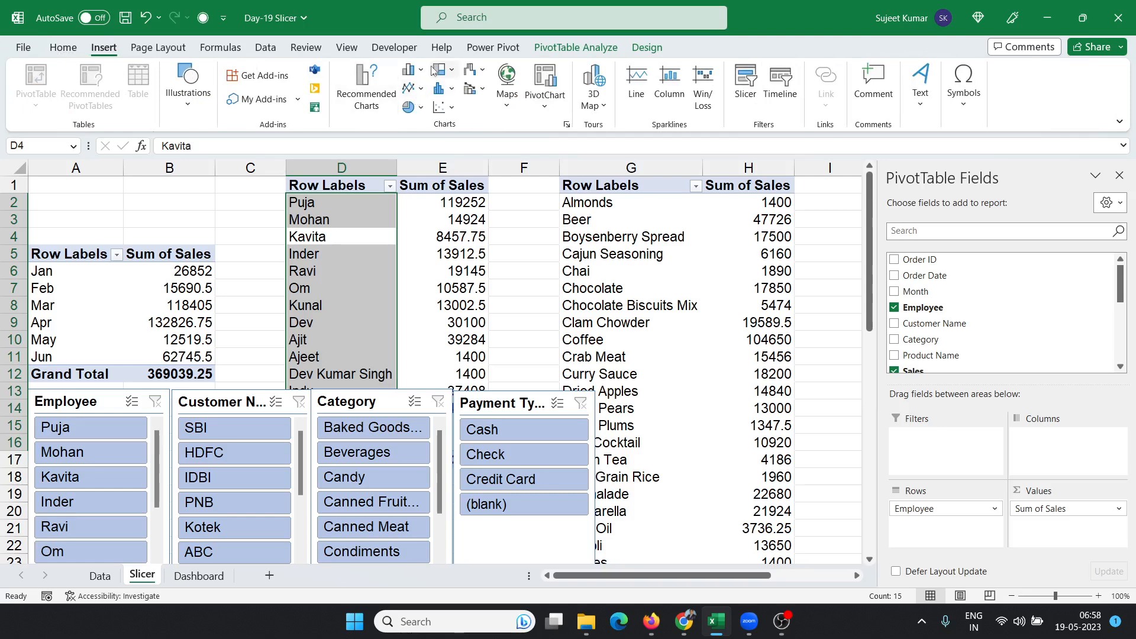
left_click(409, 69)
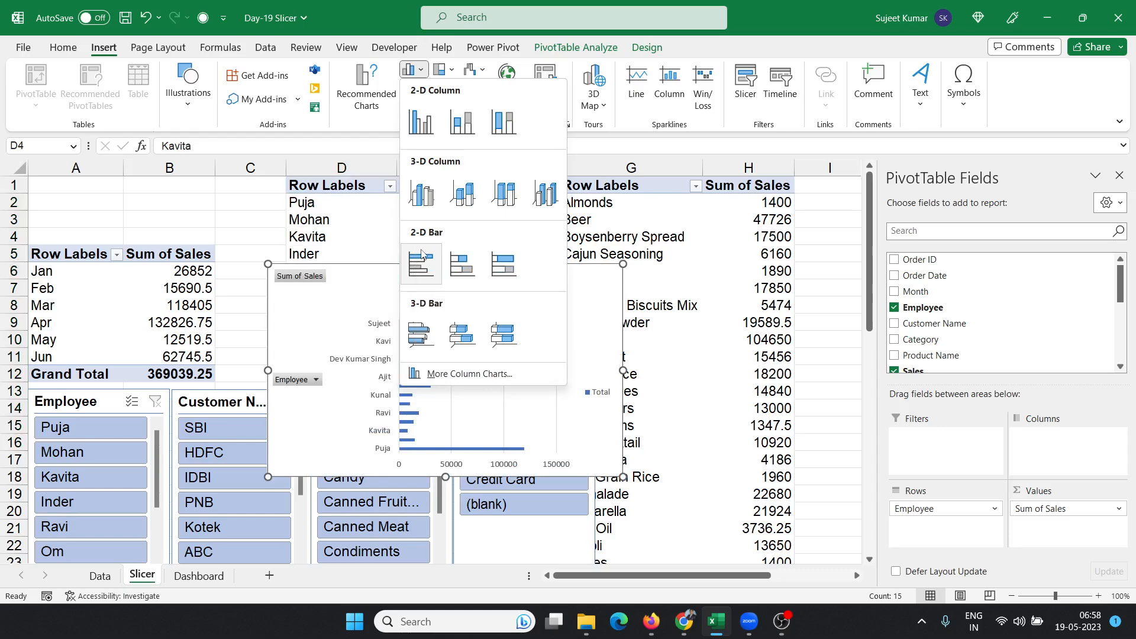
left_click(422, 254)
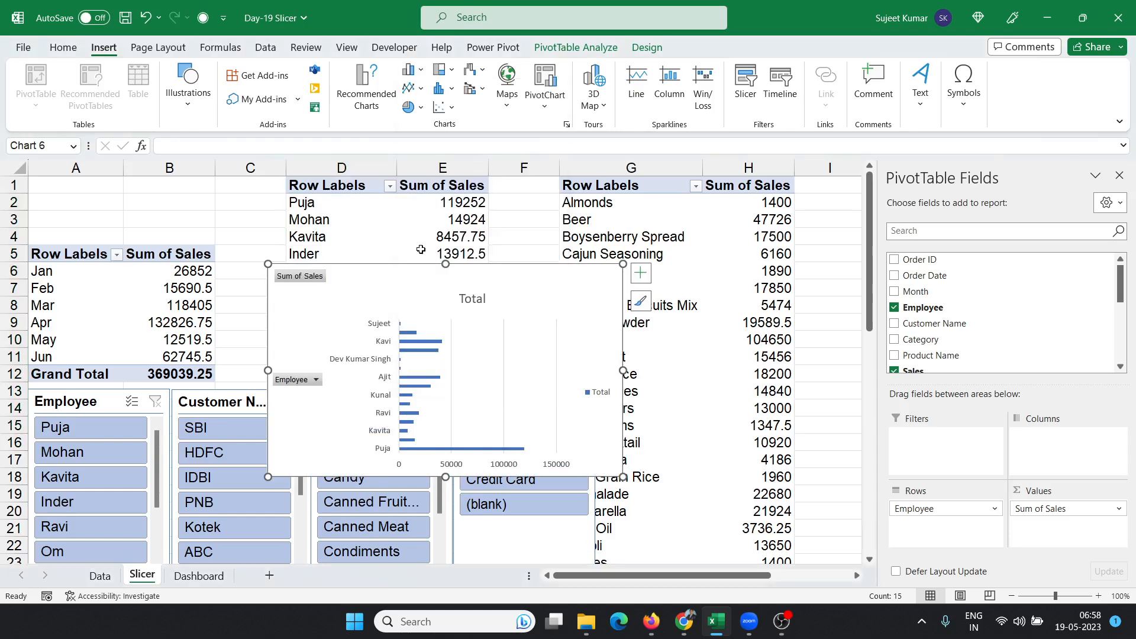
Step: Move the employee sales PivotChart from the Slicer sheet to the Dashboard sheet at cell A14
left_click(357, 287)
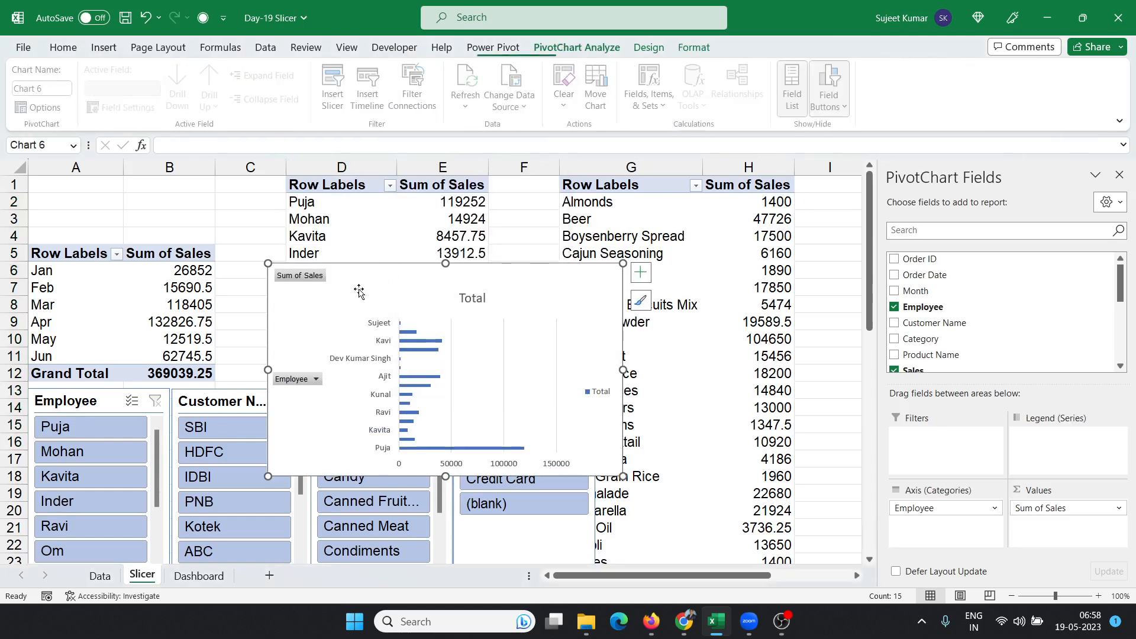
key("ctrl+x")
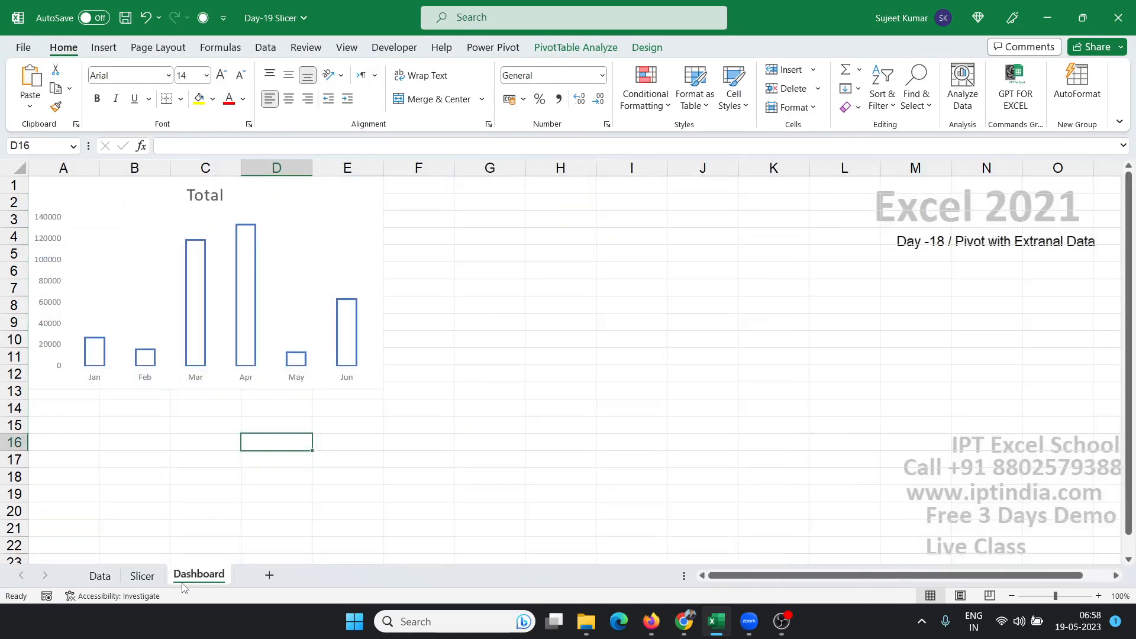
left_click(185, 581)
left_click(75, 410)
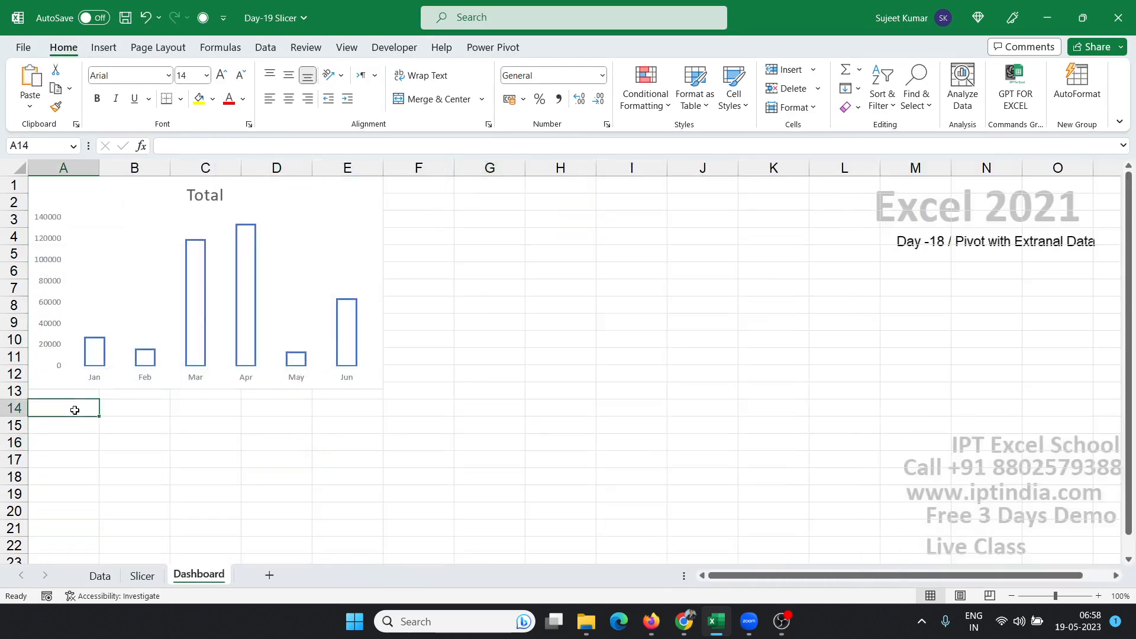
key("ctrl+v")
scroll(158, 411, "down", 1)
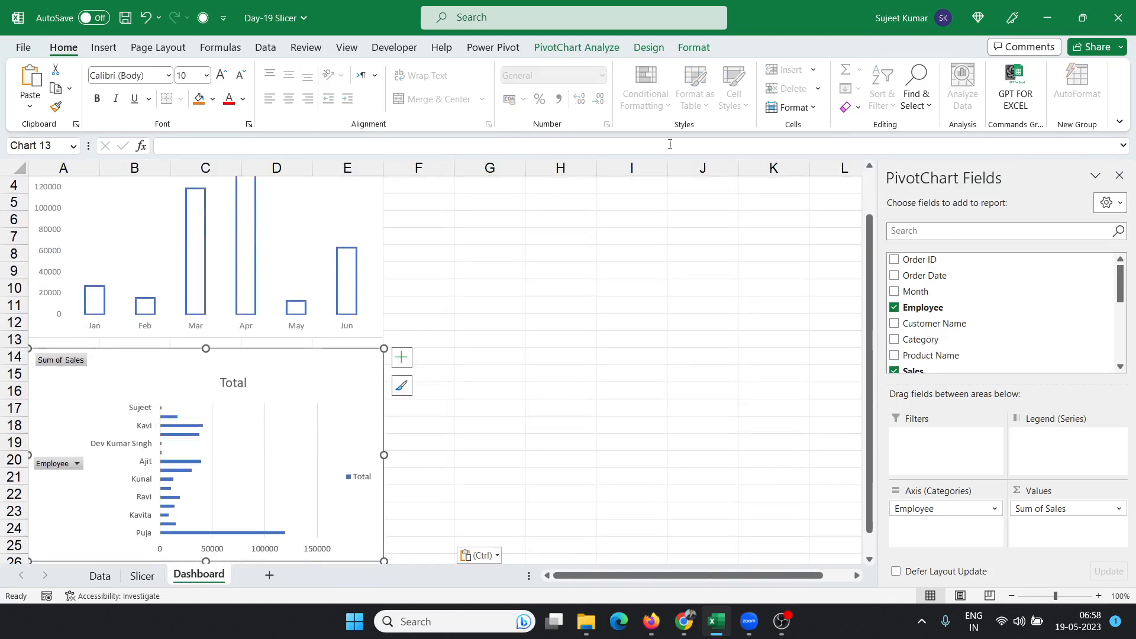
Step: Apply chart Style 9 to the employee sales bar chart on the Dashboard sheet
left_click(648, 49)
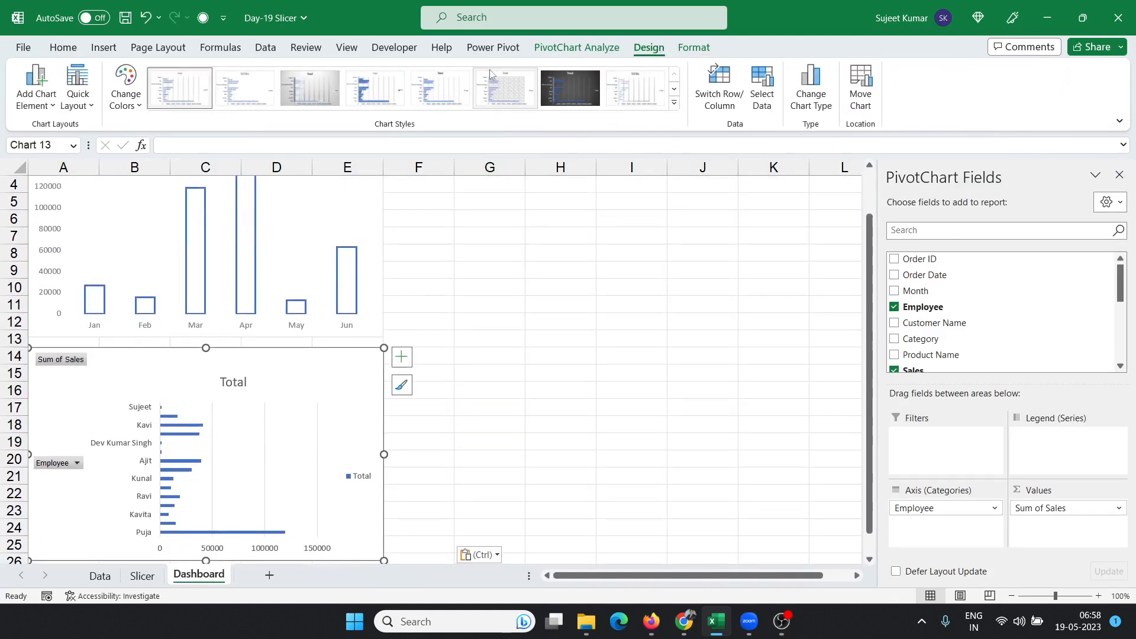
left_click(355, 85)
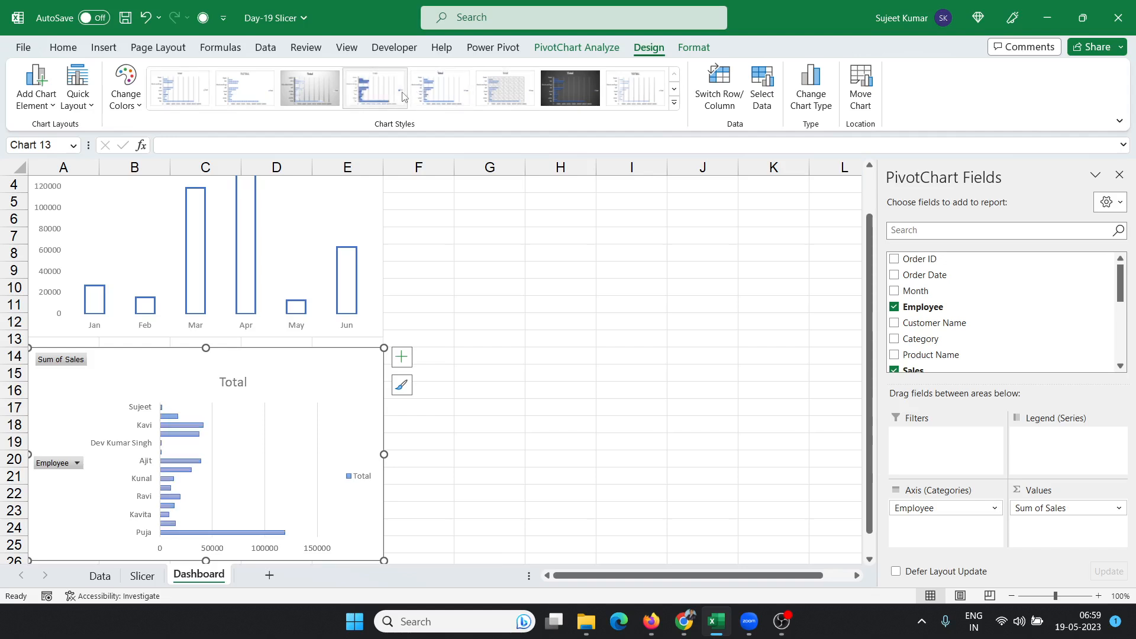
left_click(675, 103)
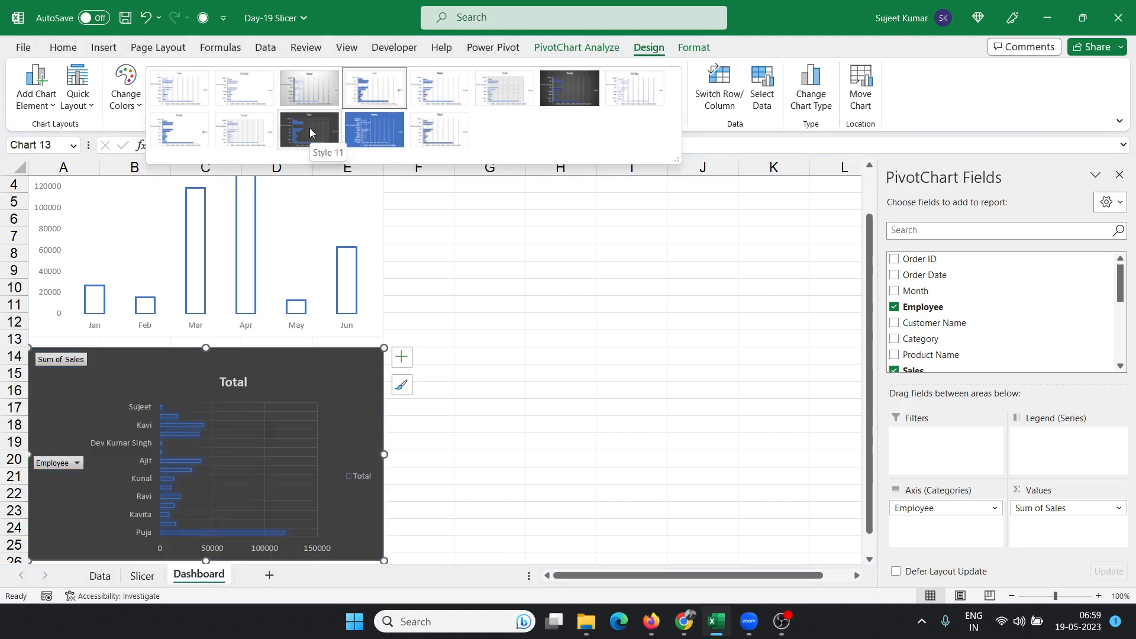
left_click(185, 135)
Step: Hide all field buttons on the employee sales bar chart and delete its legend
right_click(60, 466)
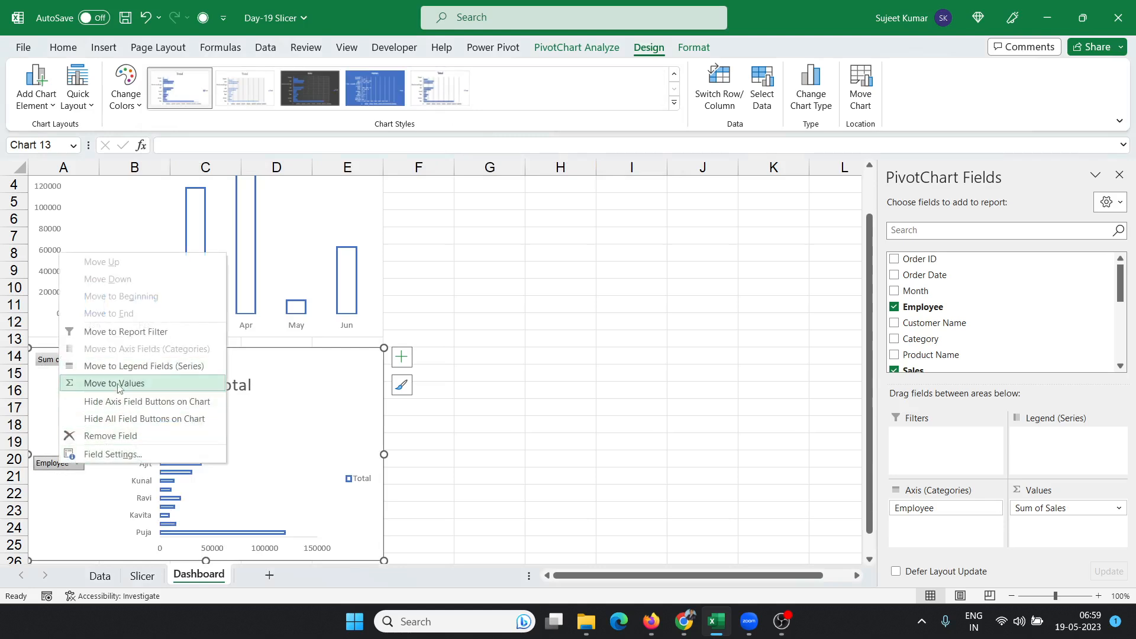
left_click(116, 421)
left_click(370, 471)
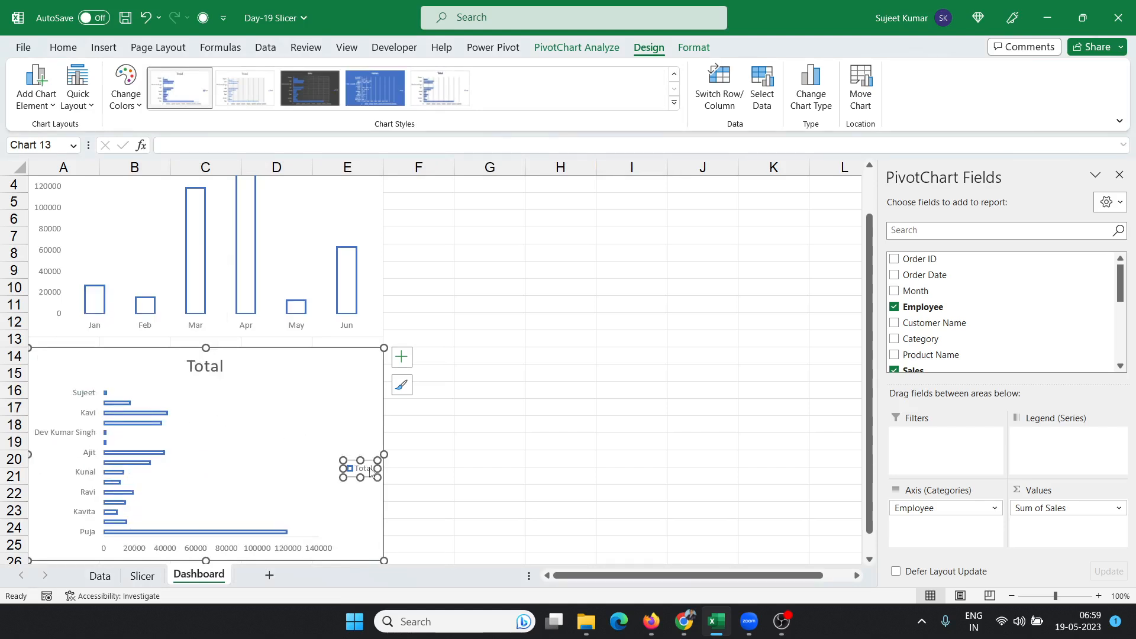
key("Delete")
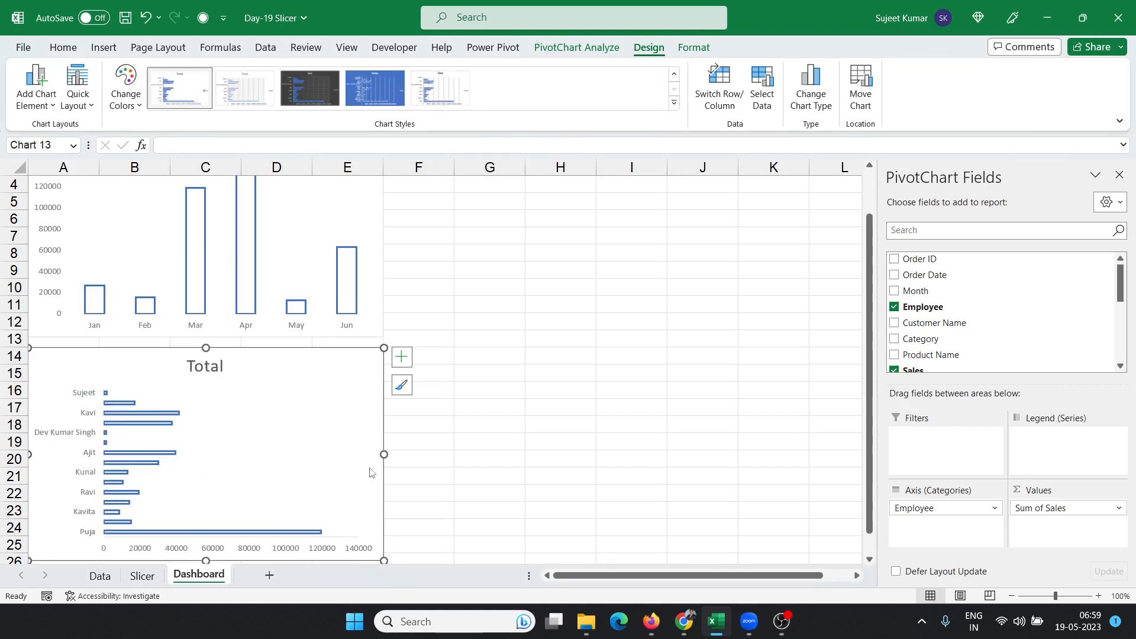
Step: Stretch the upper edge of the employee sales bar chart to meet the monthly sales chart above it
left_click(196, 367)
left_click(196, 368)
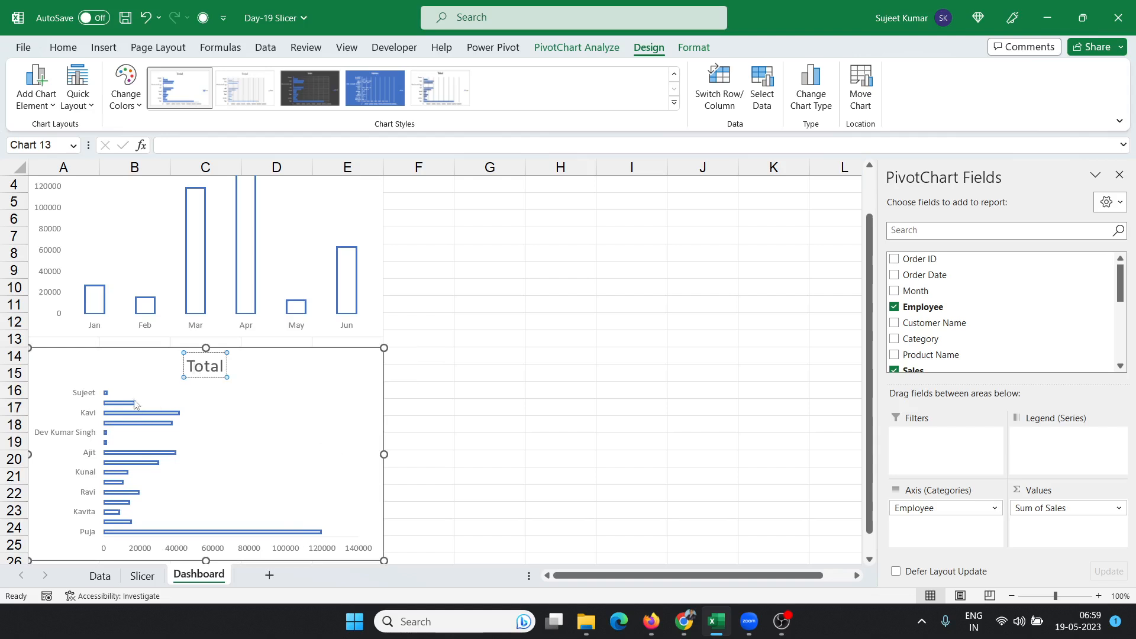
left_click(208, 349)
left_click_drag(208, 348, 208, 339)
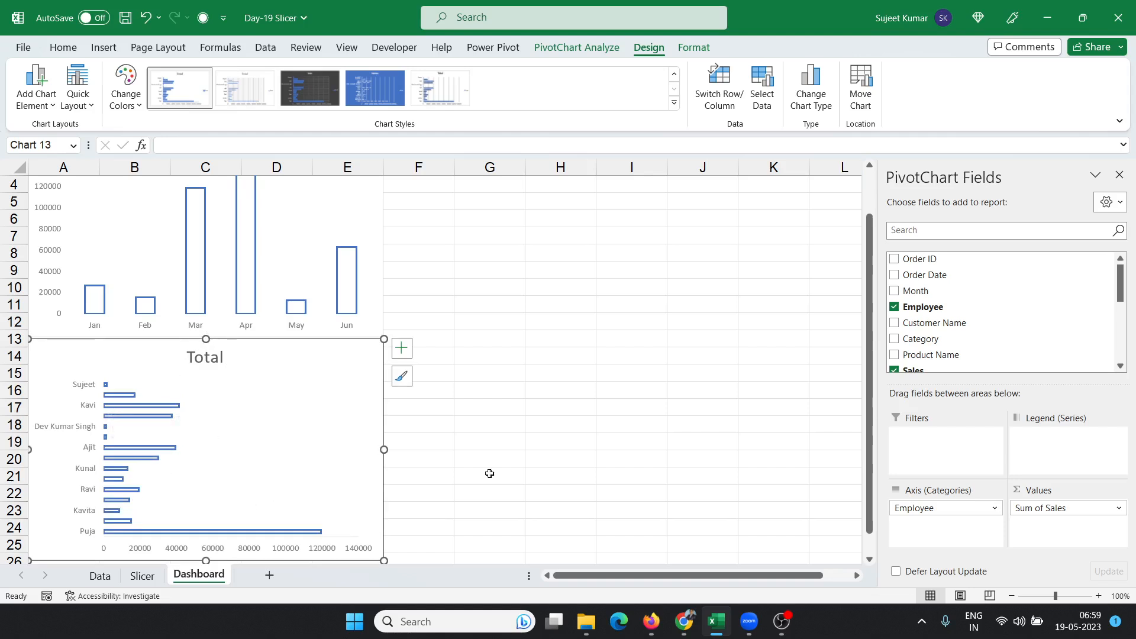
left_click(565, 461)
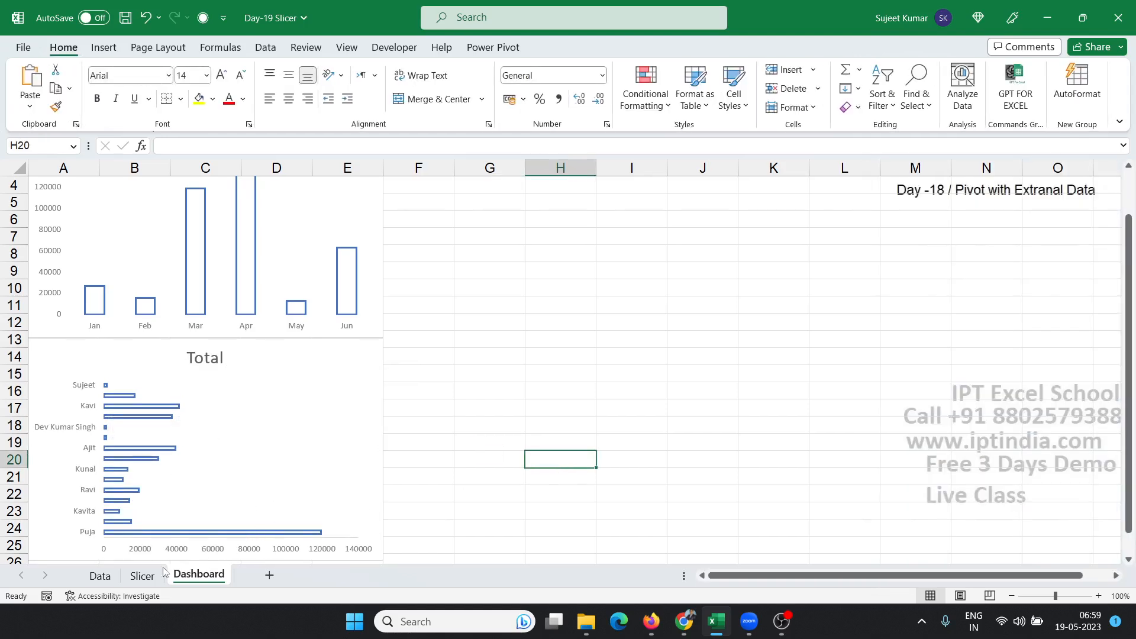
Step: Insert a 2-D Line PivotChart from the product sales PivotTable on the Slicer sheet
left_click(142, 575)
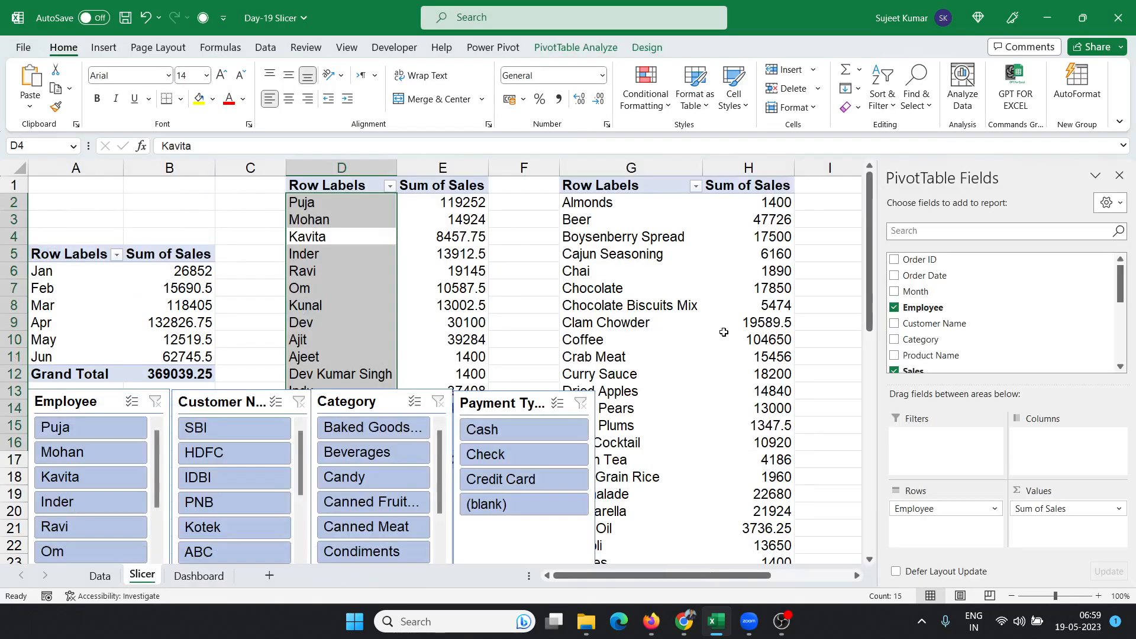
left_click(645, 275)
left_click(112, 46)
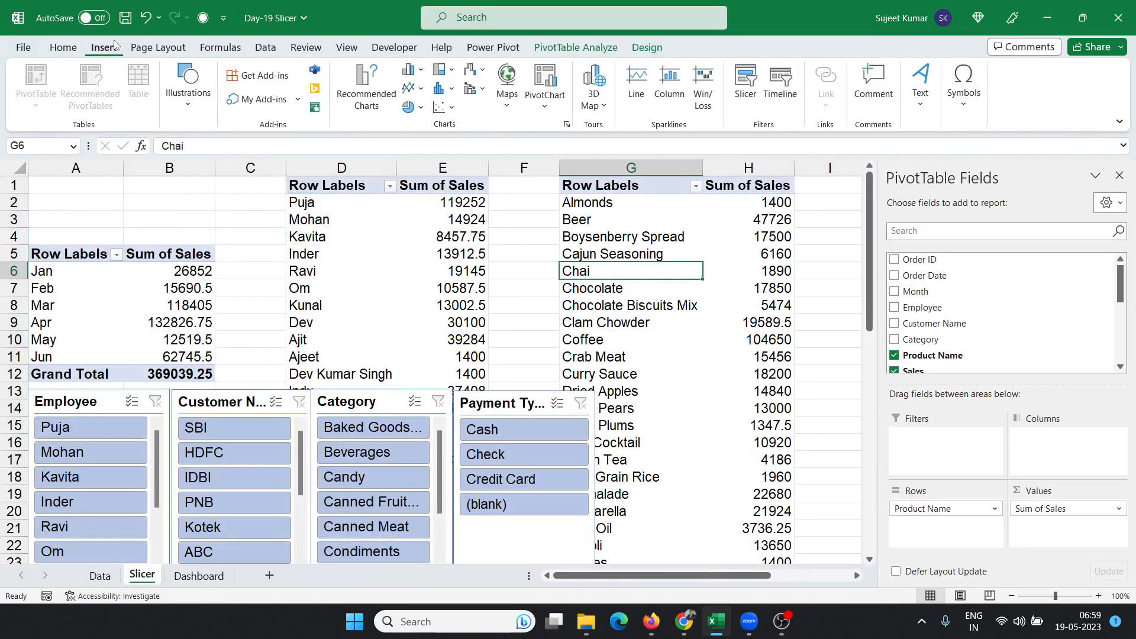
left_click(417, 88)
left_click(421, 140)
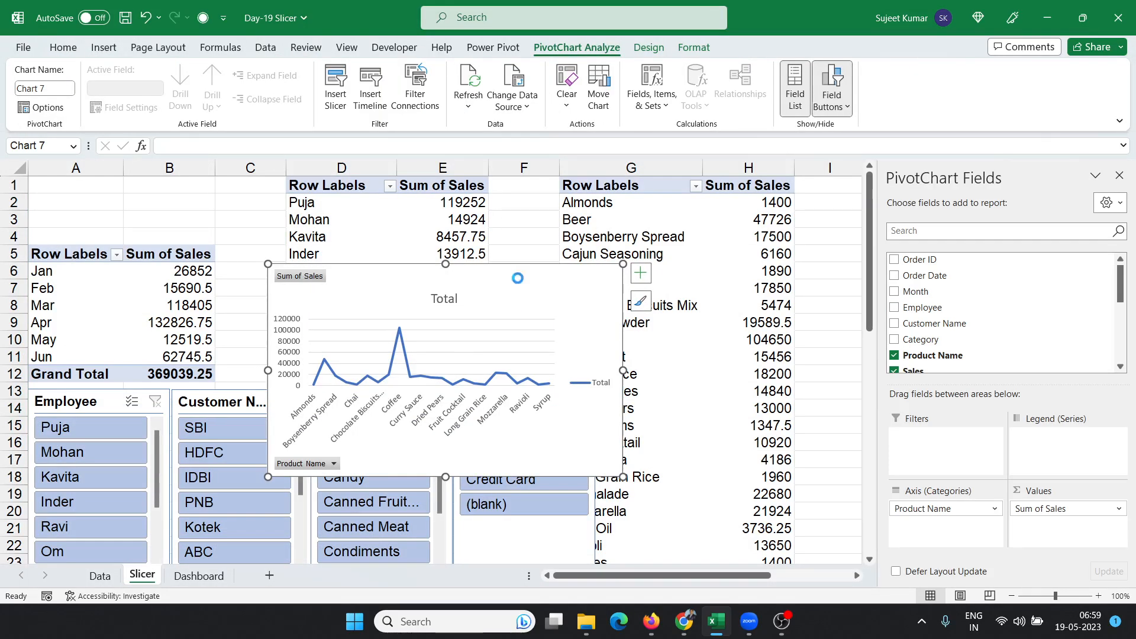
Step: Move the product sales line chart from the Slicer sheet to the Dashboard sheet at cell F1
key("ctrl+x")
left_click(198, 576)
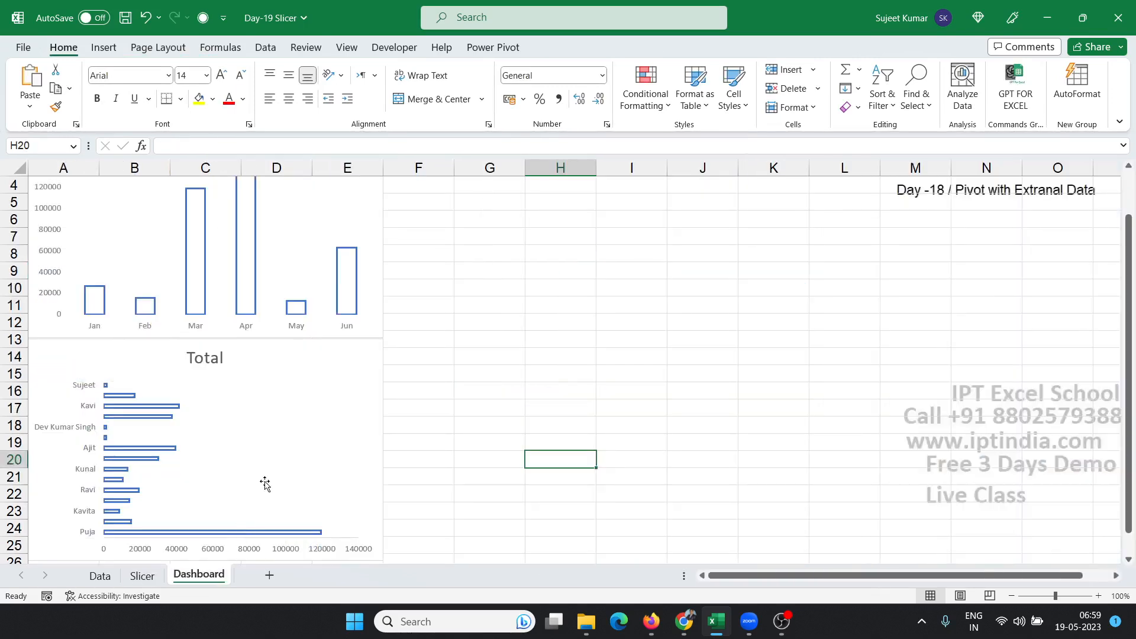
scroll(448, 340, "up", 1)
left_click(413, 182)
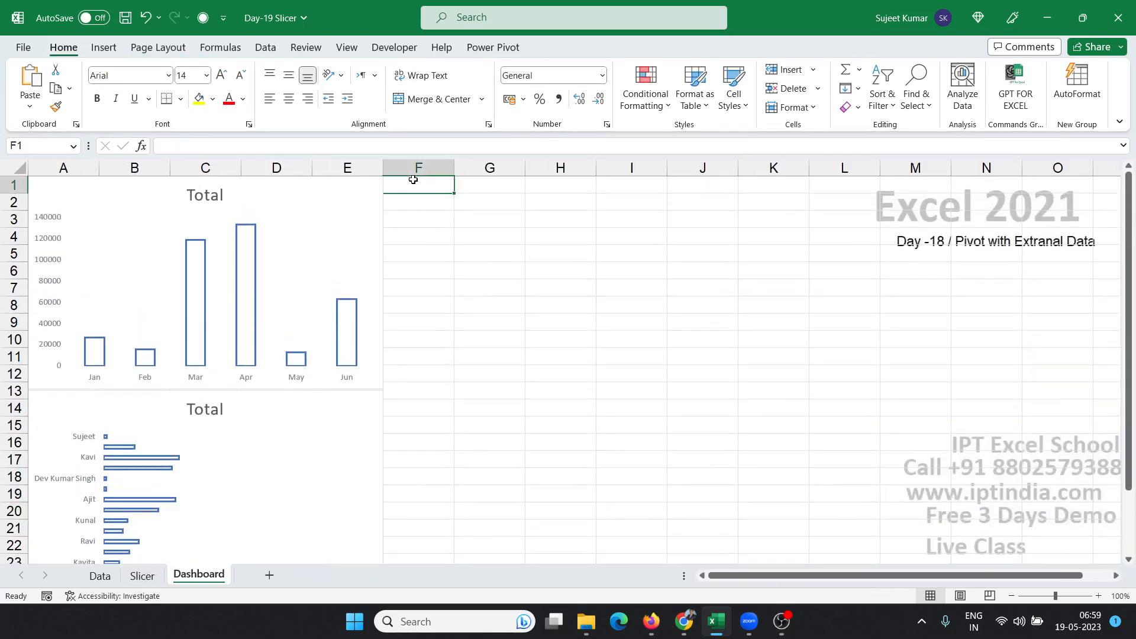
key("ctrl+v")
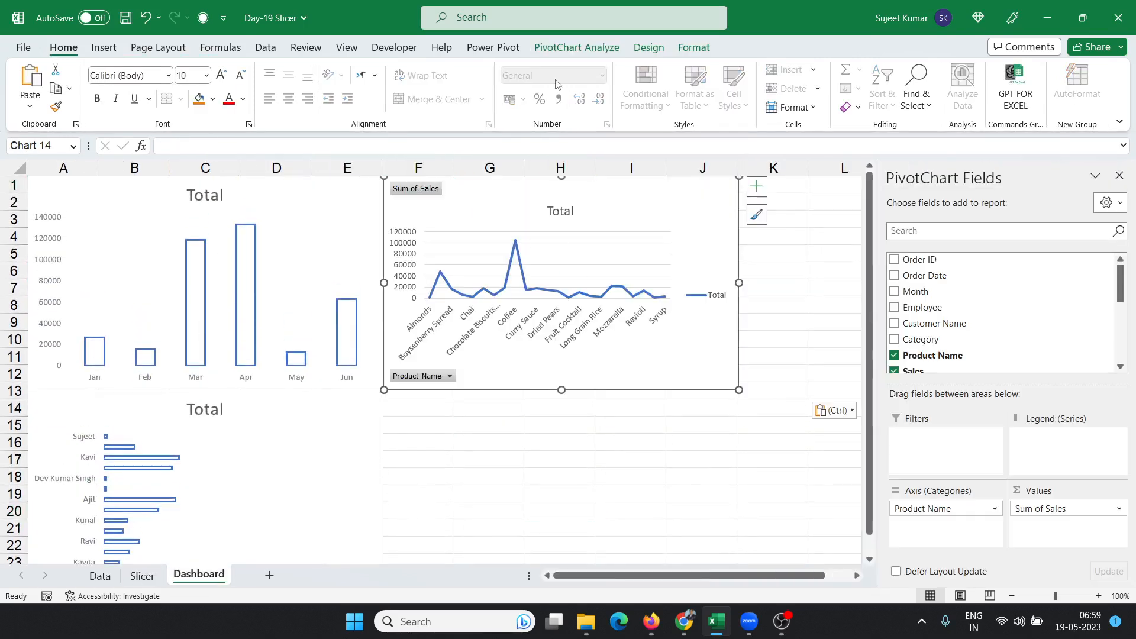
Step: Format the product sales line chart with the solid blue chart style, without field buttons or legend
left_click(649, 47)
left_click(330, 104)
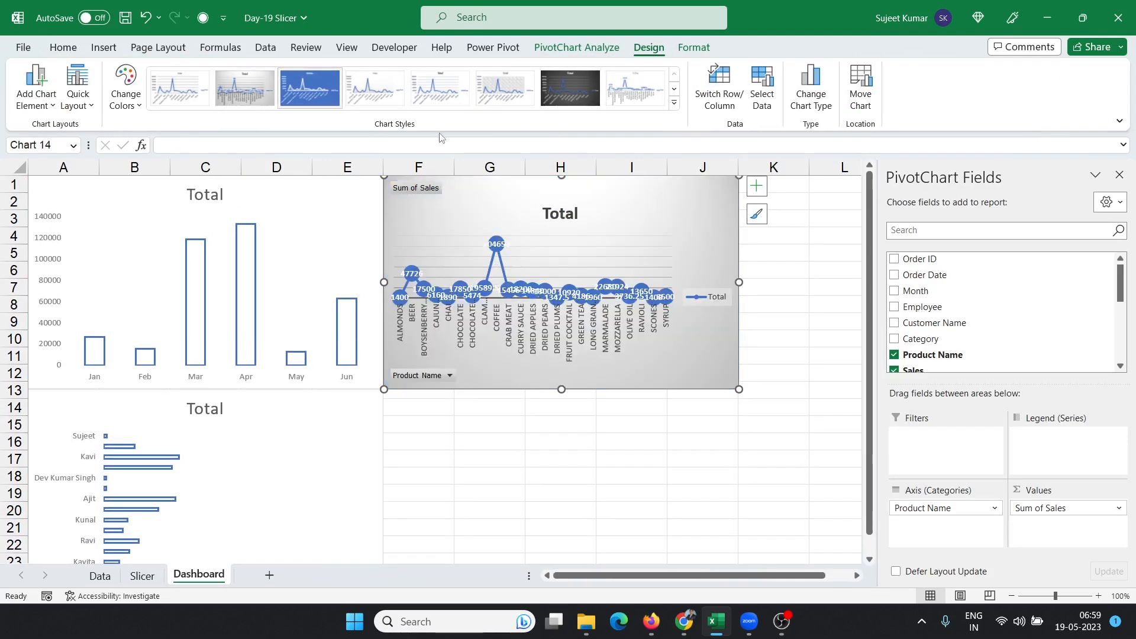
right_click(404, 378)
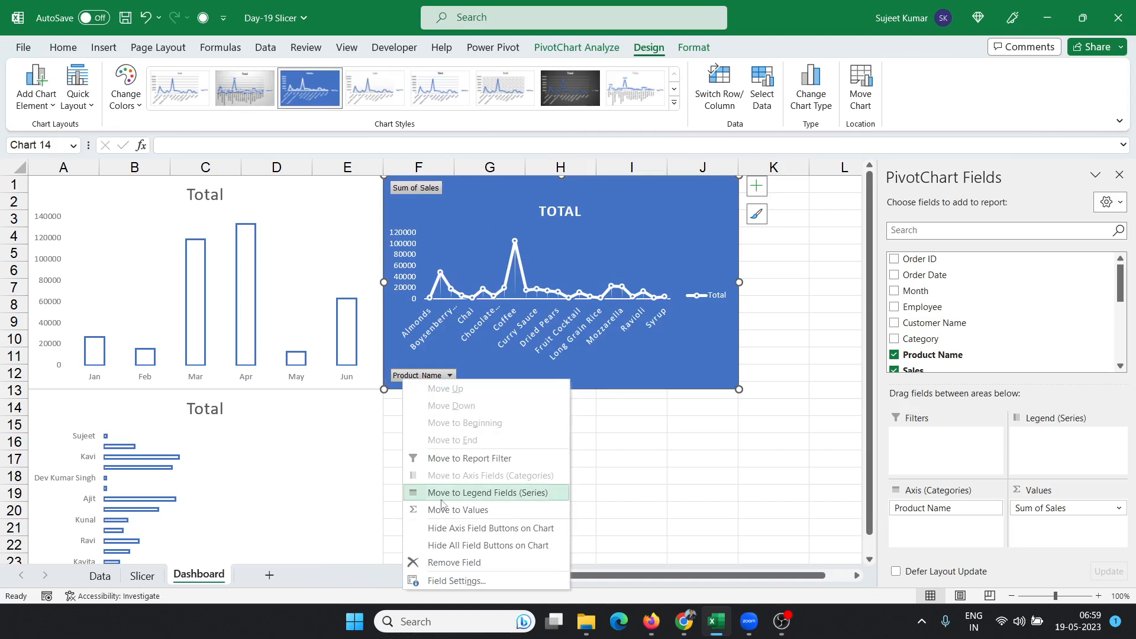
left_click(445, 545)
left_click(712, 297)
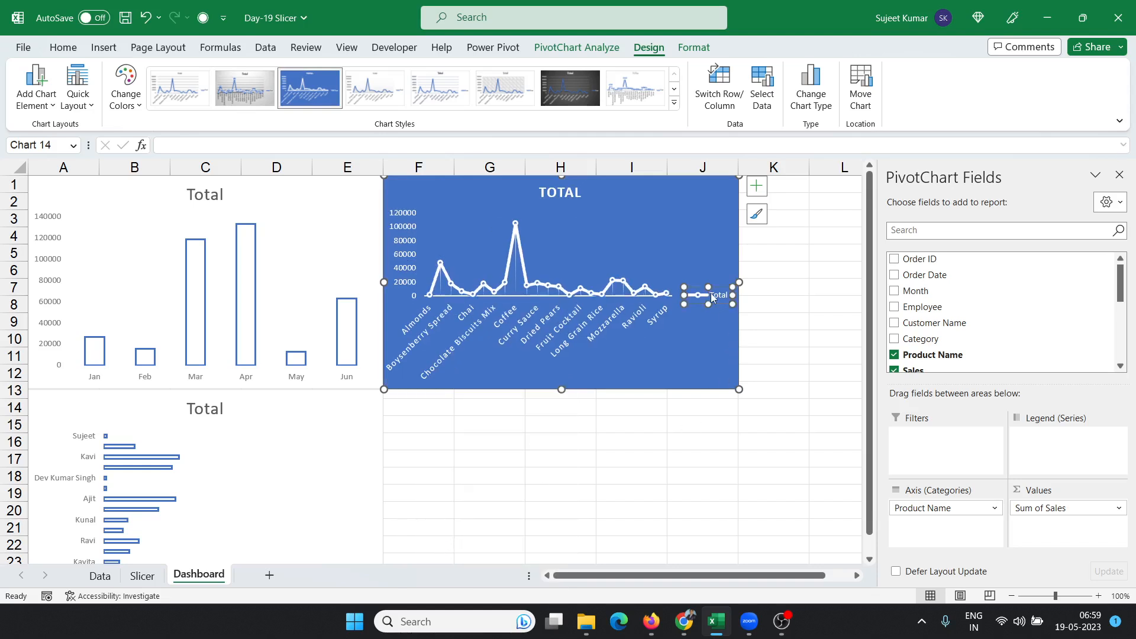
key("Delete")
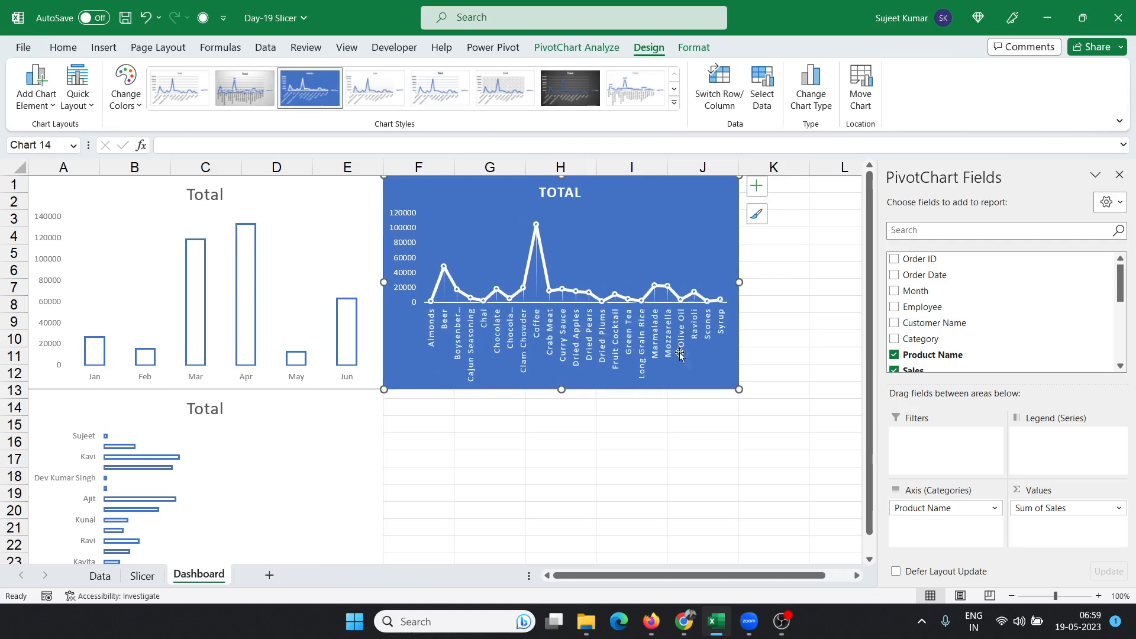
left_click(541, 457)
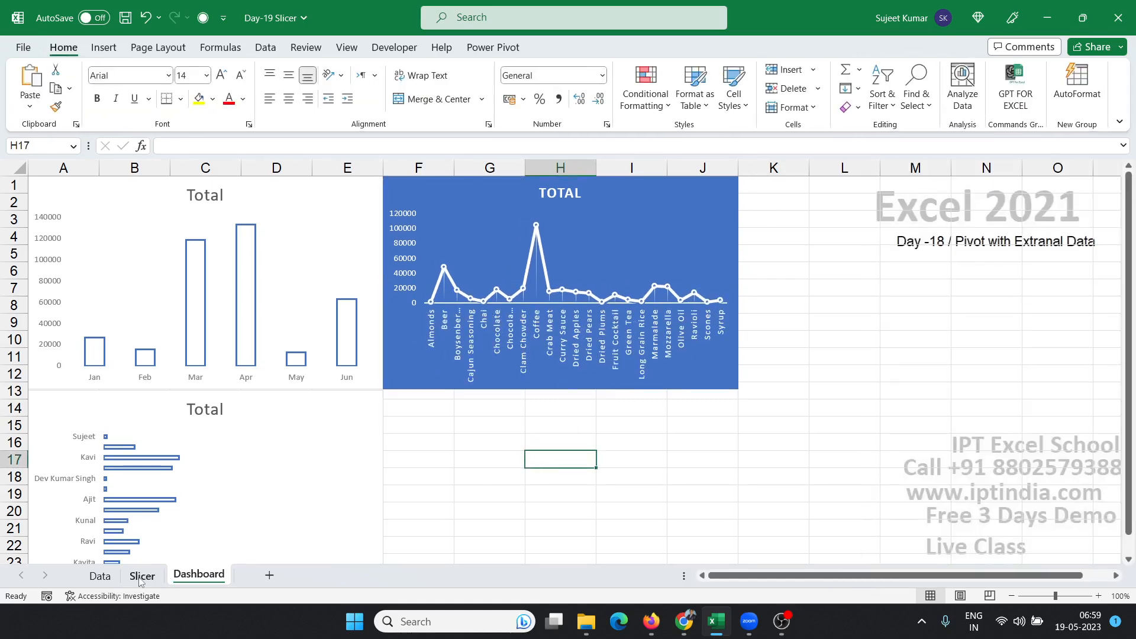
Step: Insert a Doughnut PivotChart from the employee average CSAT PivotTable on the Slicer sheet
left_click(142, 576)
left_click(808, 256)
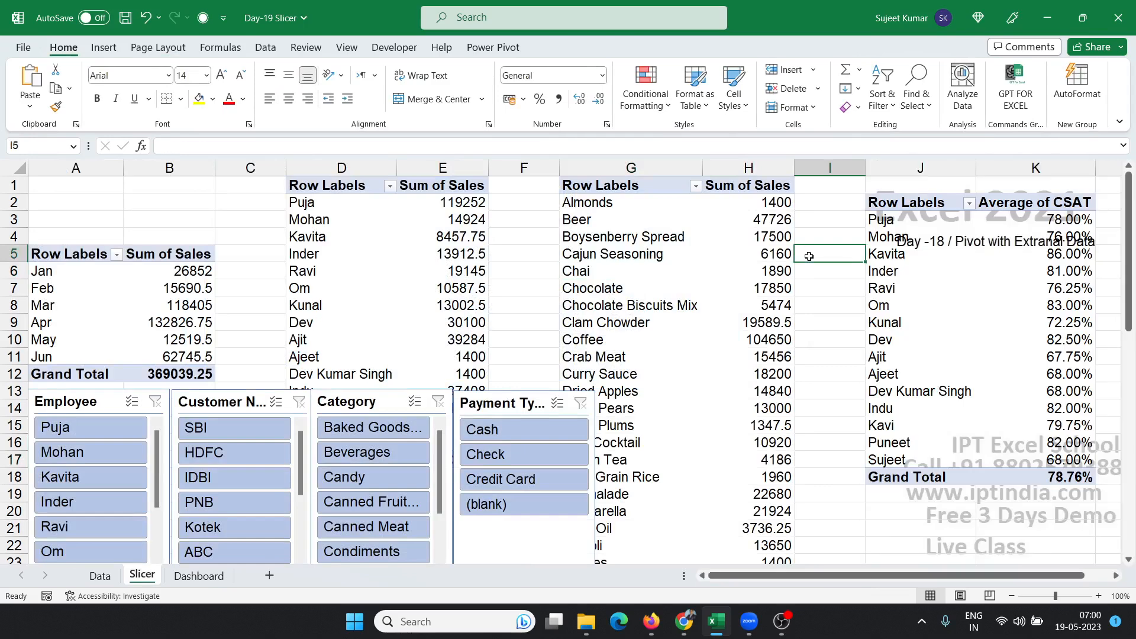
key("Right")
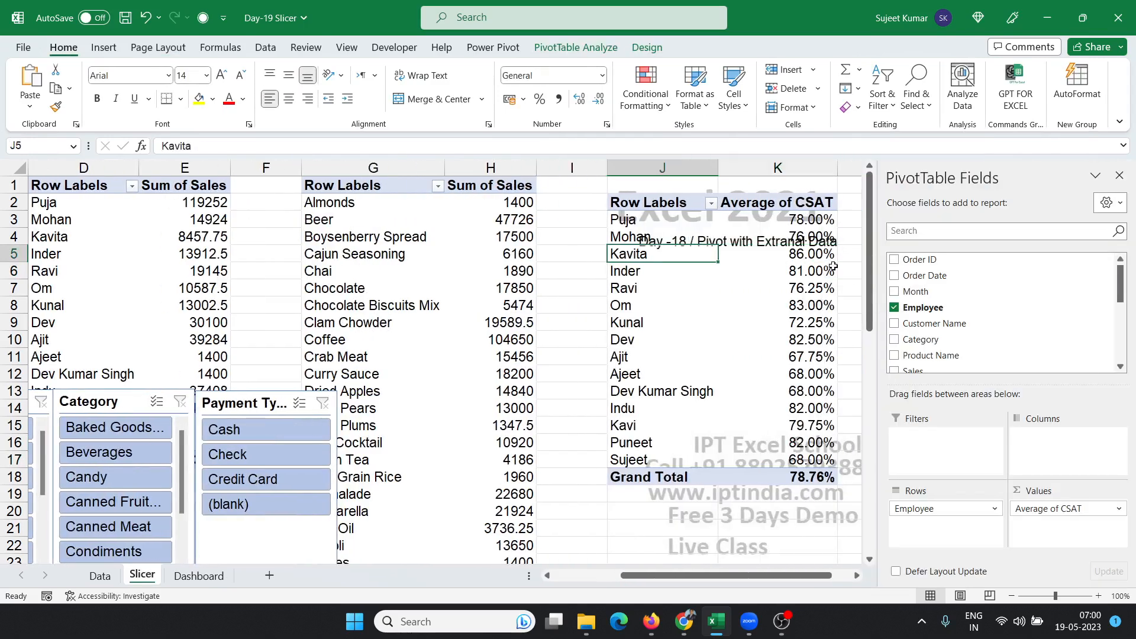
left_click(133, 51)
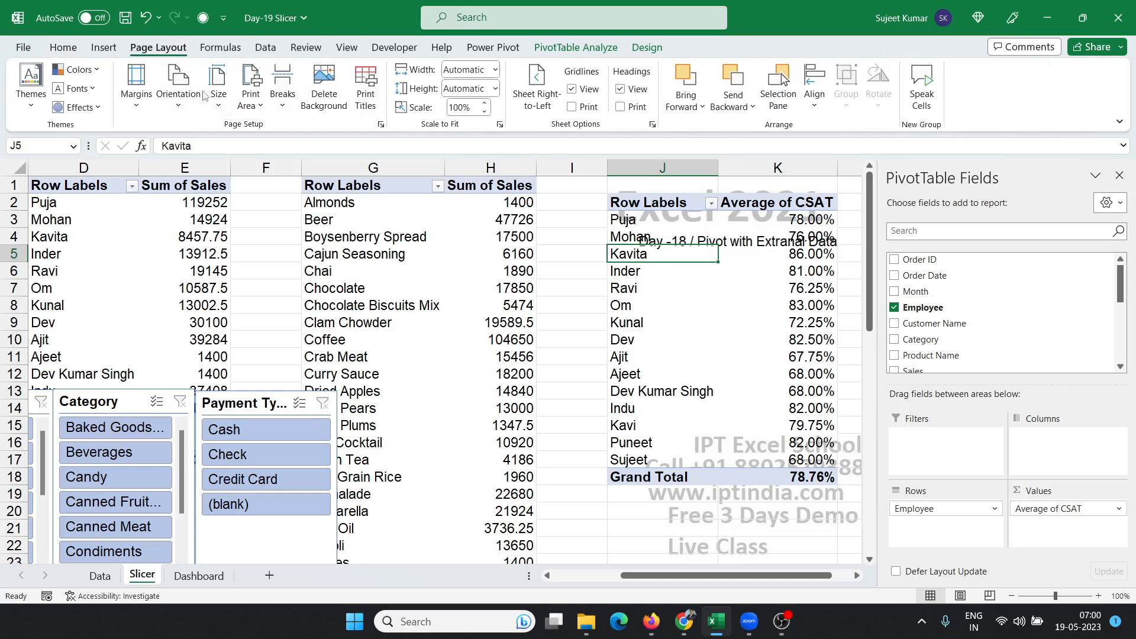
left_click(104, 47)
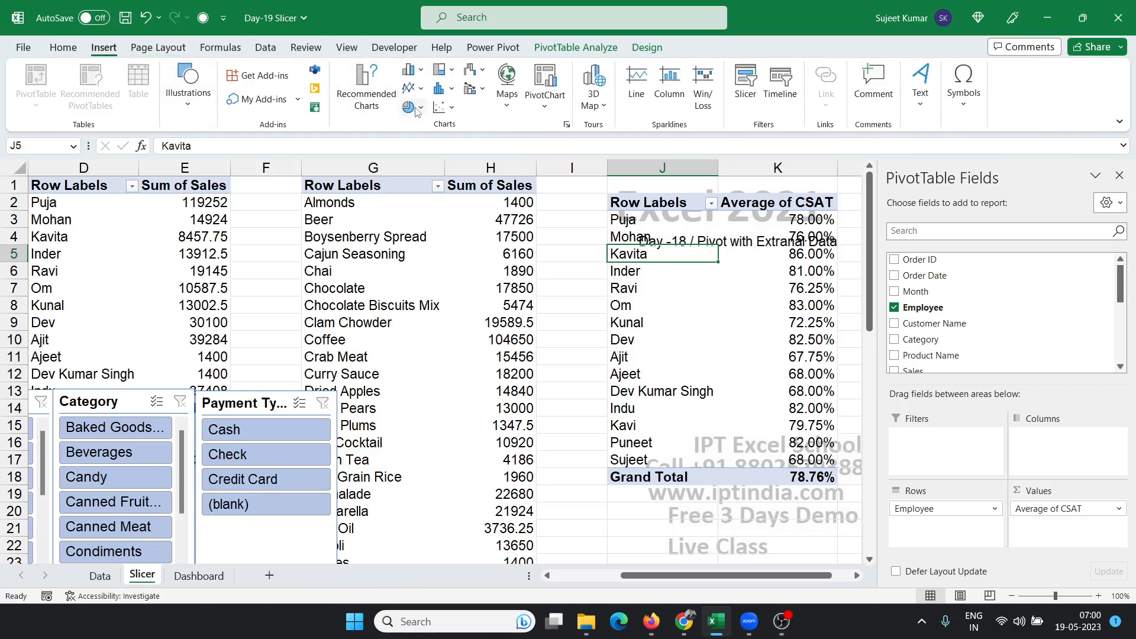
left_click(422, 109)
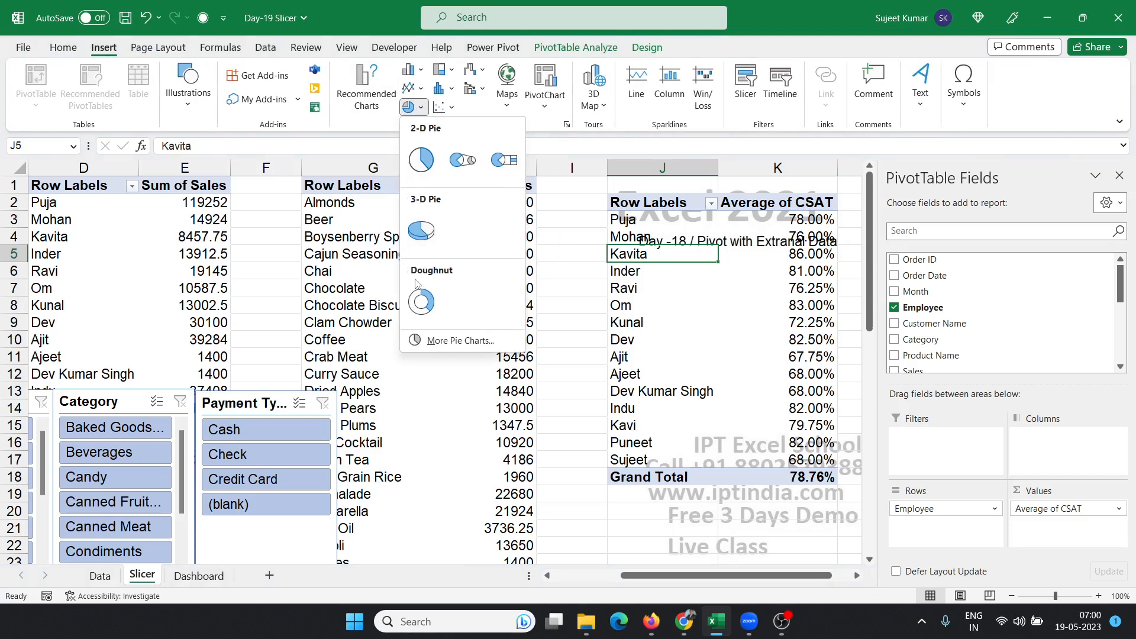
left_click(421, 302)
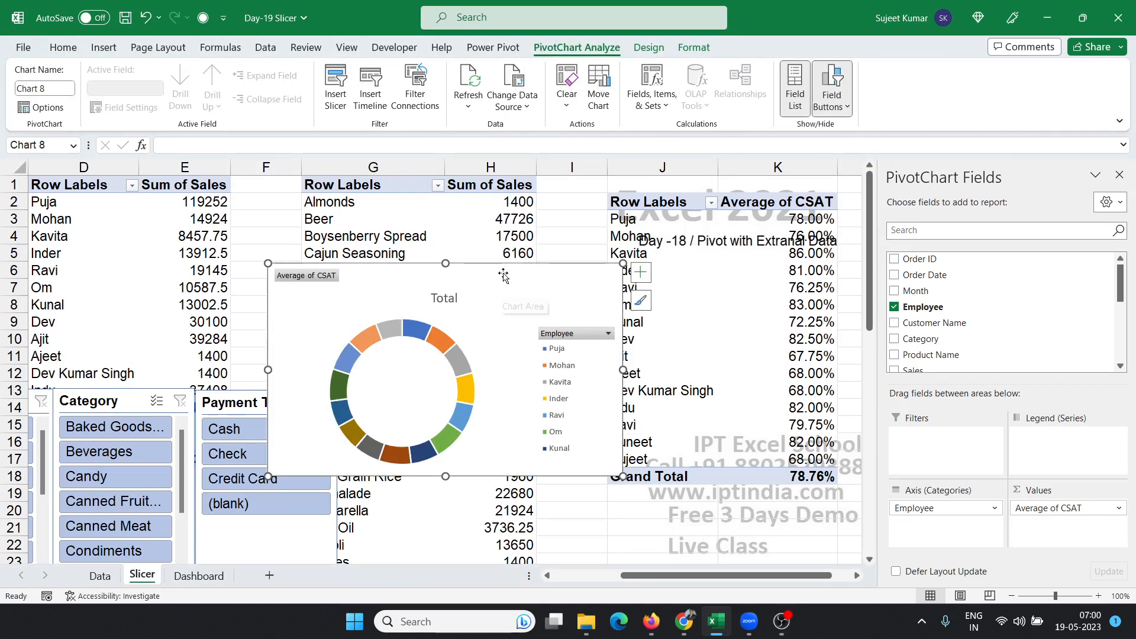
Step: Apply the last gallery chart style, with percentage labels on the ring segments, to the CSAT doughnut chart
left_click(649, 47)
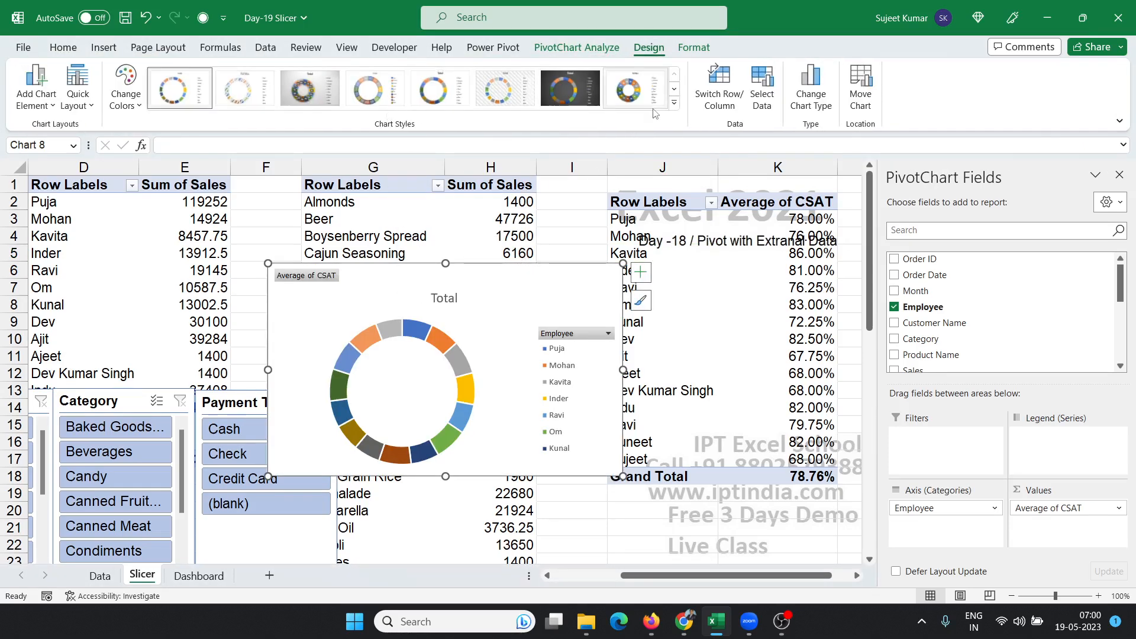
left_click(674, 103)
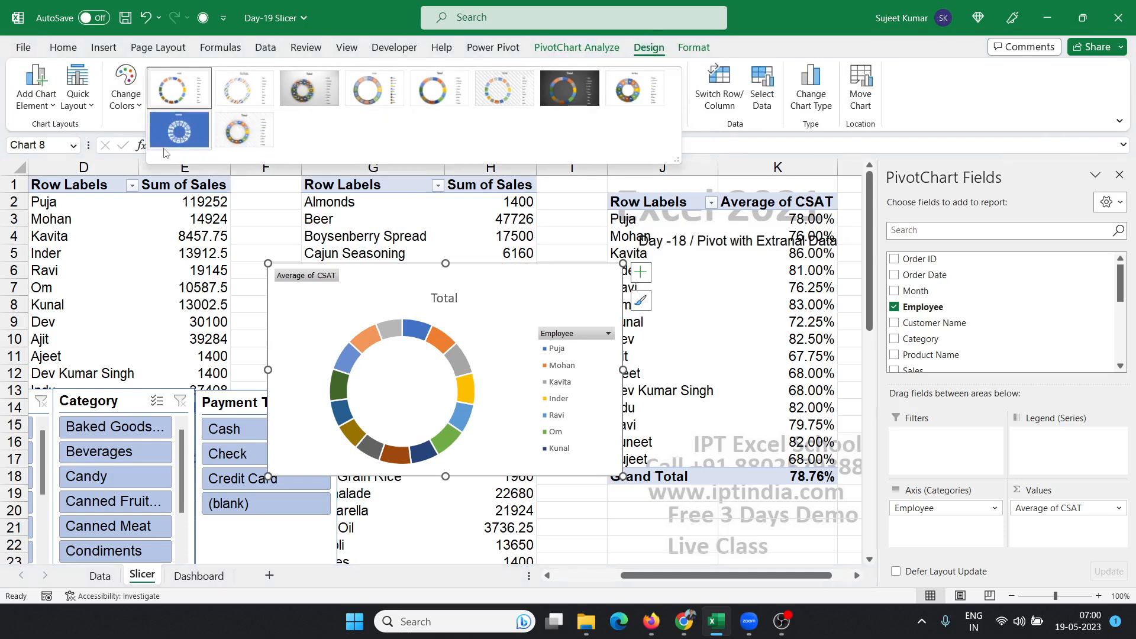
left_click(237, 132)
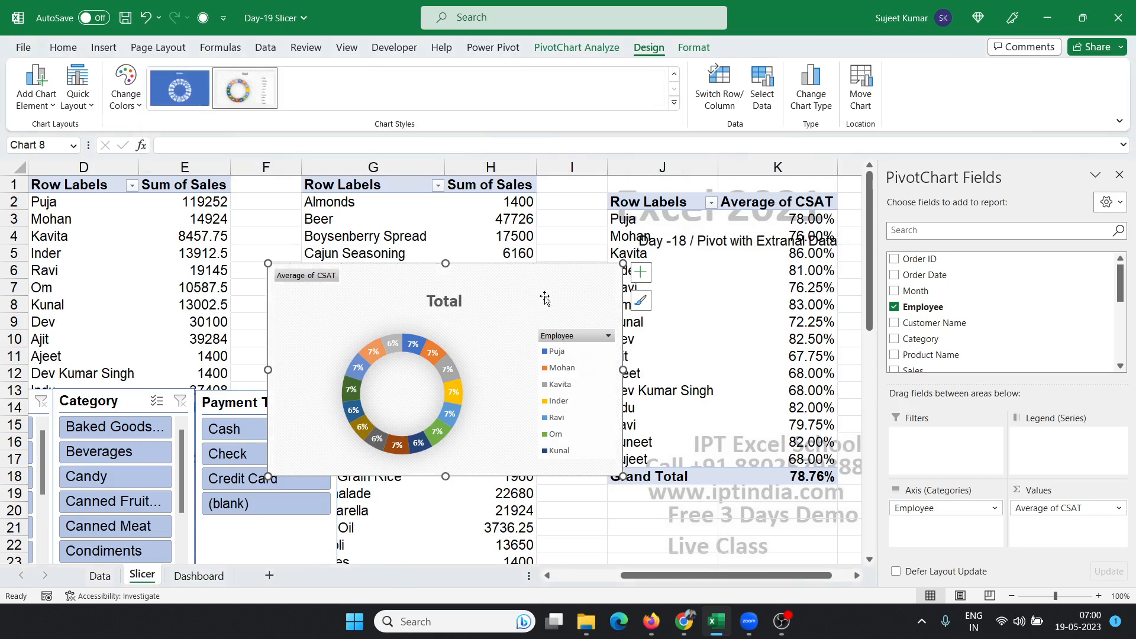
Step: Move the CSAT doughnut chart from the Slicer sheet to the Dashboard sheet at cell F14
key("ctrl+x")
left_click(199, 575)
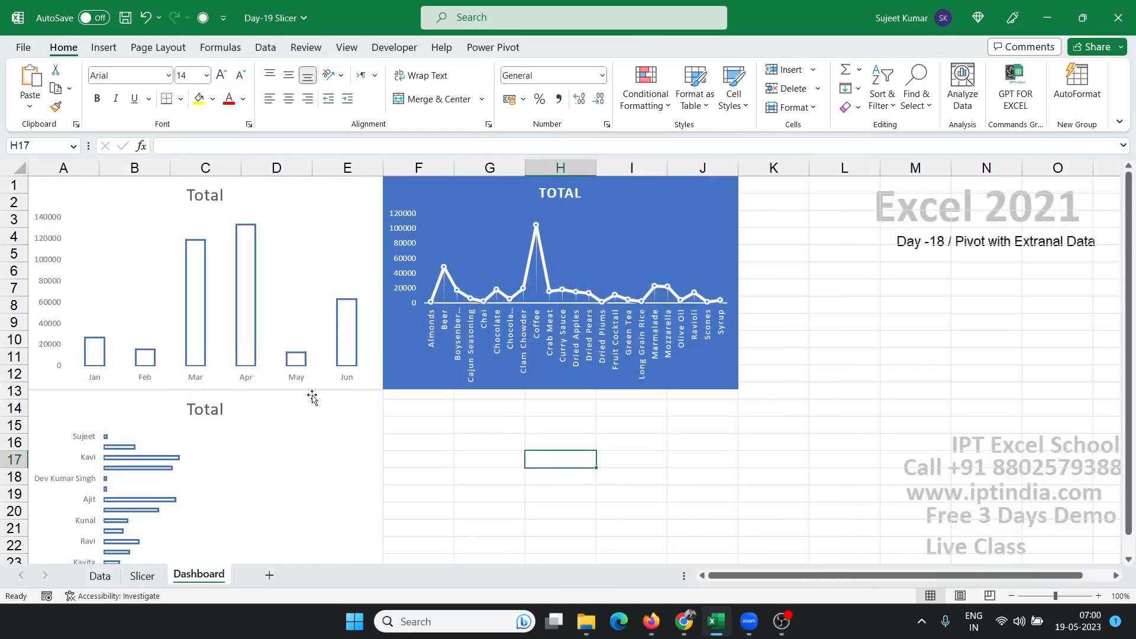
left_click(397, 404)
key("ctrl+v")
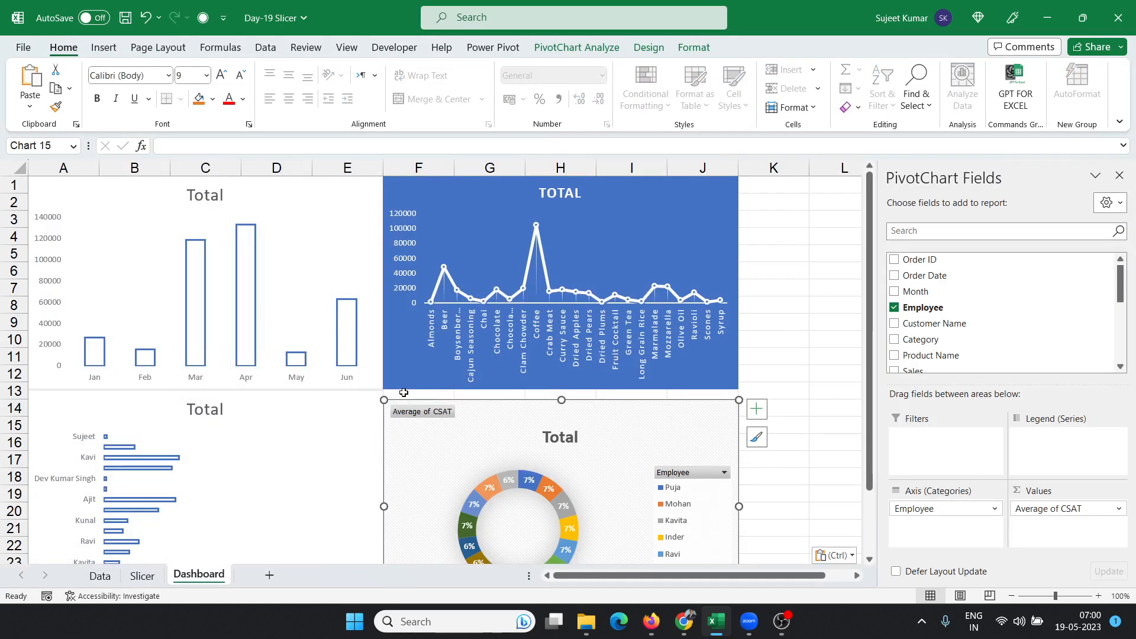
Step: Hide all field buttons on the doughnut chart, align it directly beneath the line chart and delete its legend
right_click(408, 411)
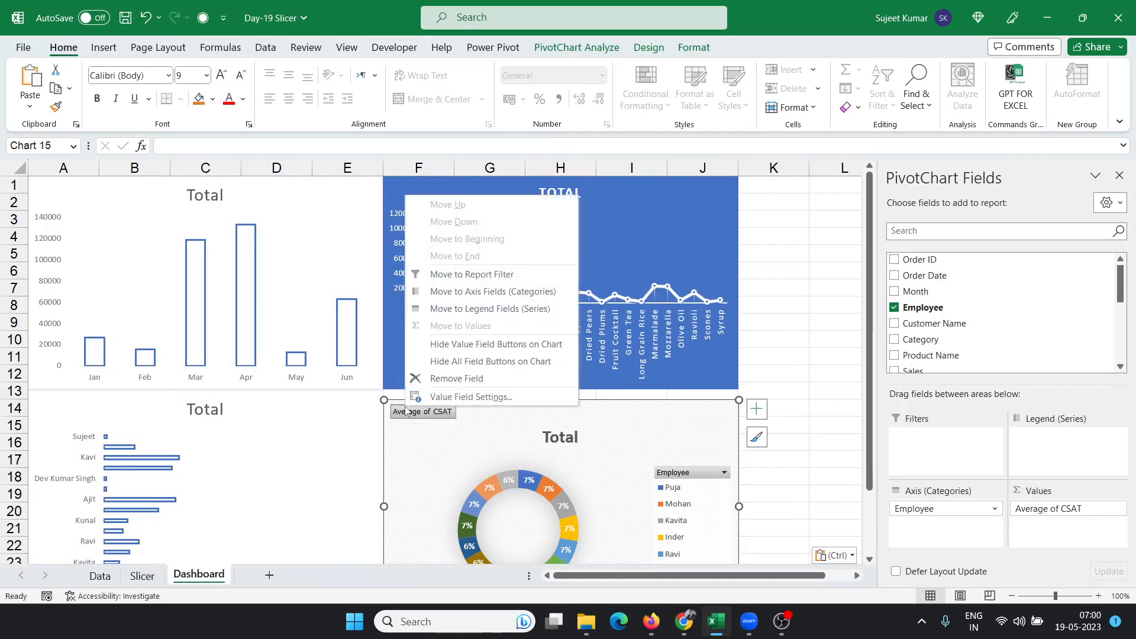
left_click(455, 361)
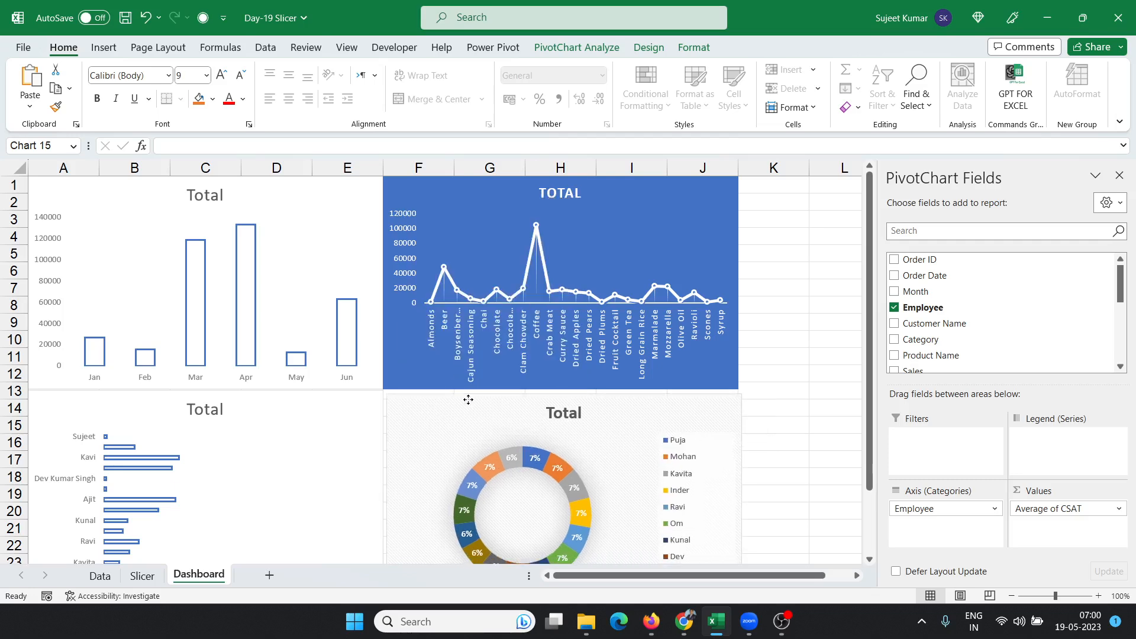
left_click(468, 400)
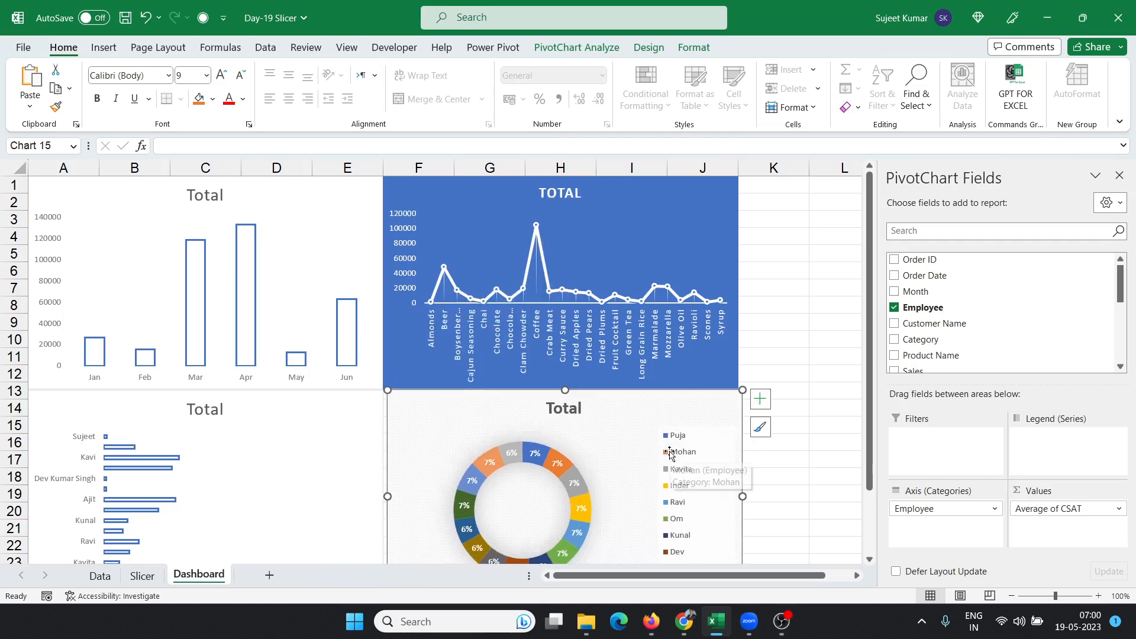
scroll(671, 453, "down", 1)
left_click(662, 430)
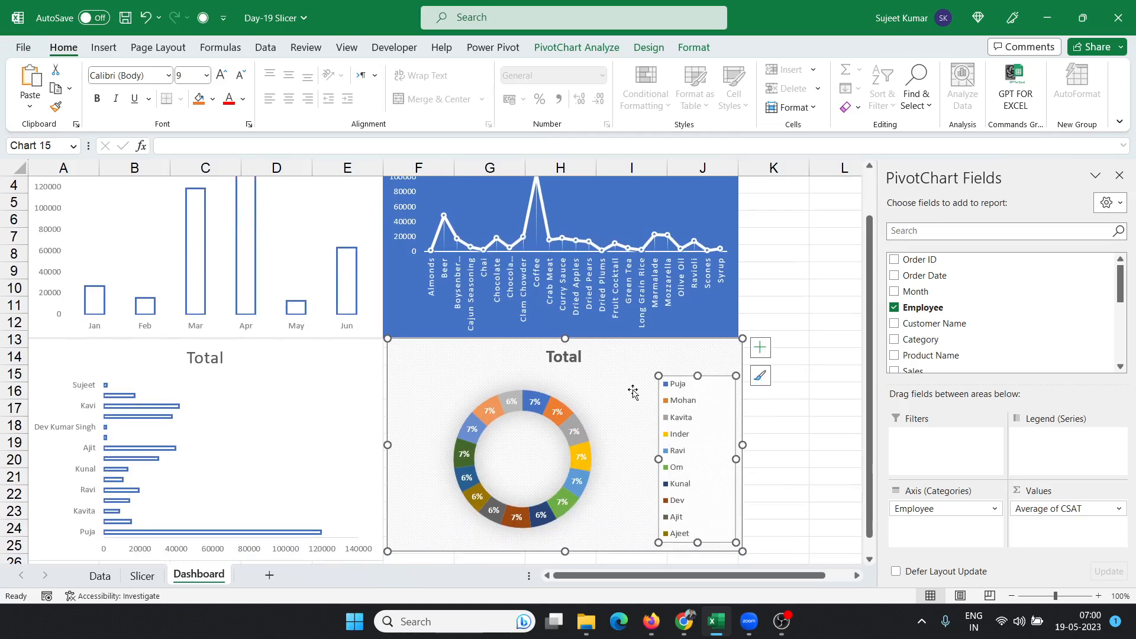
key("Delete")
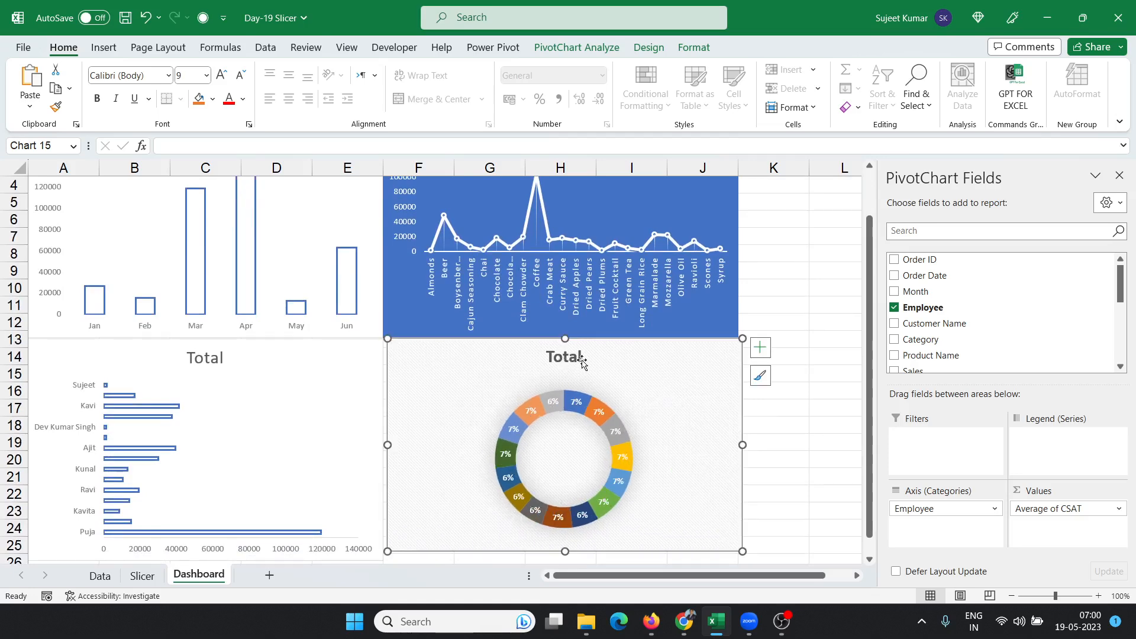
Step: Add the category name to the doughnut chart's data labels alongside the percentage
left_click(763, 351)
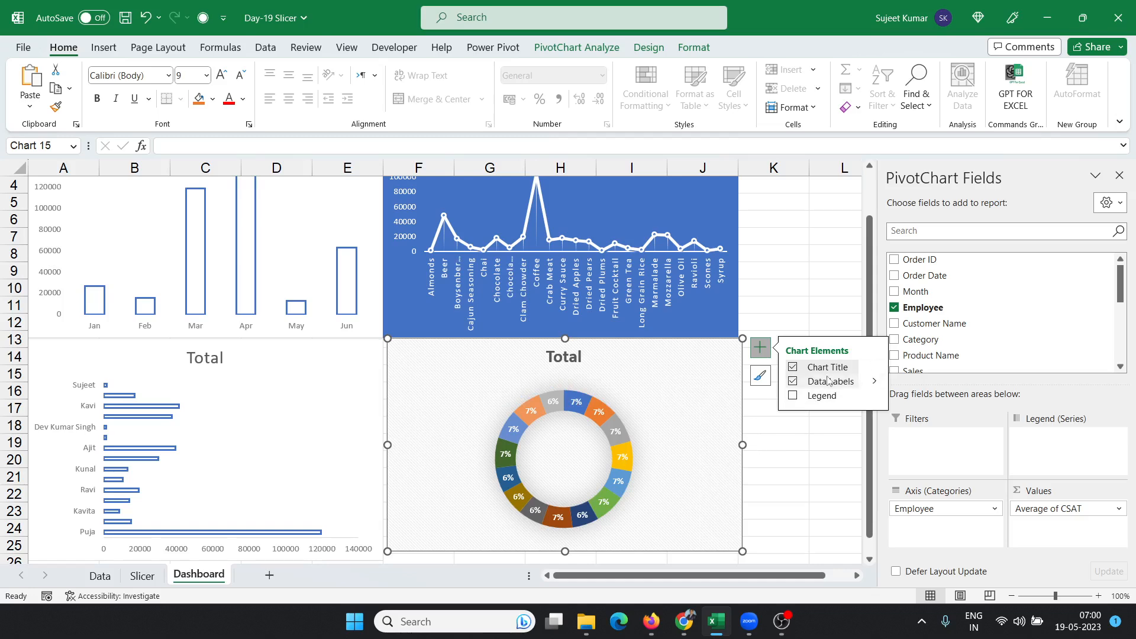
left_click(874, 382)
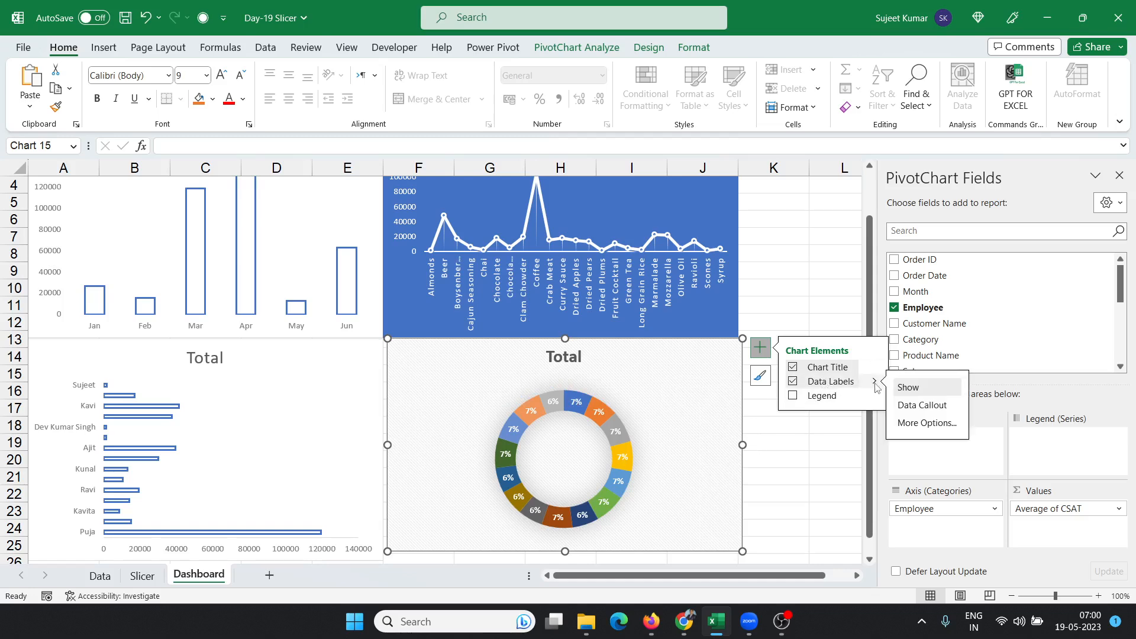
left_click(903, 423)
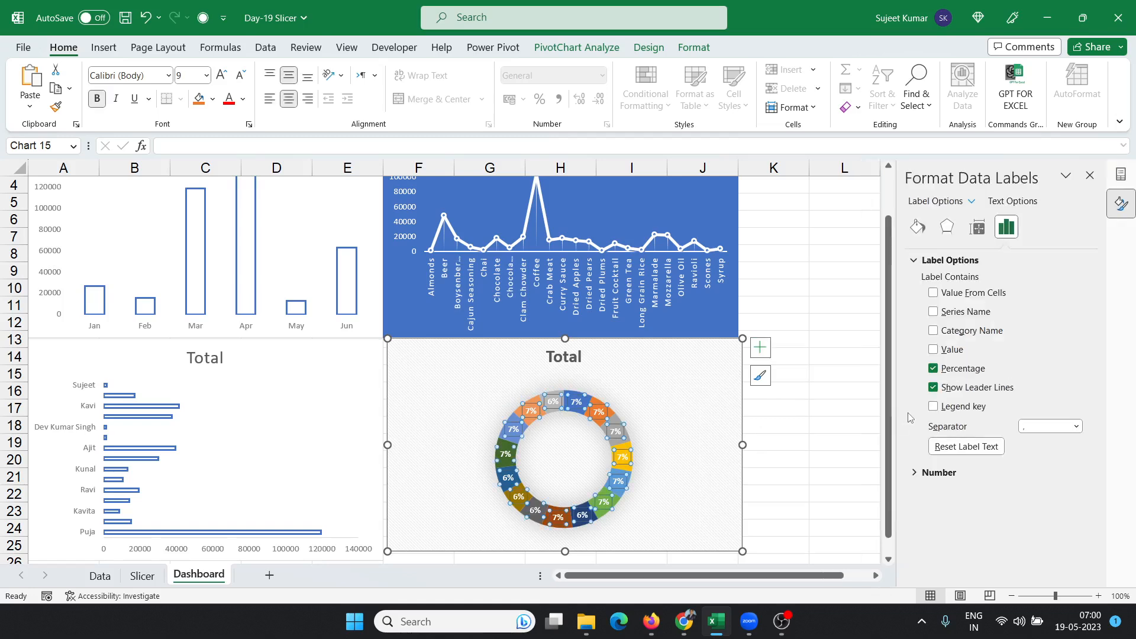
left_click(935, 332)
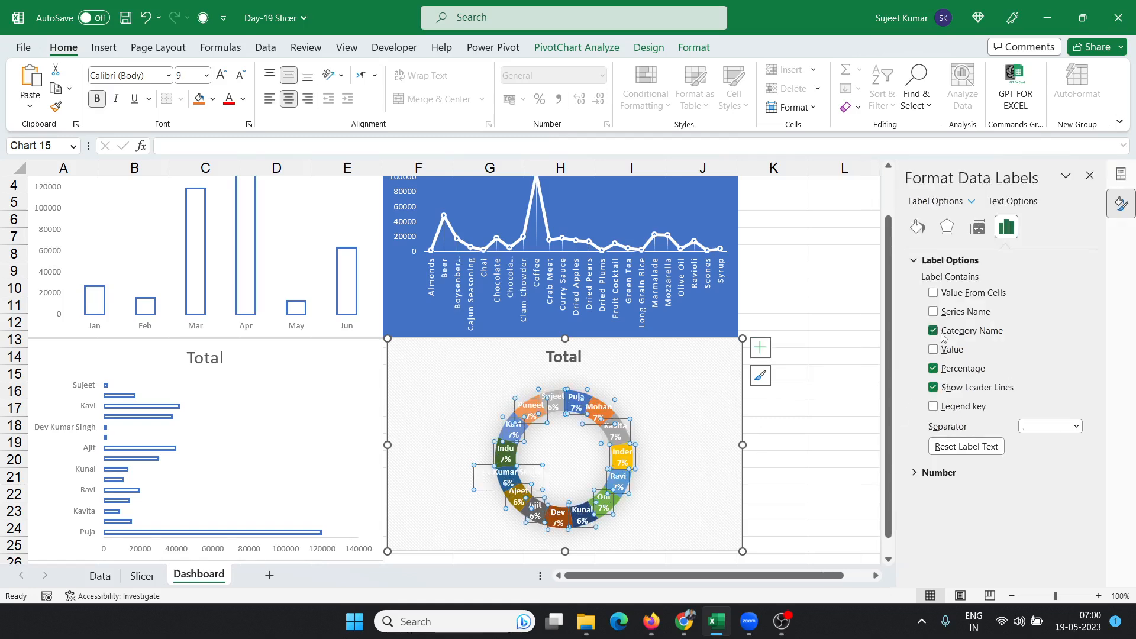
left_click(809, 407)
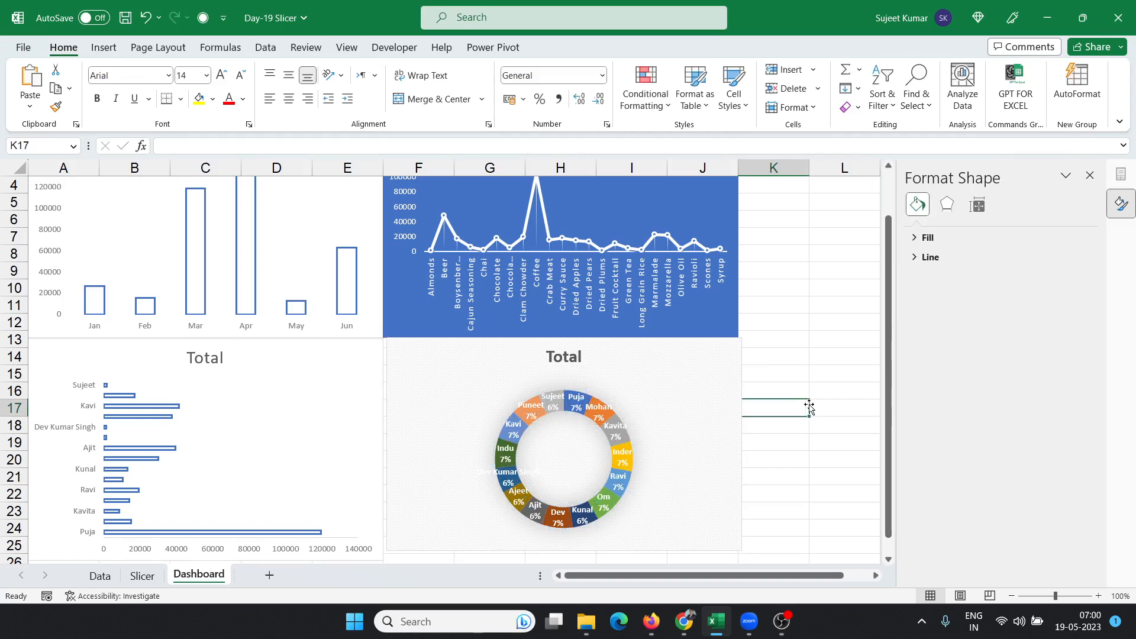
Step: Set the font colour of the doughnut chart's data labels to black
left_click(631, 455)
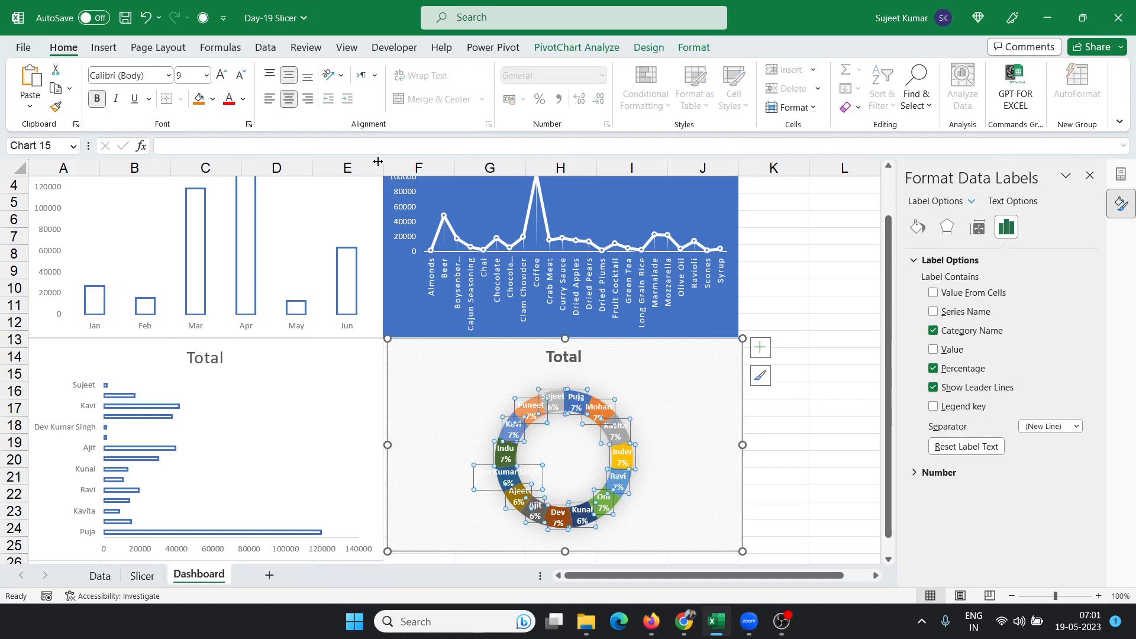
left_click(227, 100)
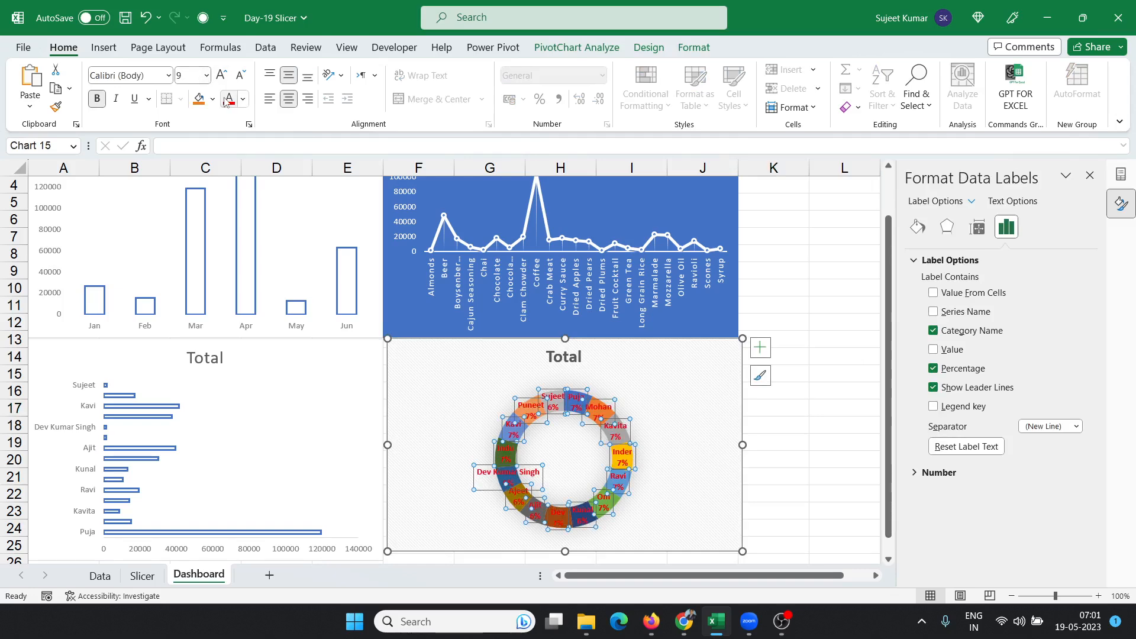
left_click(244, 99)
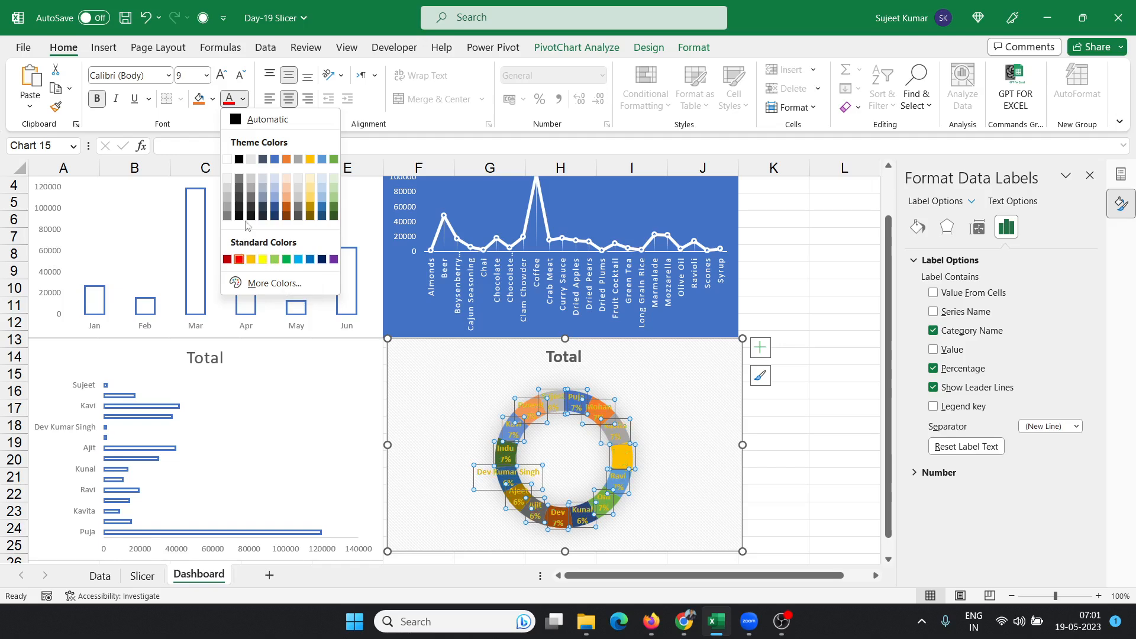
left_click(239, 160)
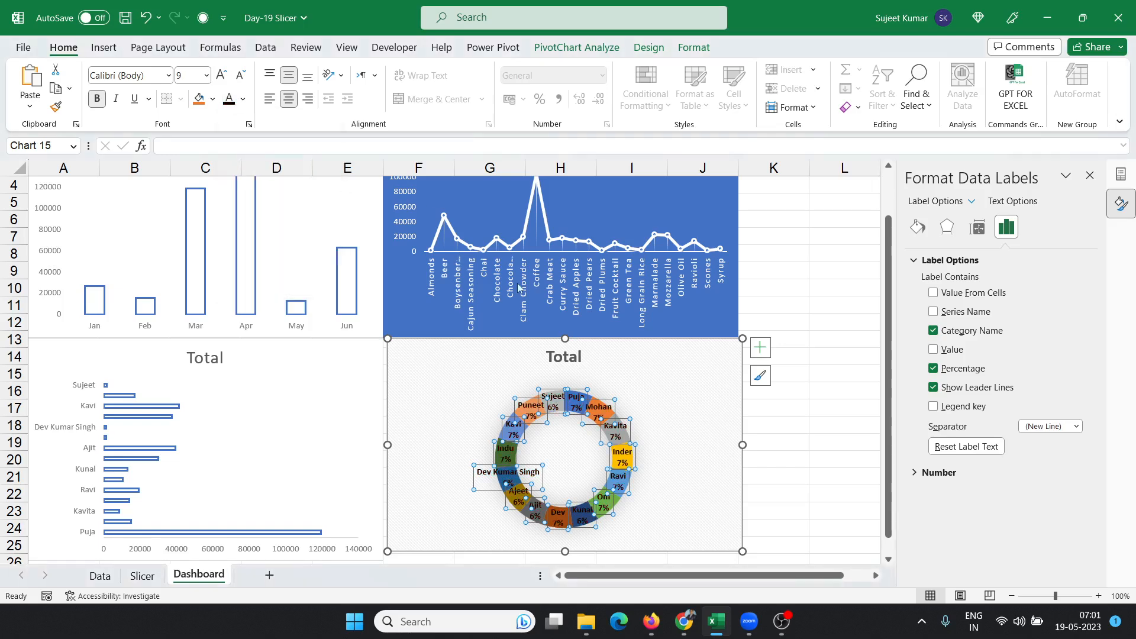
left_click(642, 358)
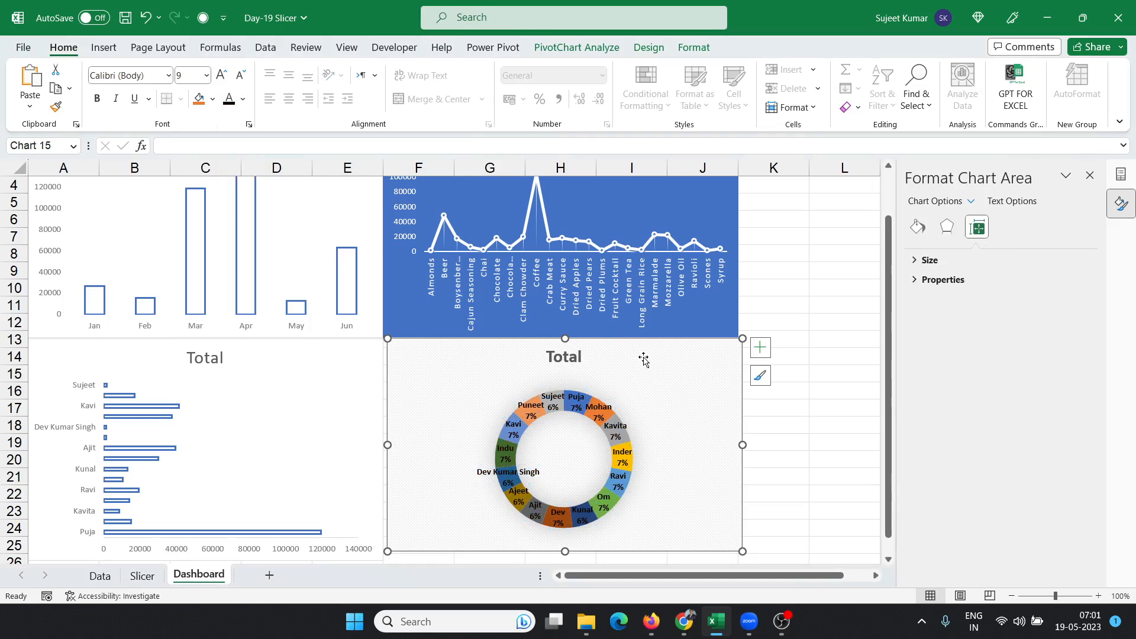
left_click(828, 439)
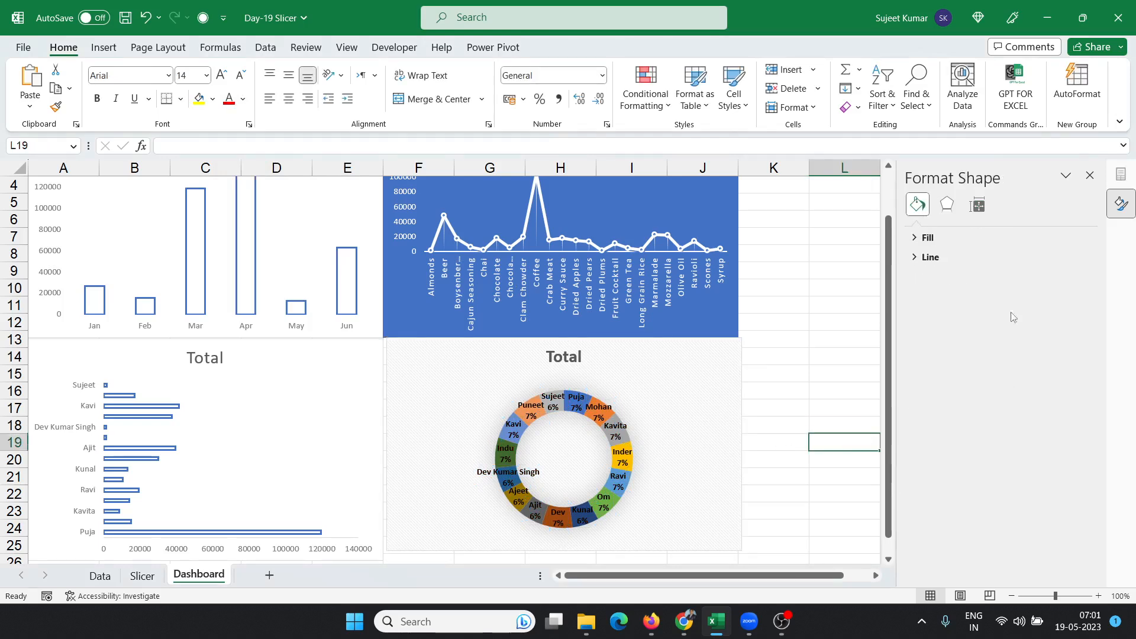
left_click(1089, 175)
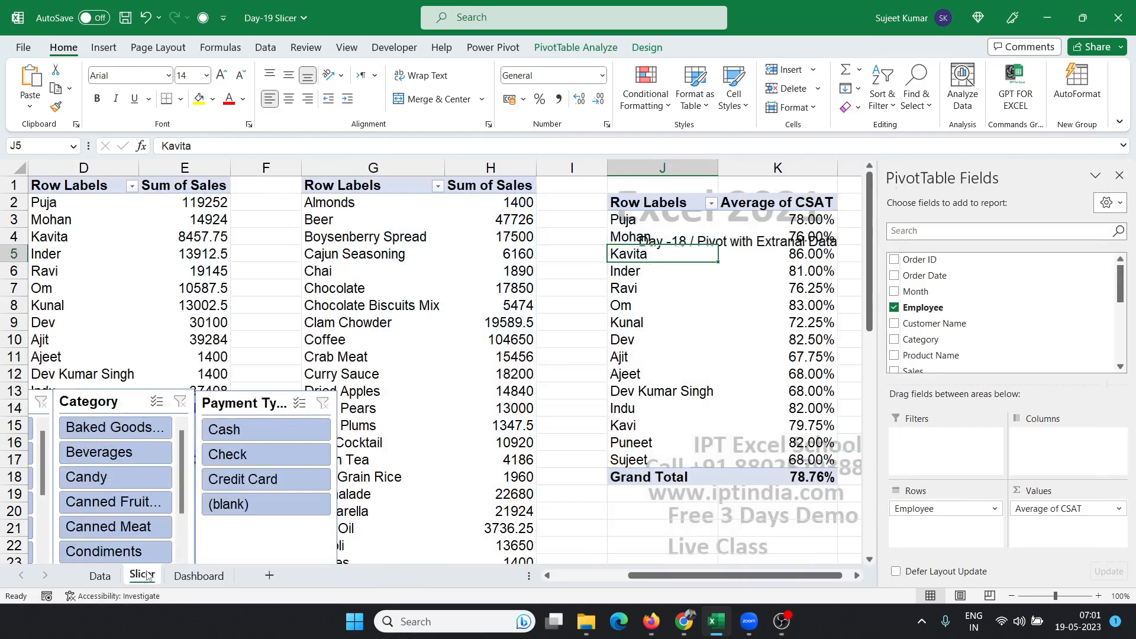
Step: Move the Employee, Customer Name, Category and Payment Type slicers from the Slicer sheet to the Dashboard sheet at cell K5
left_click(142, 575)
left_click(577, 575)
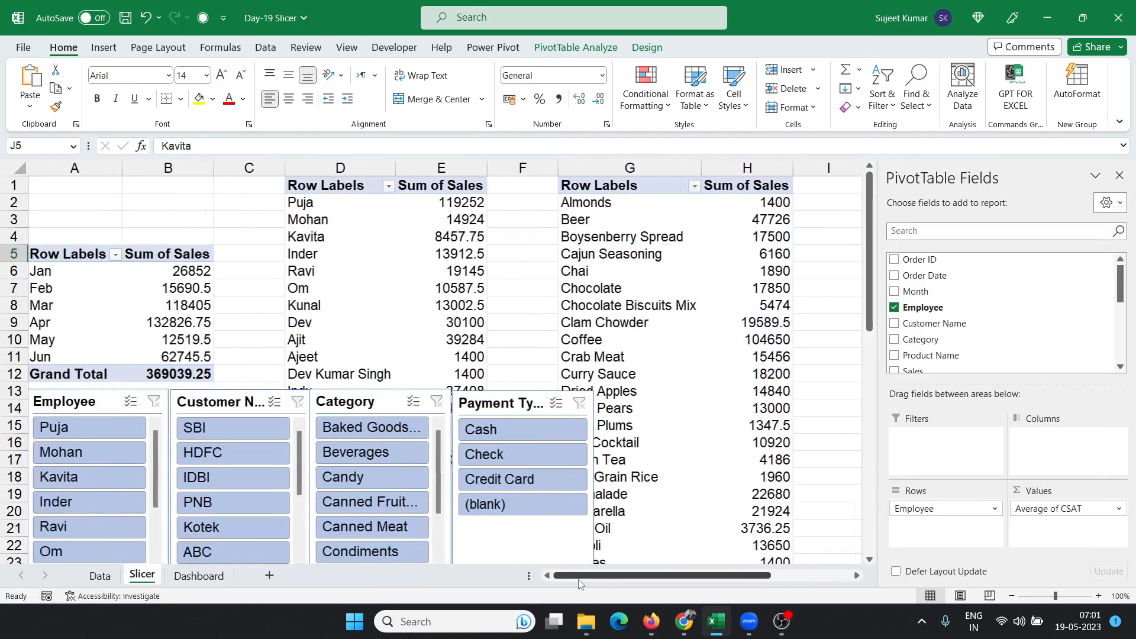
left_click(102, 403)
left_click(189, 402, "ctrl")
left_click(346, 402, "ctrl")
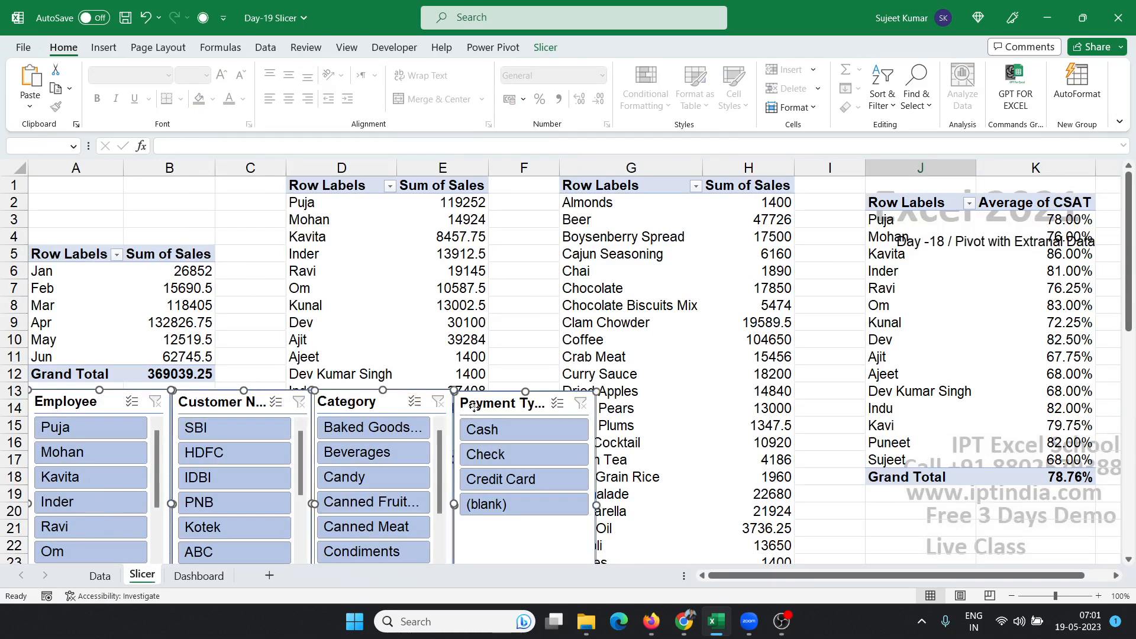
key("ctrl+x")
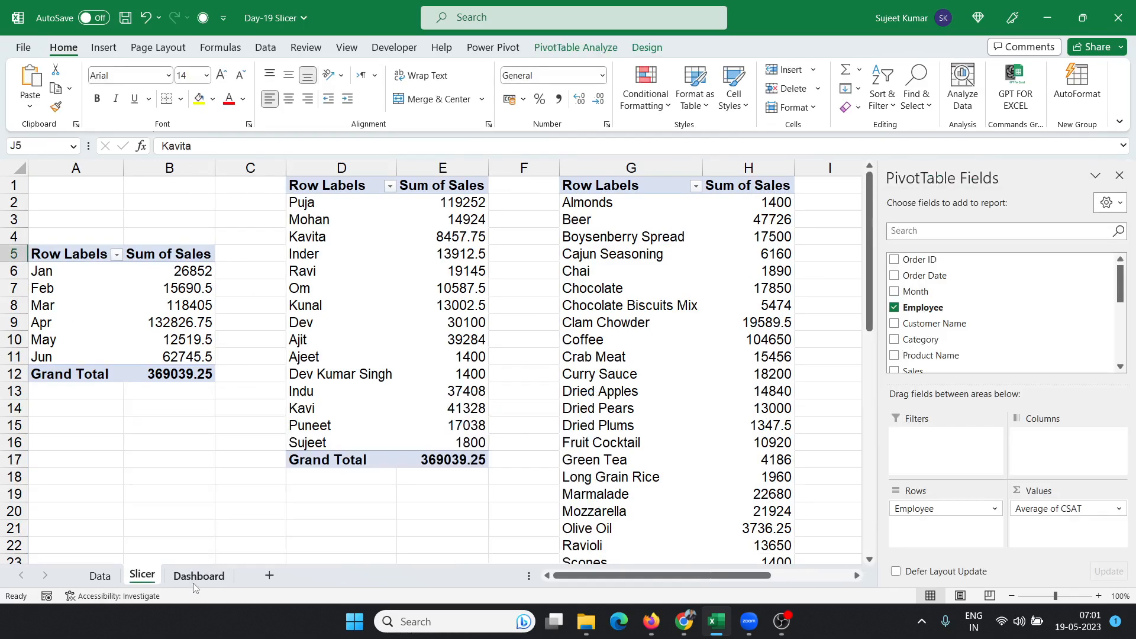
left_click(199, 576)
left_click(766, 201)
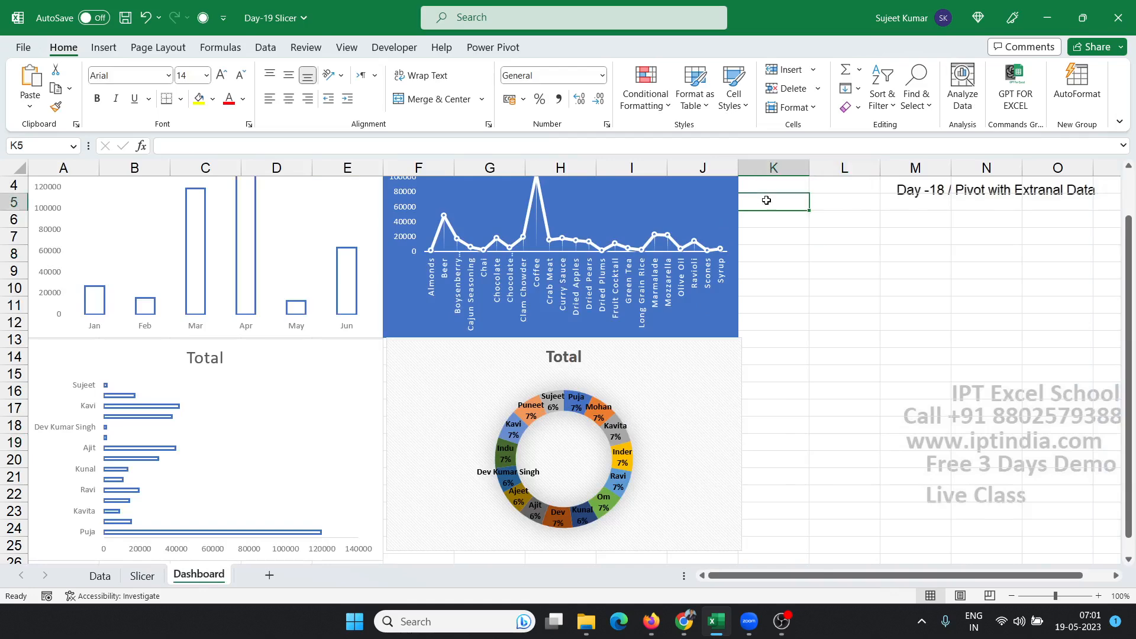
key("ctrl+v")
left_click_drag(766, 201, 772, 171)
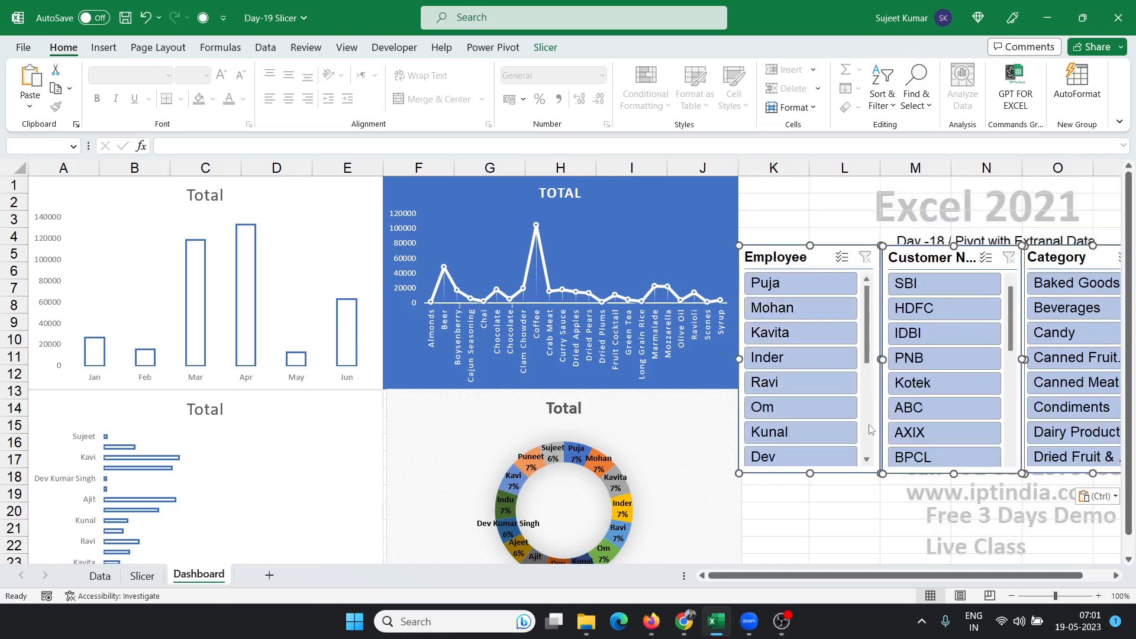
left_click(856, 548)
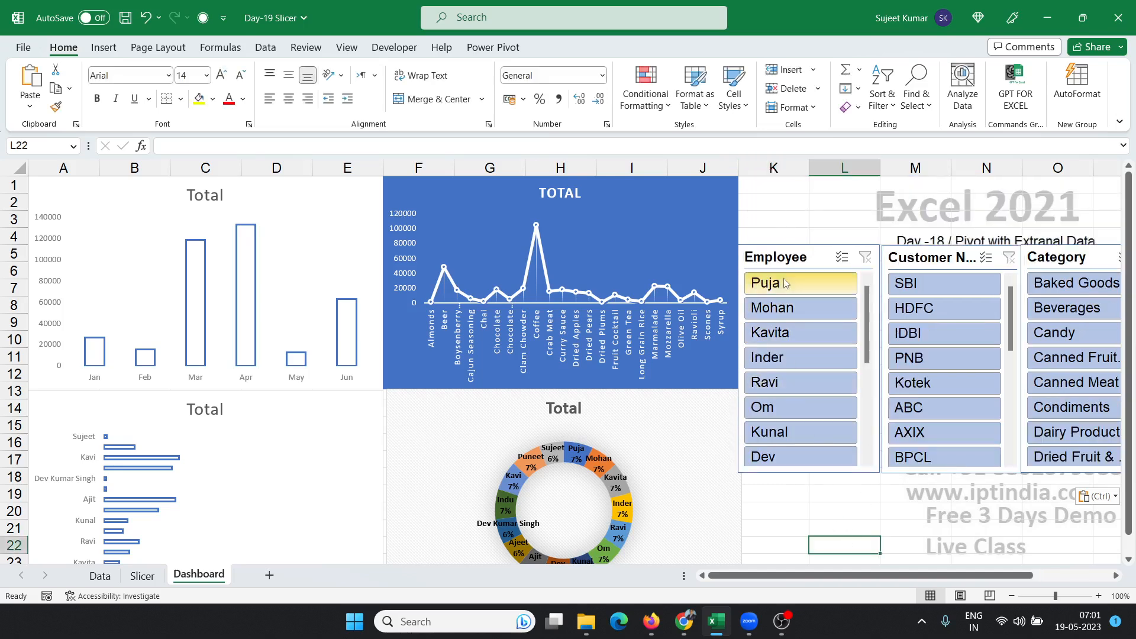
Step: Arrange the Employee slicer's buttons in 2 columns and place it beside the line chart, starting at cell K1
left_click_drag(784, 263, 788, 220)
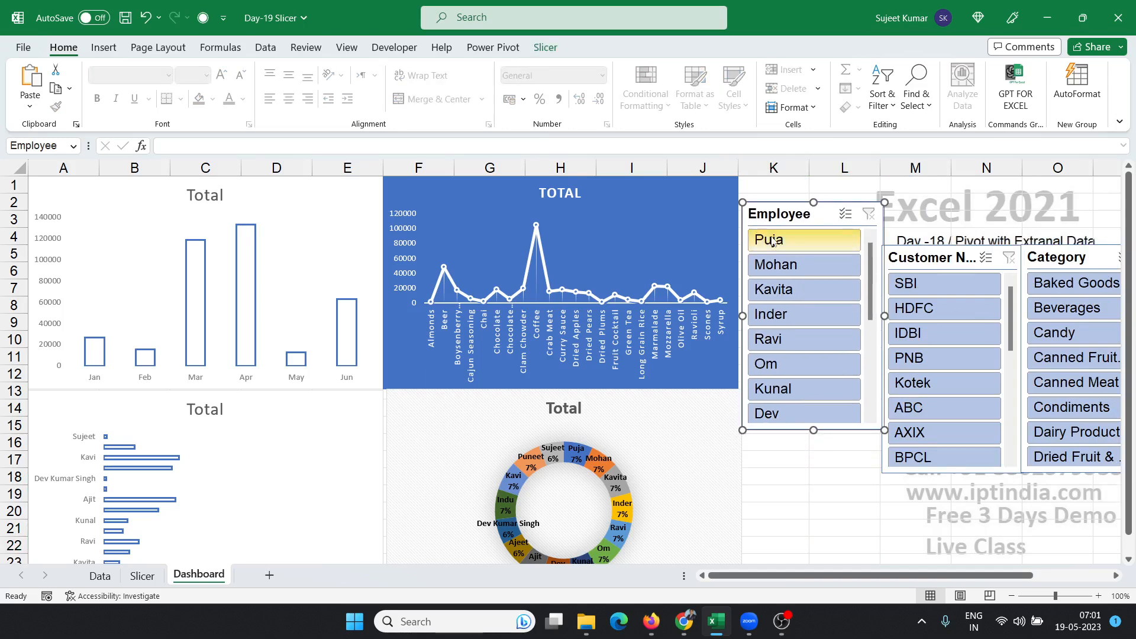
left_click_drag(784, 206, 853, 175)
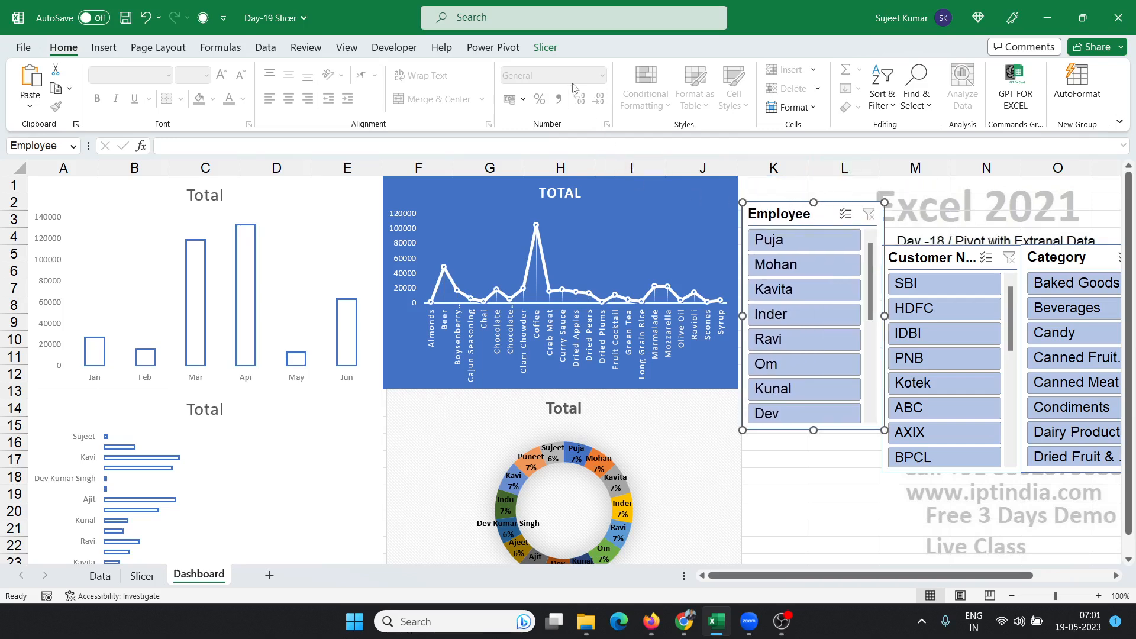
left_click(545, 47)
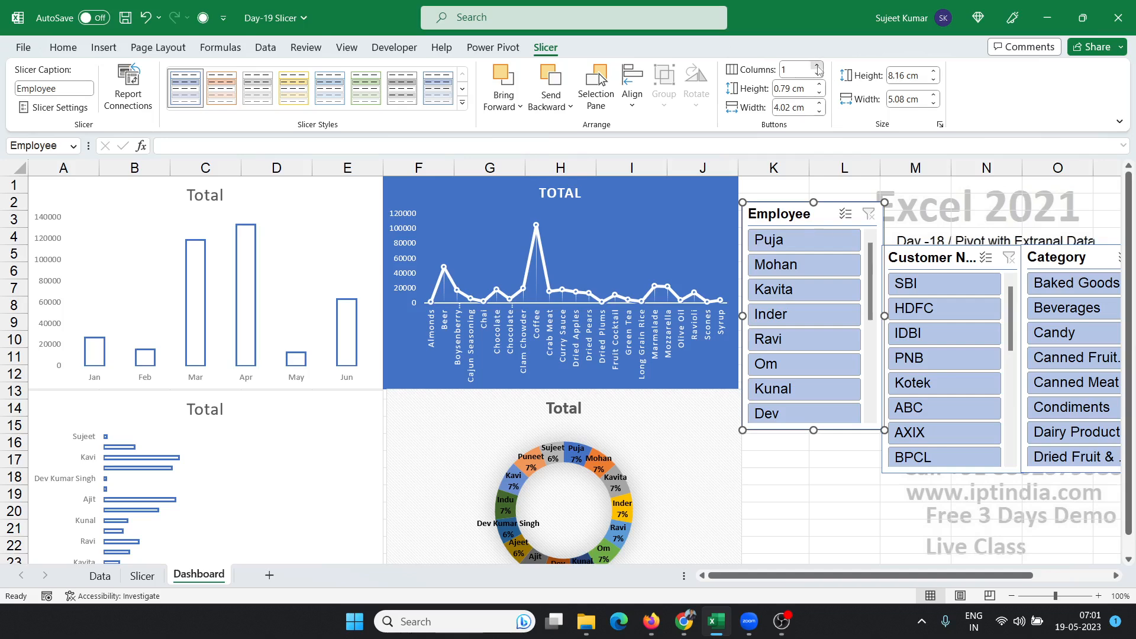
left_click(817, 67)
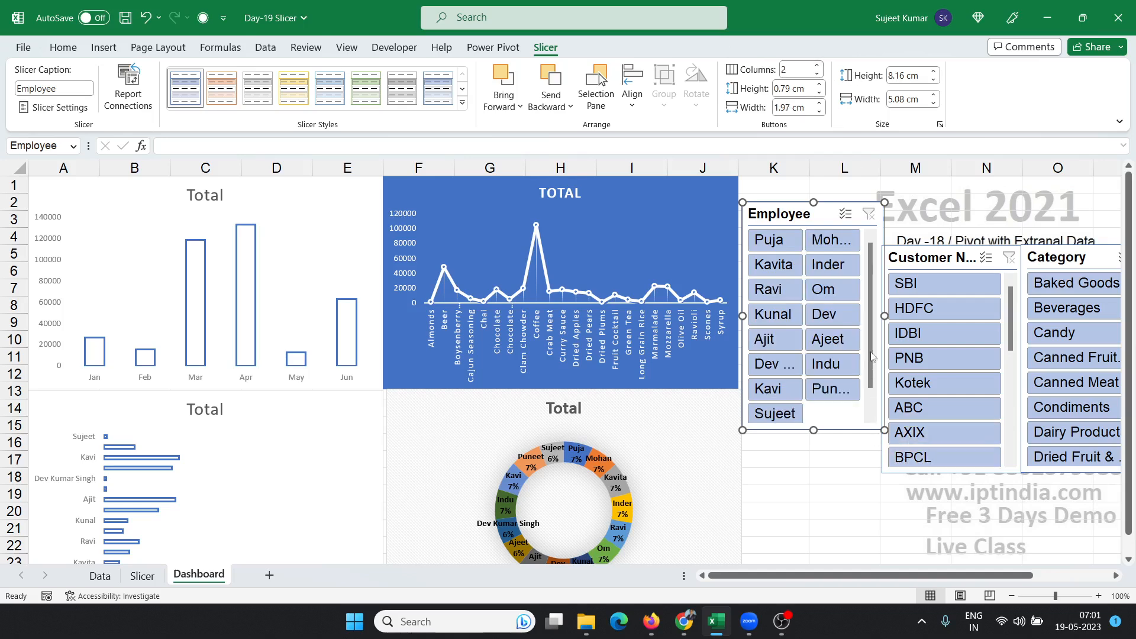
left_click_drag(795, 217, 794, 191)
Step: Place the Customer Name slicer below the Employee slicer with 2 button columns, and the Category slicer beside the Employee slicer
left_click_drag(947, 272, 805, 410)
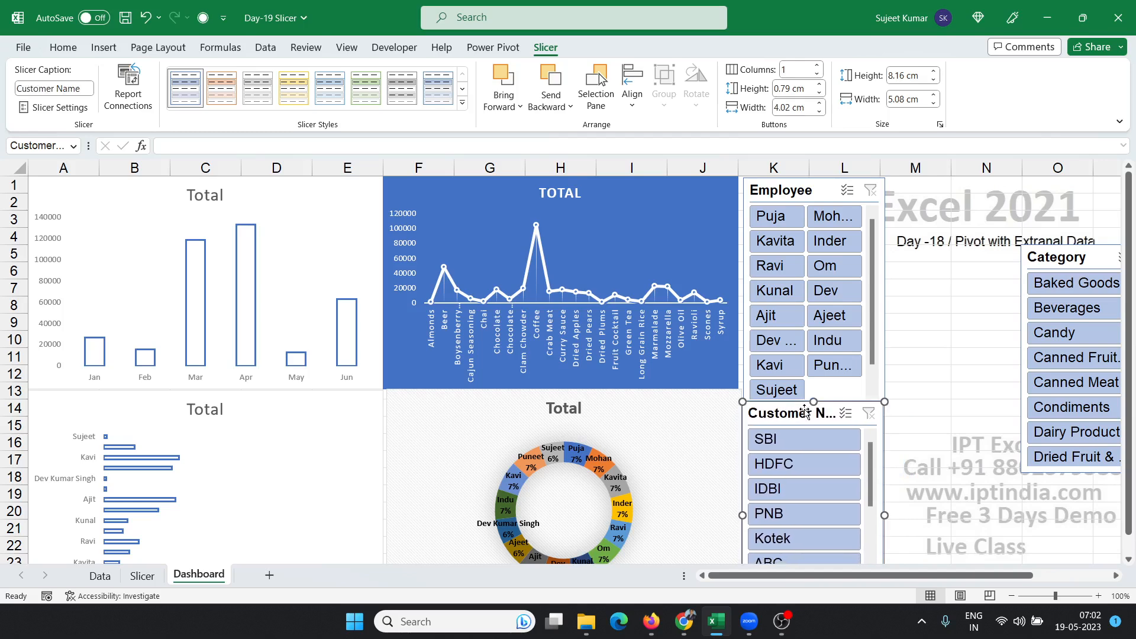
left_click(817, 66)
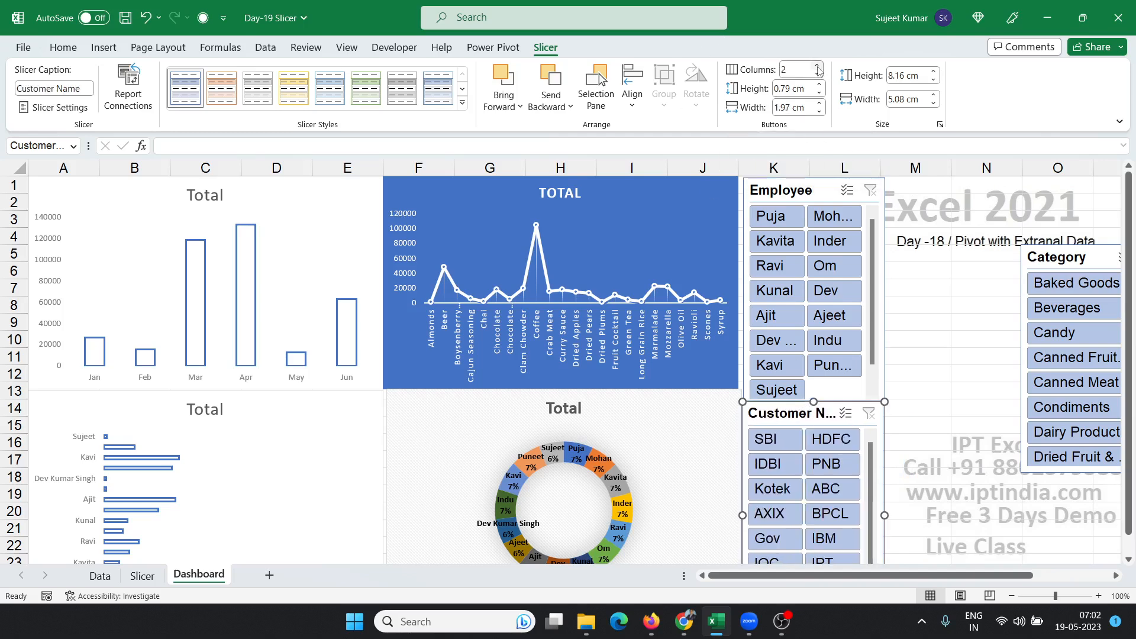
left_click_drag(1096, 255, 961, 190)
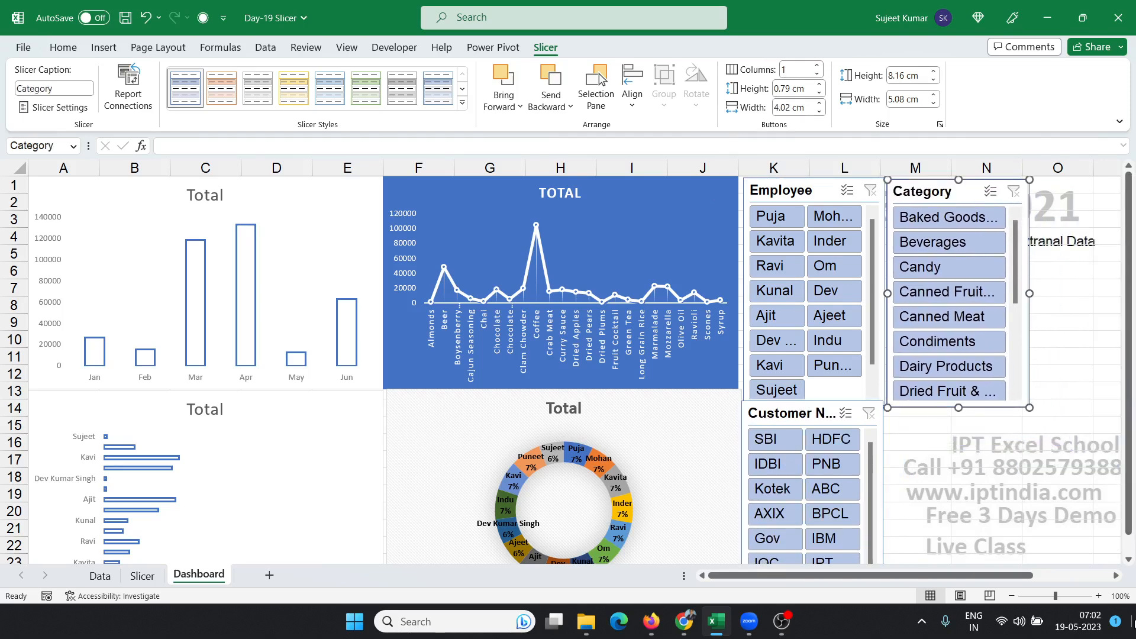
Step: Shorten the Payment Type slicer to about 4.7 cm high and place it below the Category slicer, bottom-aligned with the Customer Name slicer
left_click(1085, 579)
scroll(1060, 577, "left", 5)
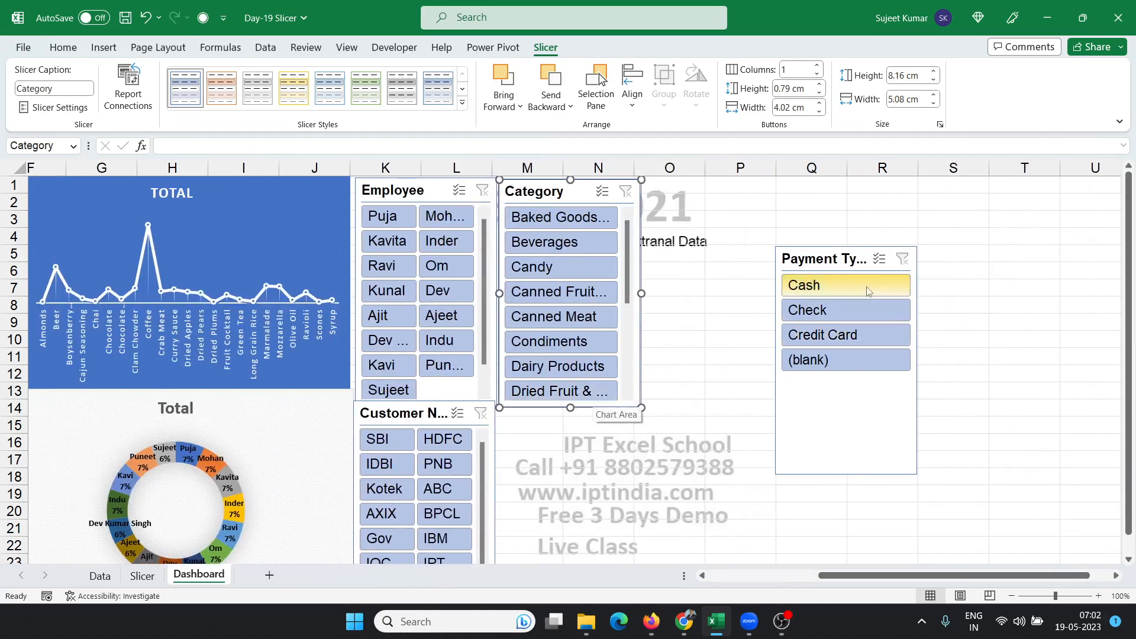
left_click(866, 446)
left_click_drag(847, 476, 848, 379)
left_click_drag(830, 271, 544, 458)
left_click(920, 375)
scroll(920, 375, "down", 2)
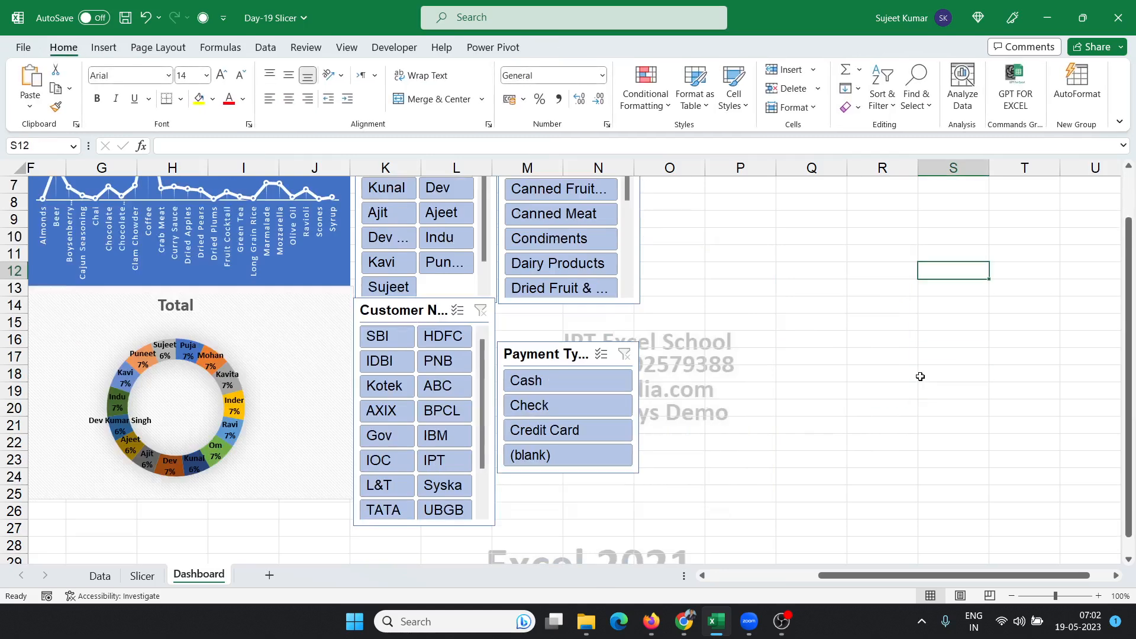
left_click(531, 350)
left_click_drag(531, 350, 532, 407)
Step: Lengthen the Category slicer to about 11.3 cm high so that it reaches down to the Payment Type slicer
left_click(542, 309)
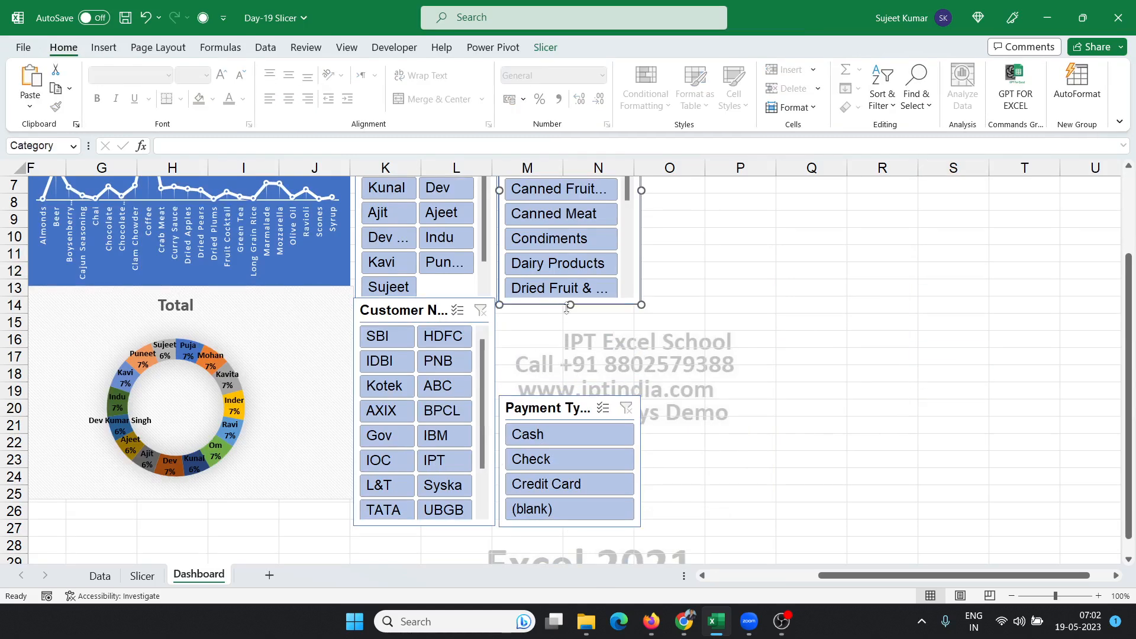
left_click_drag(570, 306, 571, 393)
left_click(789, 344)
scroll(788, 344, "up", 2)
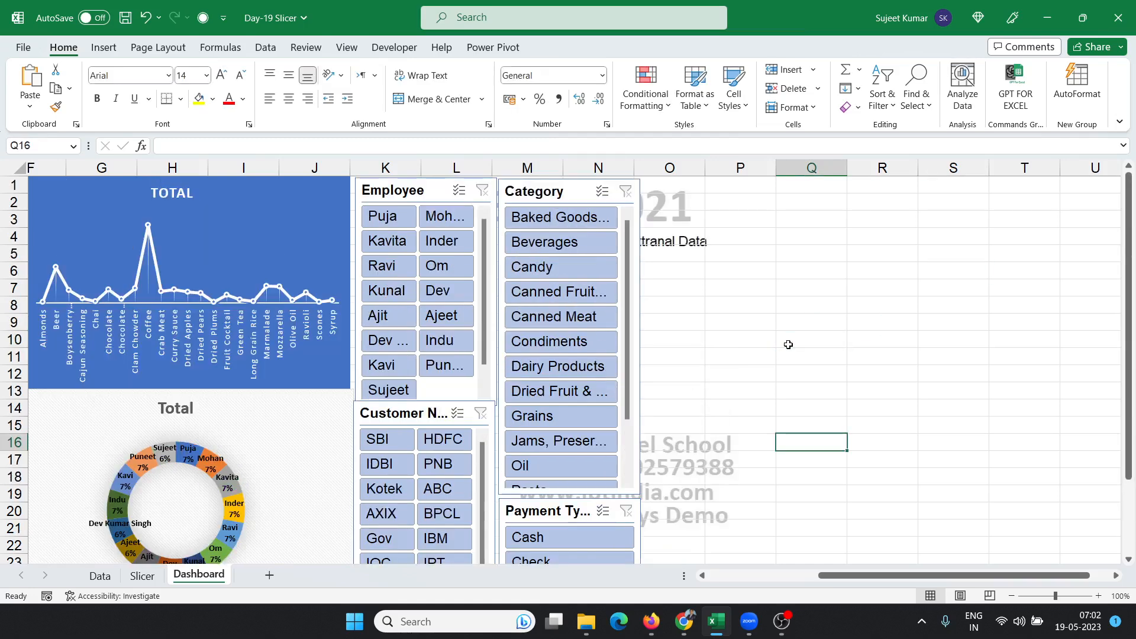
Step: Apply the dark green slicer style to the Employee, Category, Customer Name and Payment Type slicers
left_click(459, 183)
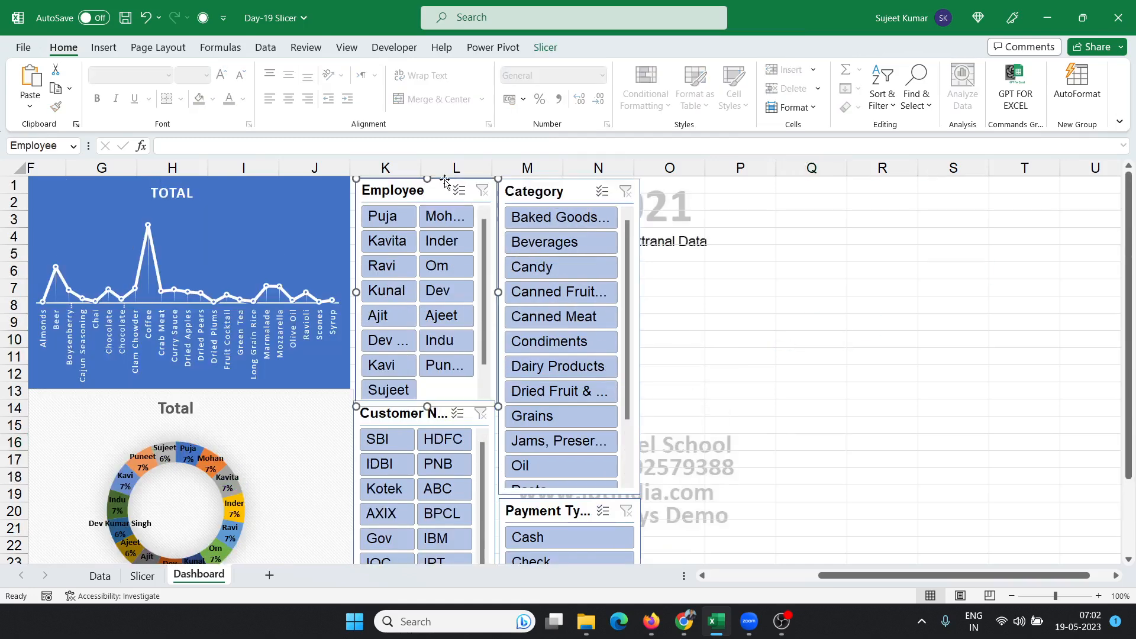
left_click(544, 47)
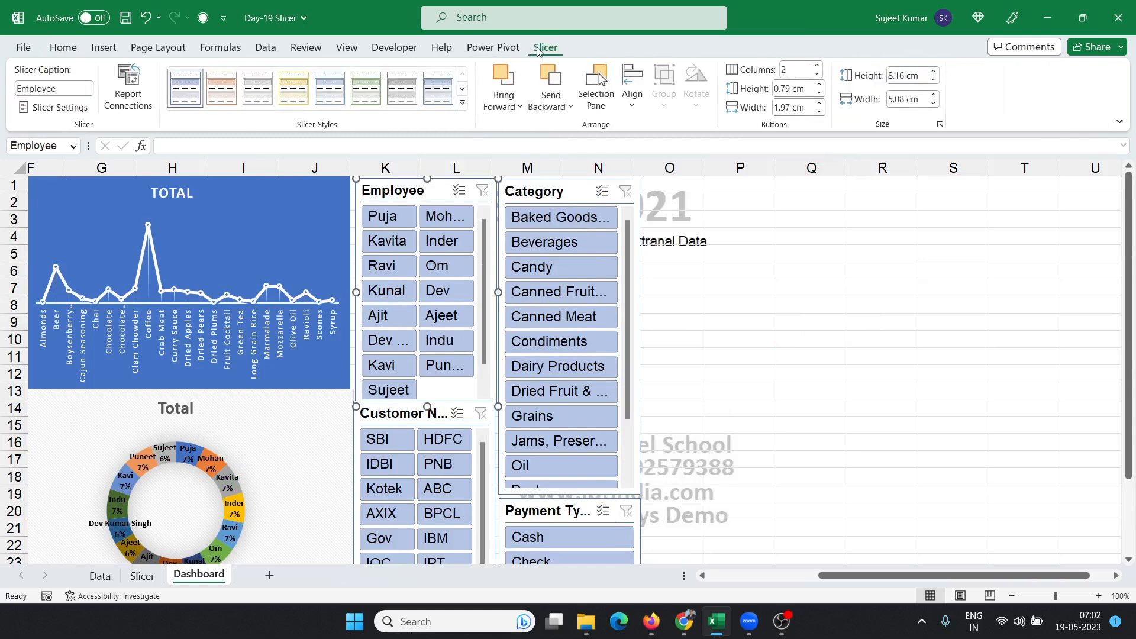
left_click(462, 105)
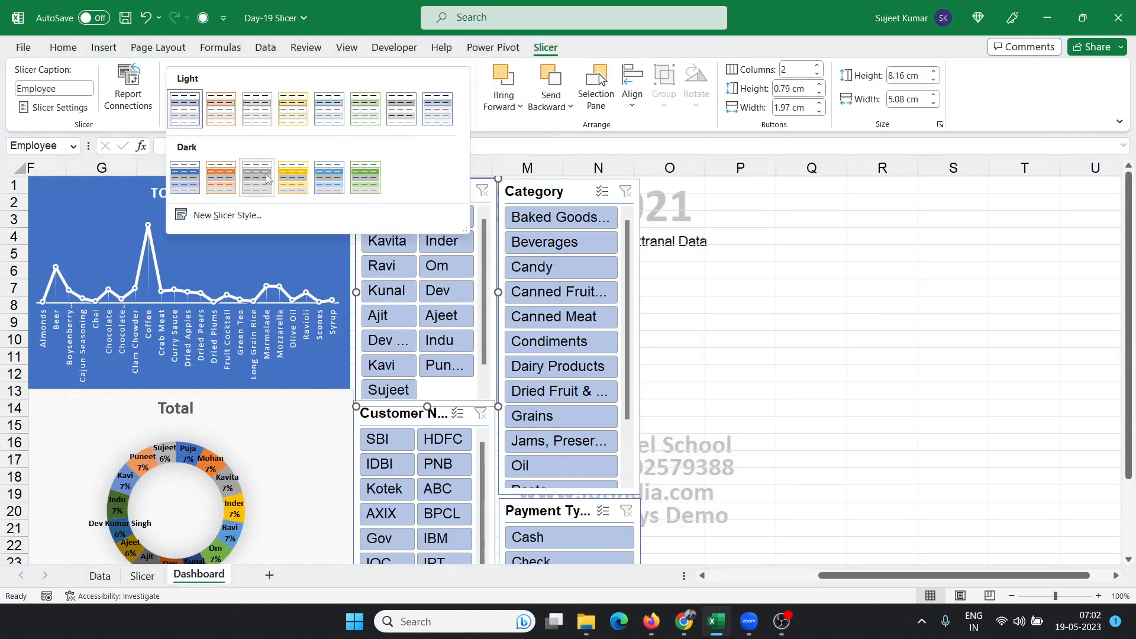
left_click(365, 177)
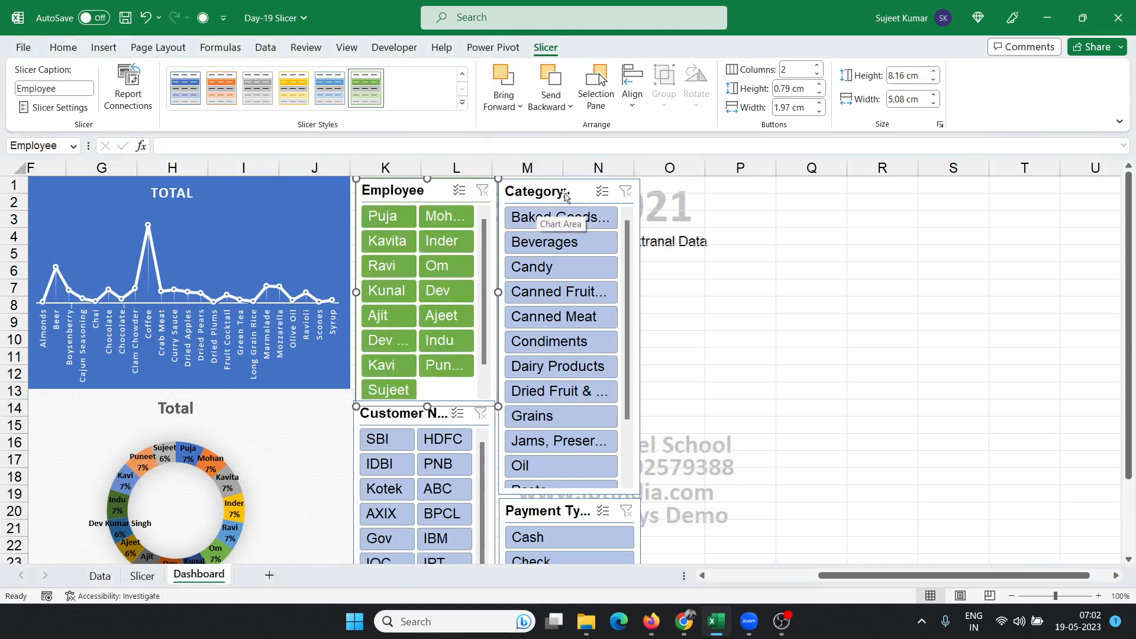
left_click(543, 216)
left_click(367, 89)
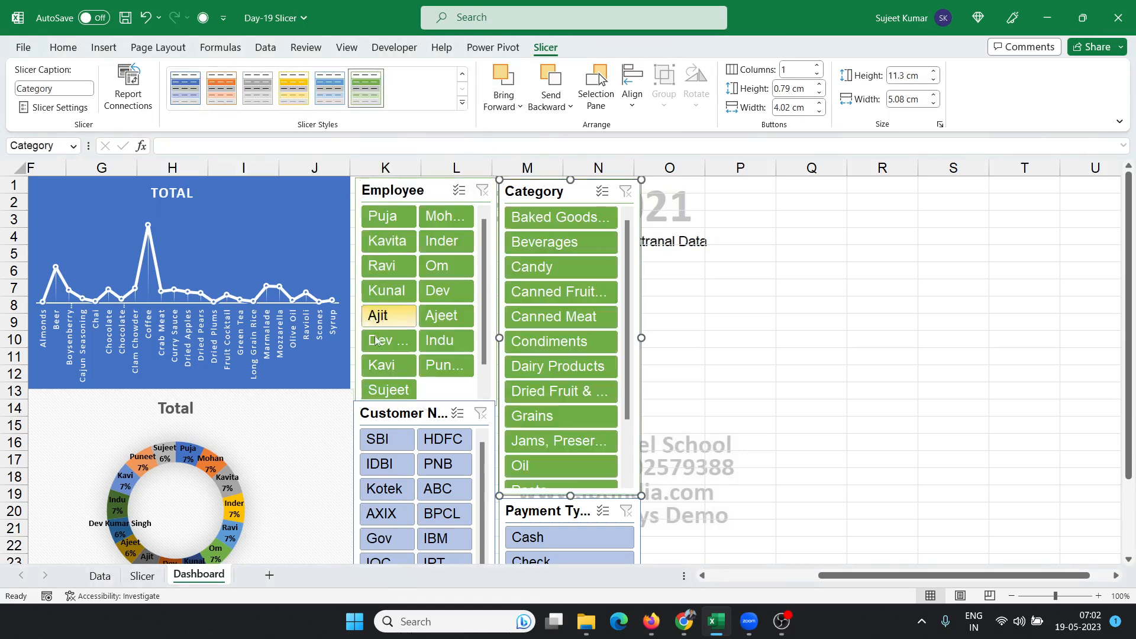
left_click(390, 413)
left_click(365, 88)
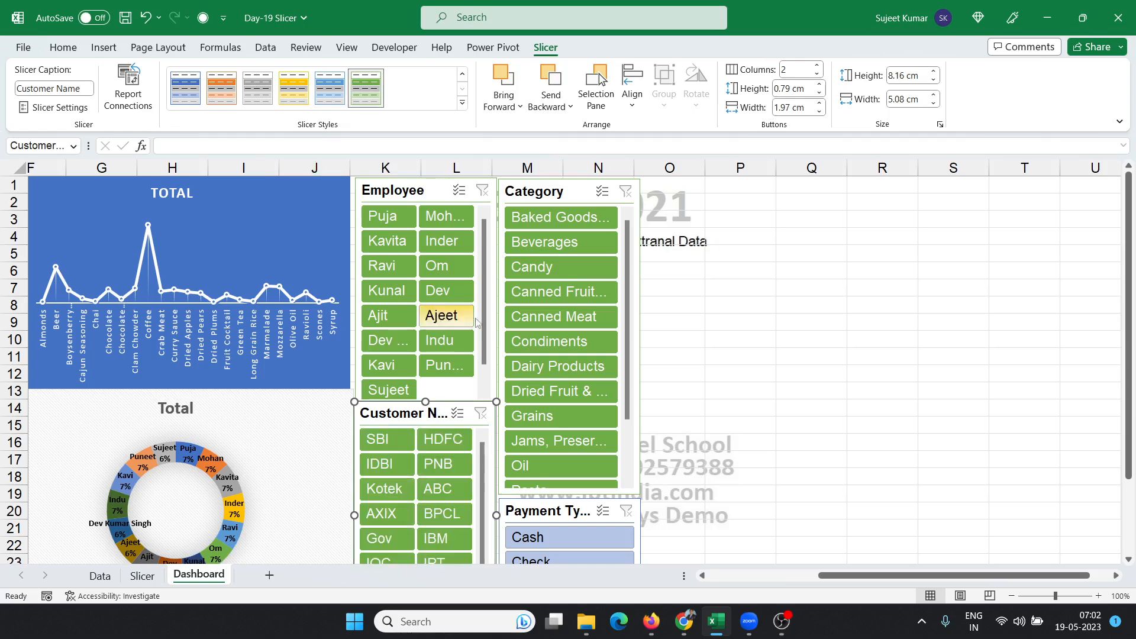
left_click(571, 516)
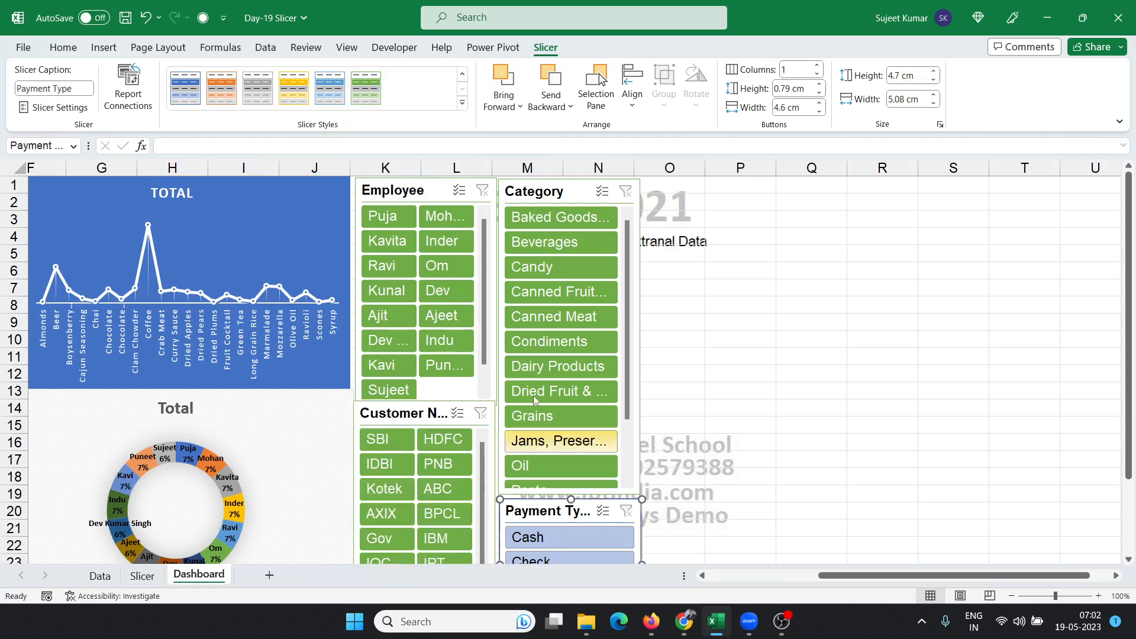
left_click(367, 88)
left_click(959, 355)
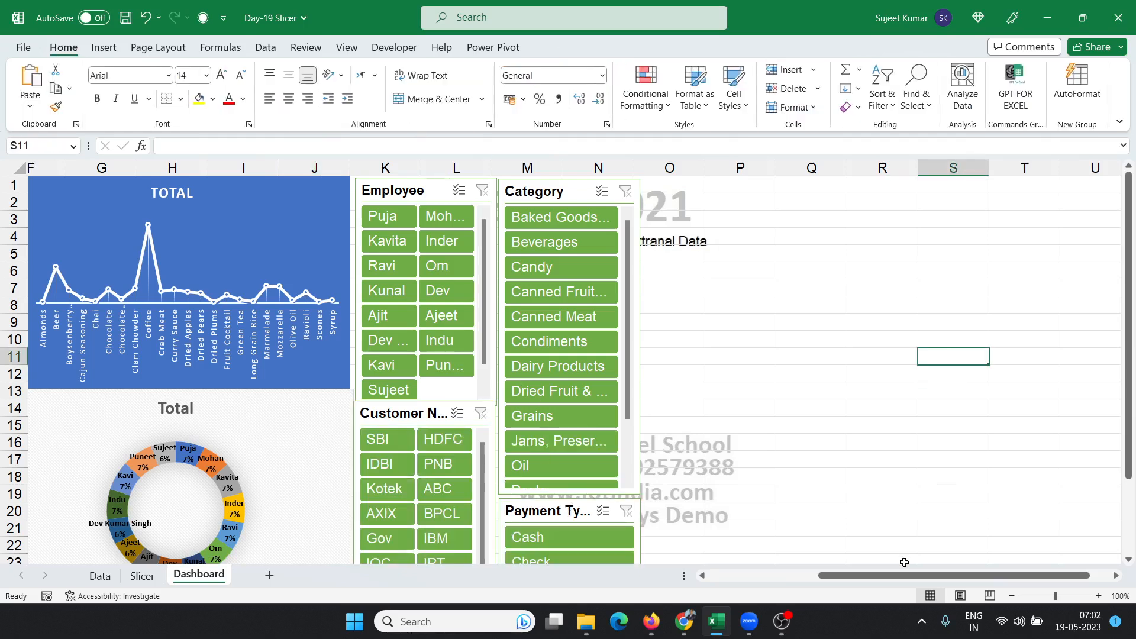
Step: Test the Employee slicer by filtering the dashboard charts to the first employee and clearing the filter
left_click_drag(905, 575, 681, 586)
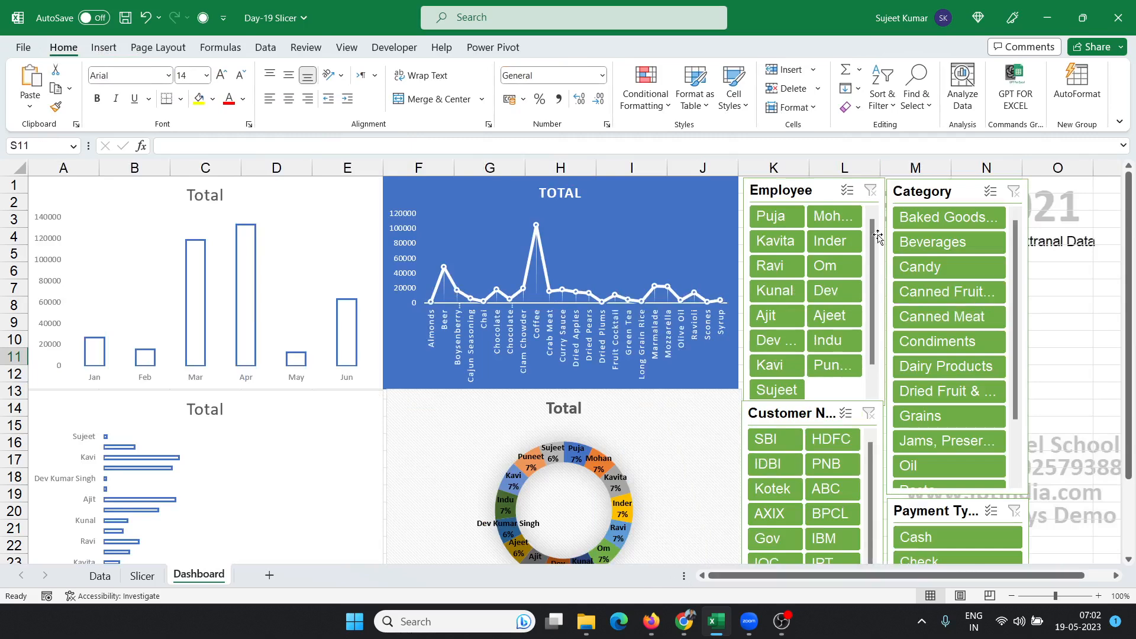
left_click(772, 227)
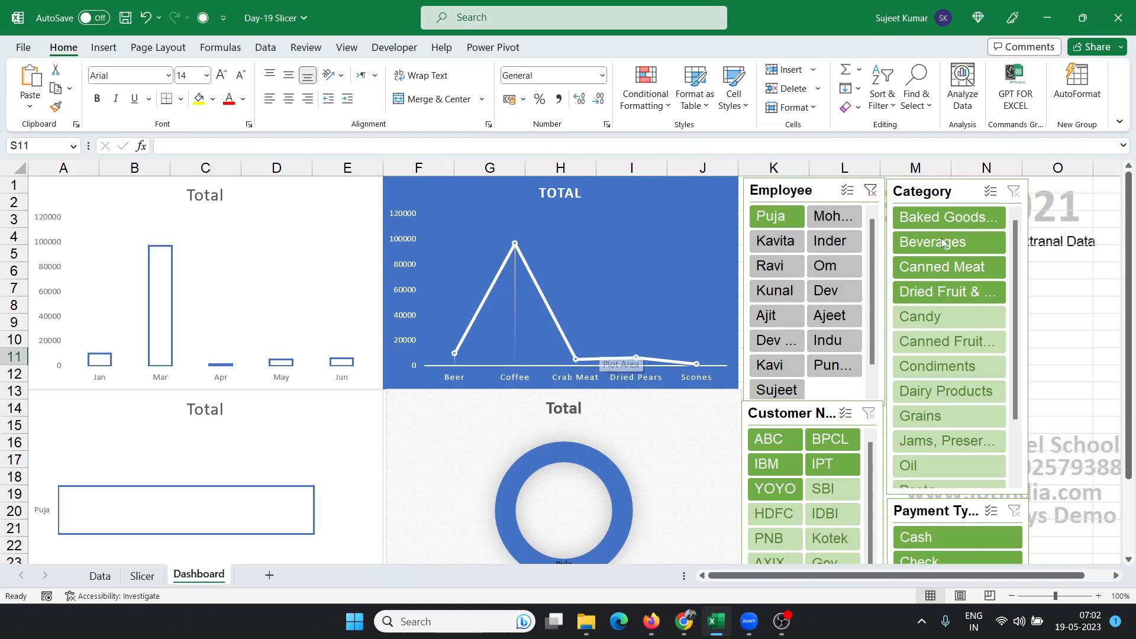
left_click(872, 192)
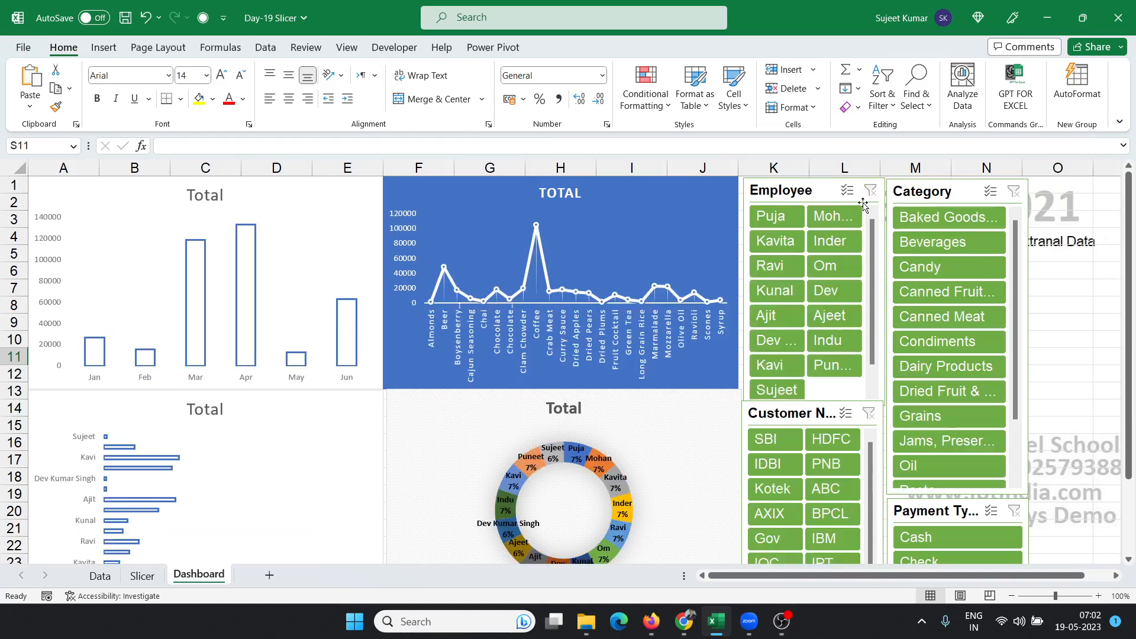
Step: Filter by the first employee again, check the PivotTables on the Slicer sheet and the Dashboard charts, and clear the filter
left_click(770, 222)
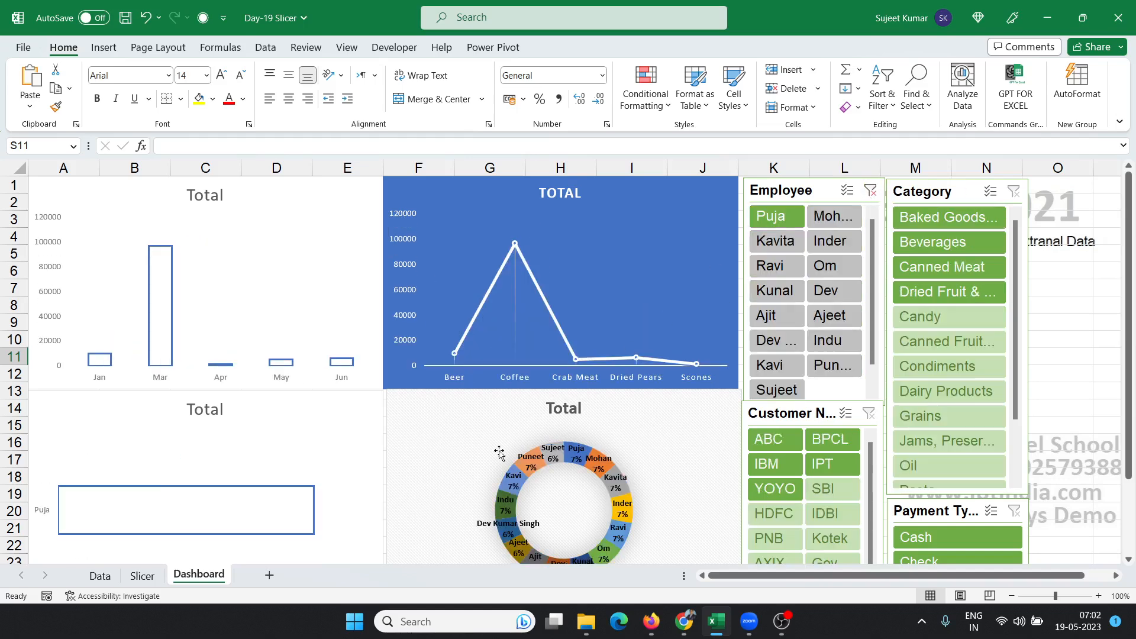
left_click(142, 575)
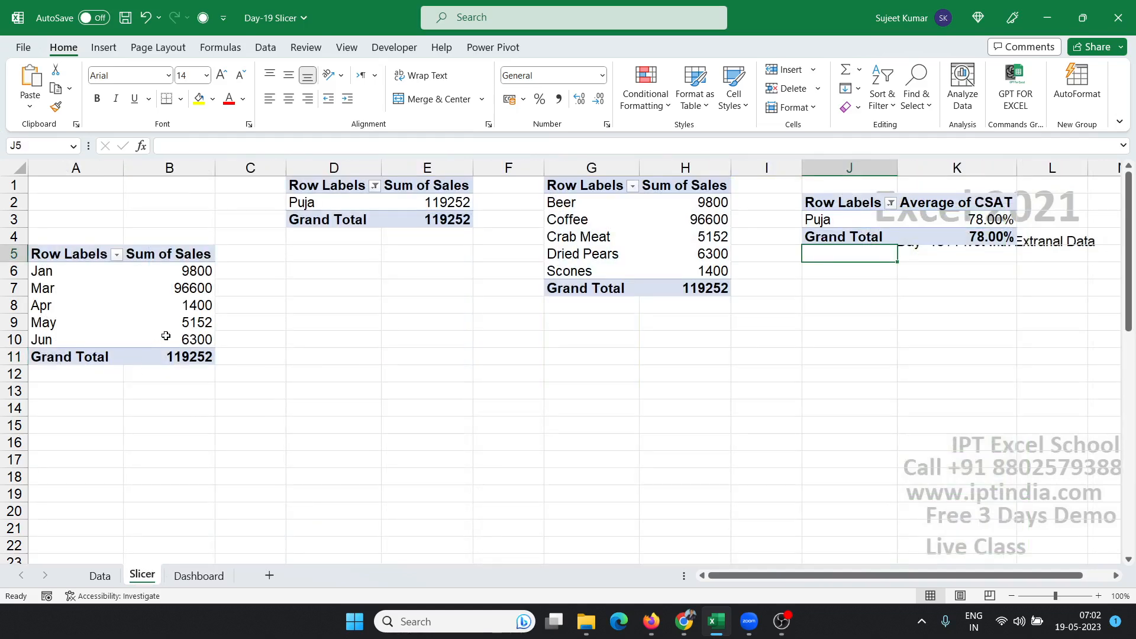
left_click_drag(182, 292, 824, 190)
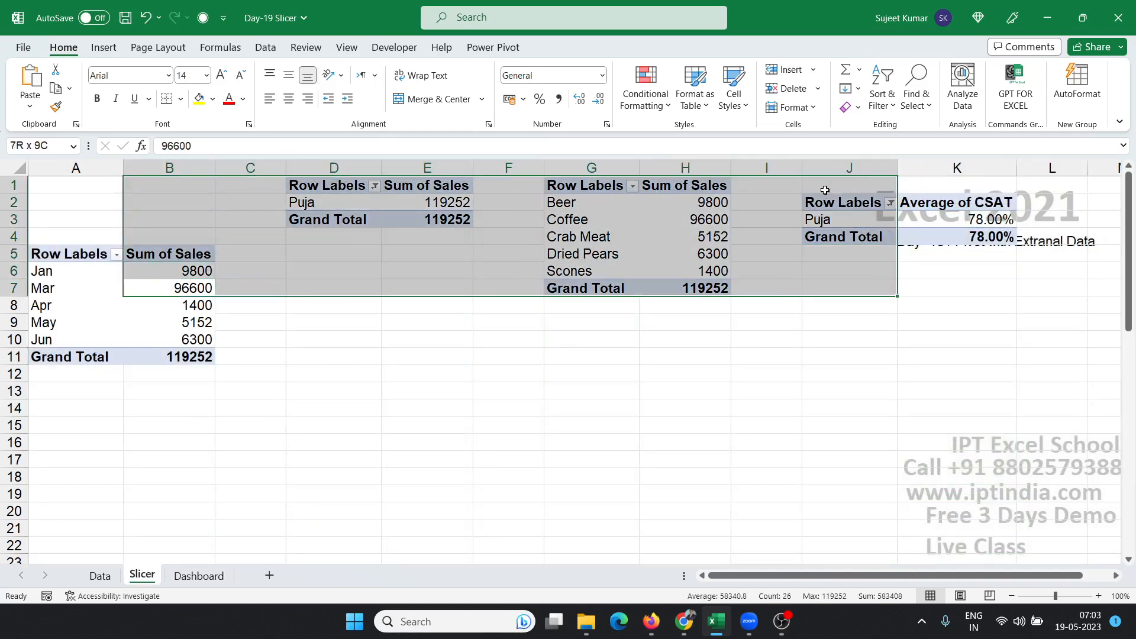
left_click(199, 575)
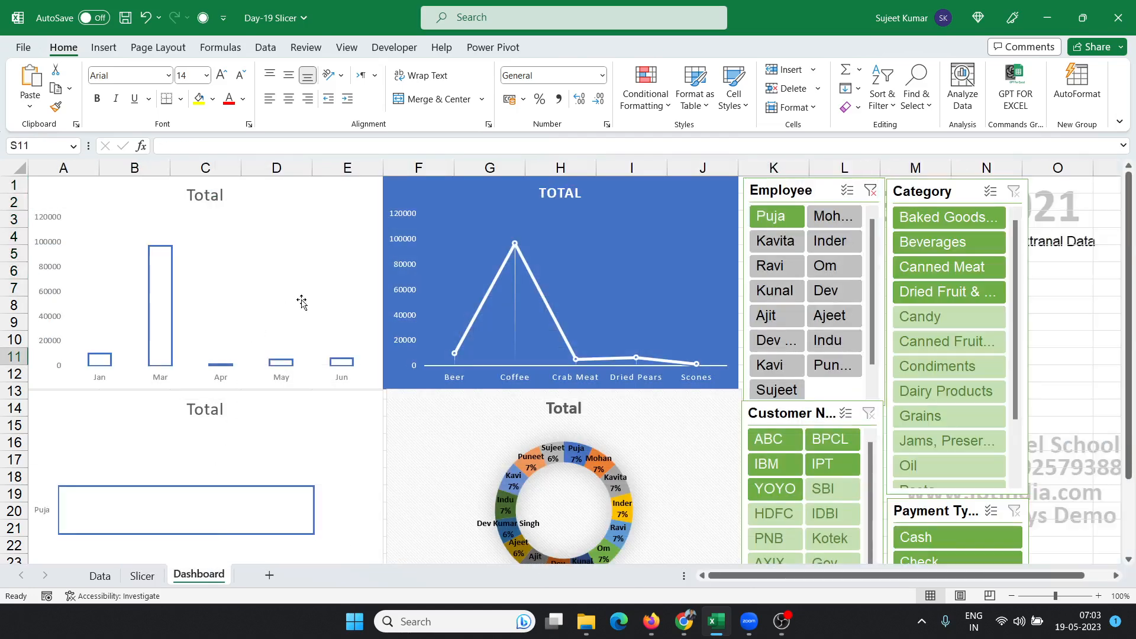
scroll(303, 300, "down", 2)
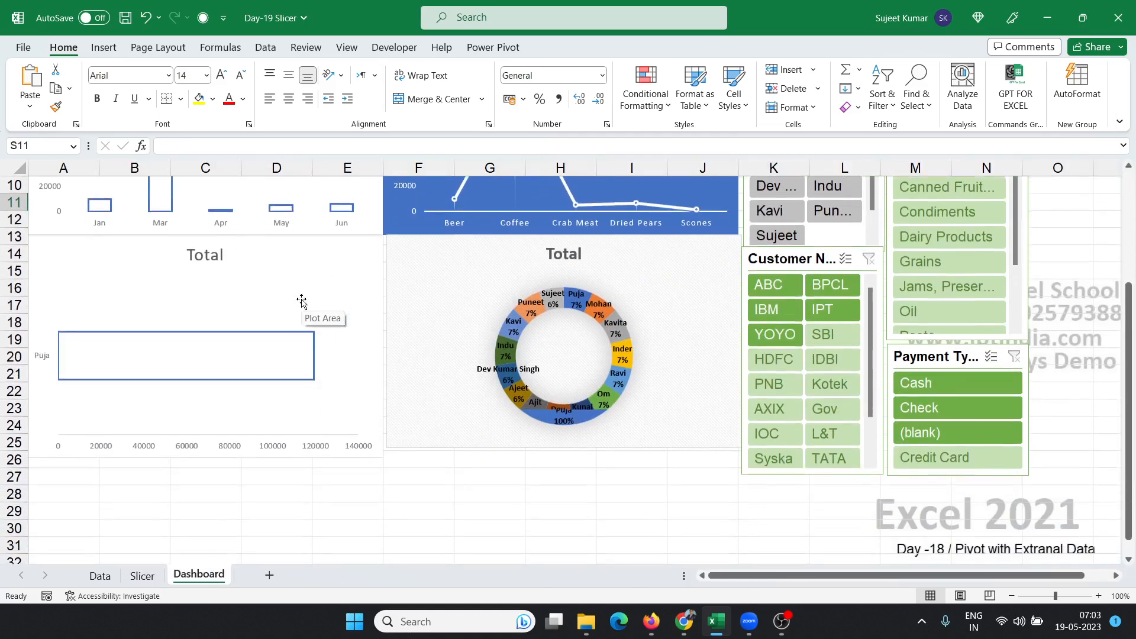
scroll(307, 297, "up", 2)
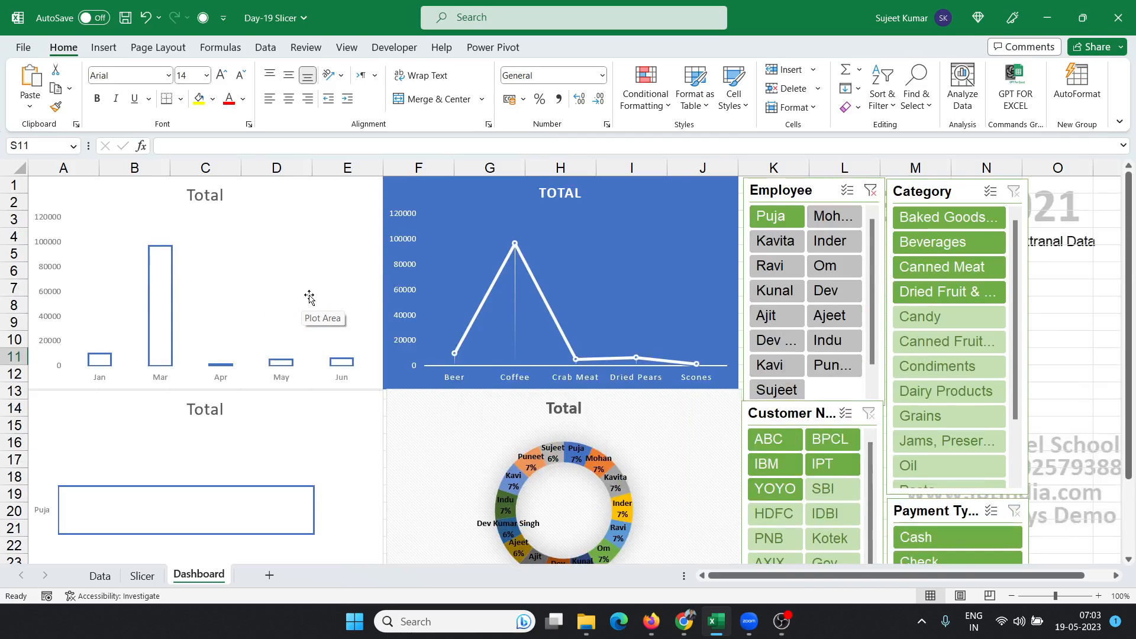
left_click(871, 189)
Step: Examine the Order Date column on the Data sheet and return to the Dashboard sheet
left_click(114, 578)
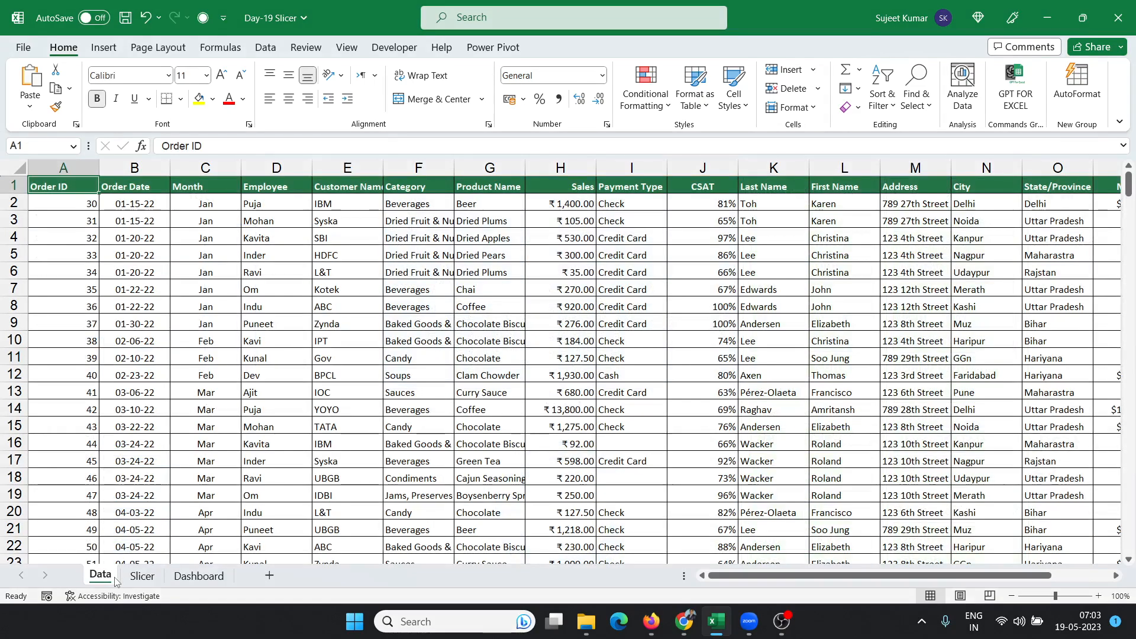
left_click_drag(121, 252, 134, 340)
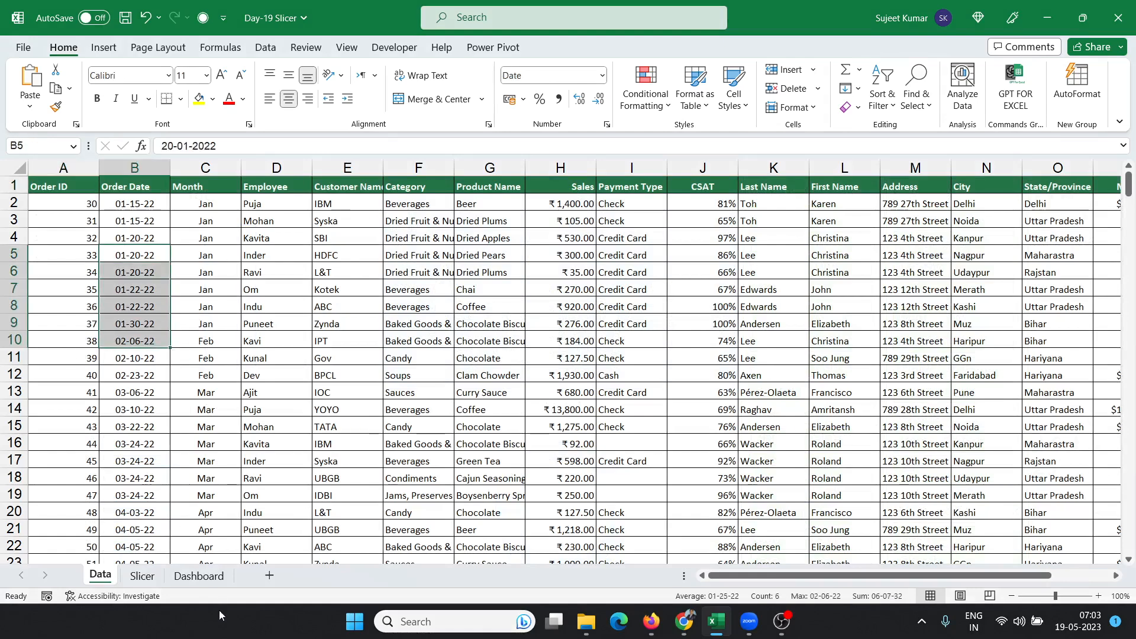
left_click(199, 576)
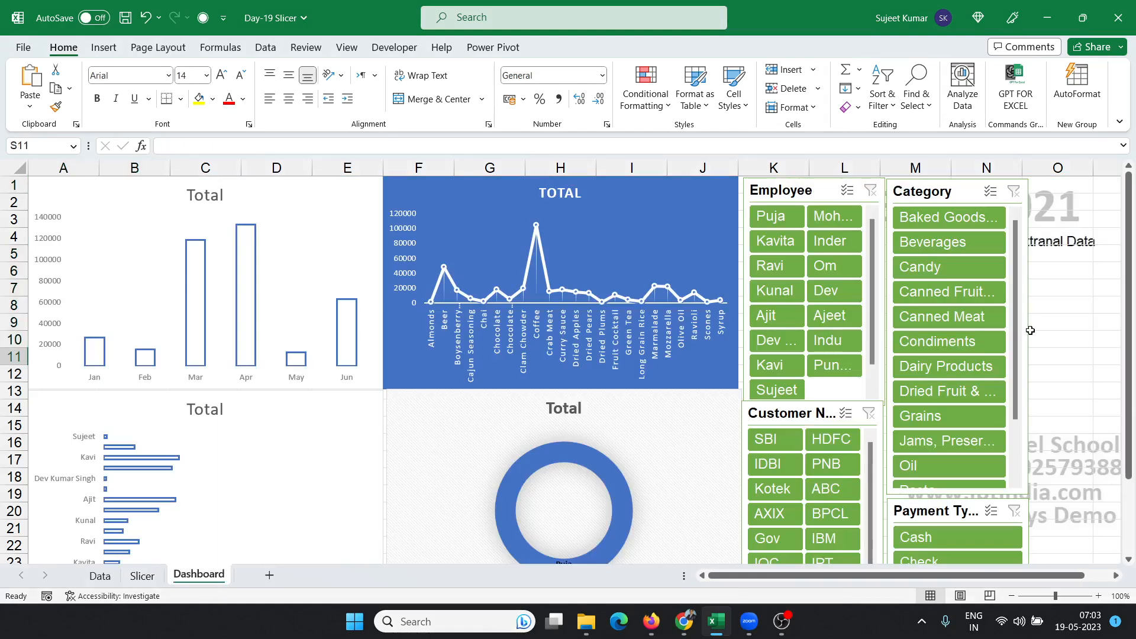
left_click(1071, 310)
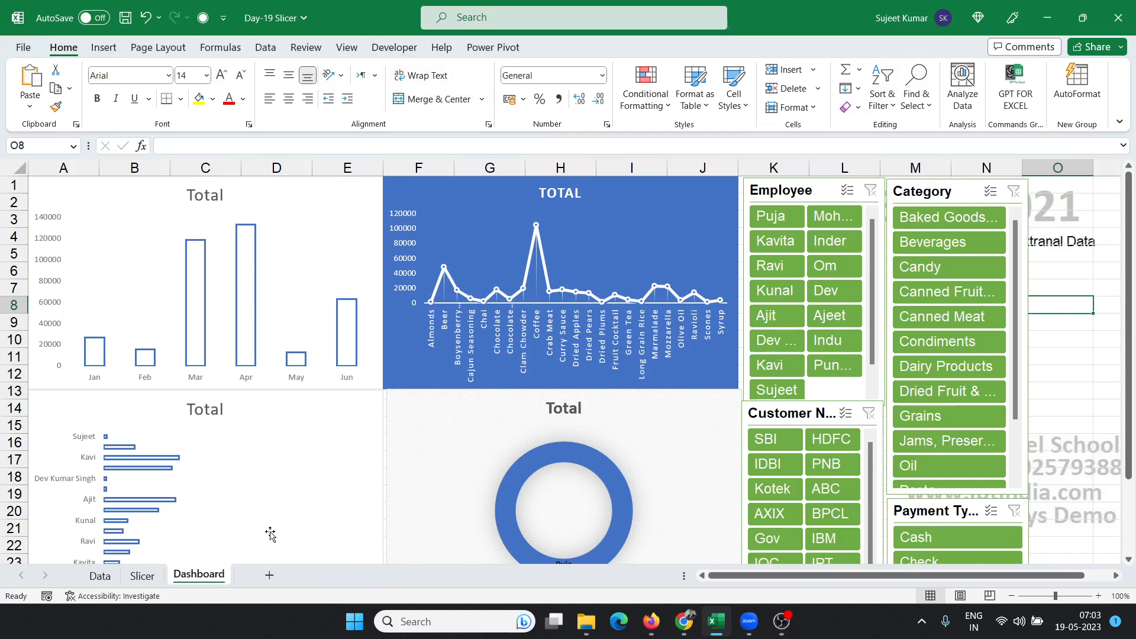
Step: Insert an Order Date timeline for the monthly sales PivotTable on the Slicer sheet and move it slightly higher over the employee and product PivotTables
left_click(140, 576)
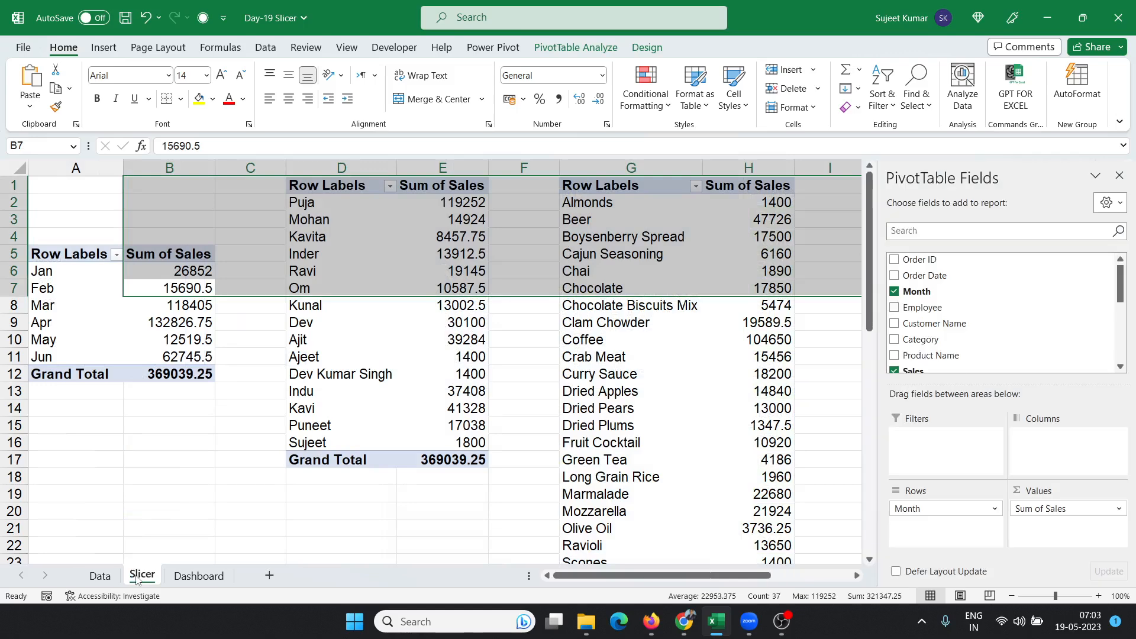
left_click(103, 346)
left_click(577, 47)
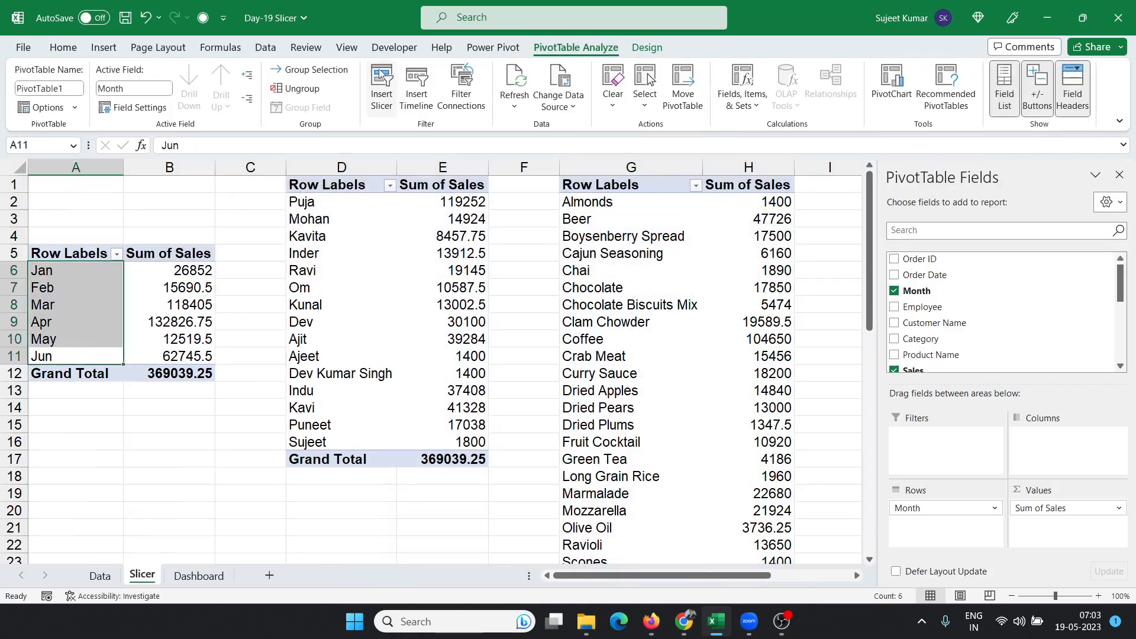
left_click(416, 101)
left_click(331, 275)
left_click(390, 435)
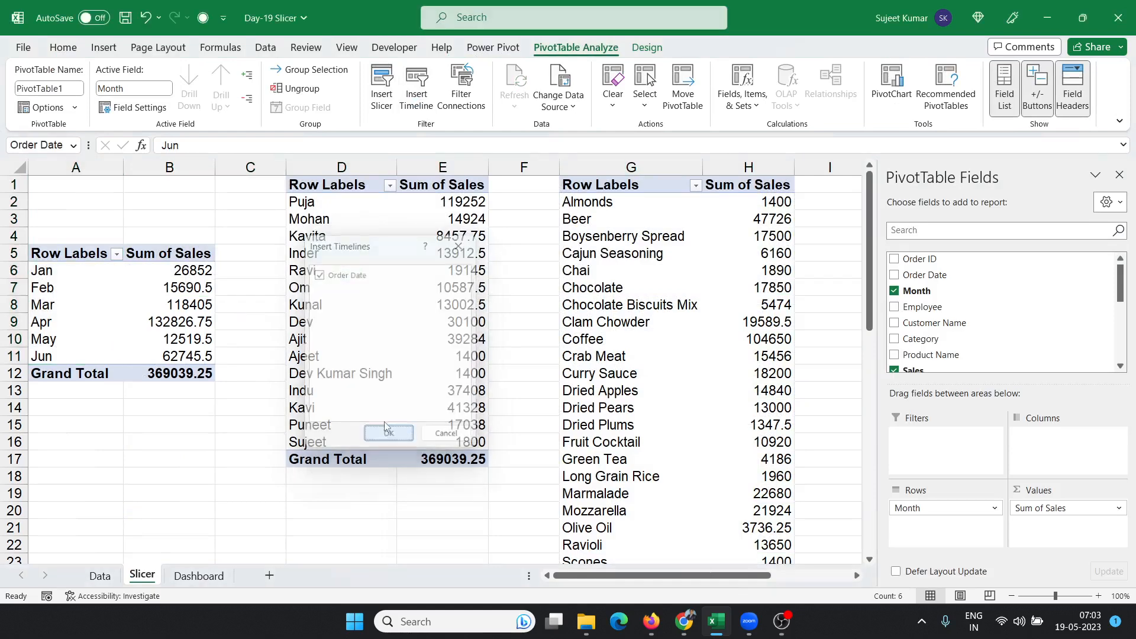
left_click_drag(478, 345, 488, 283)
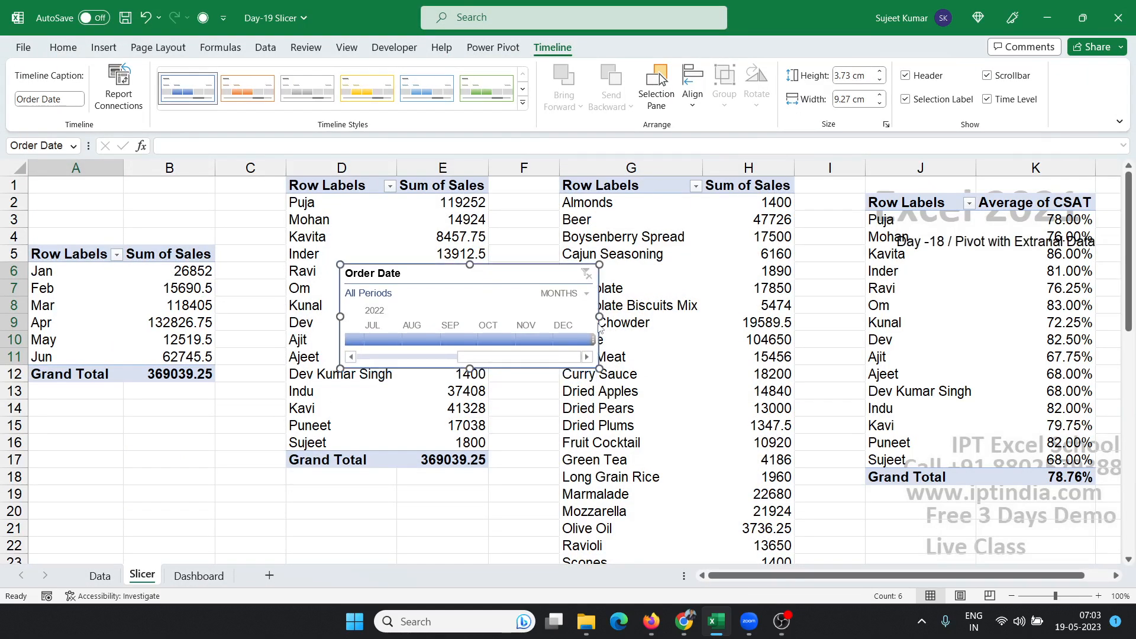
Step: Check the timeline's time level options, test it by filtering to Jul 2022, and clear the filter
left_click(572, 294)
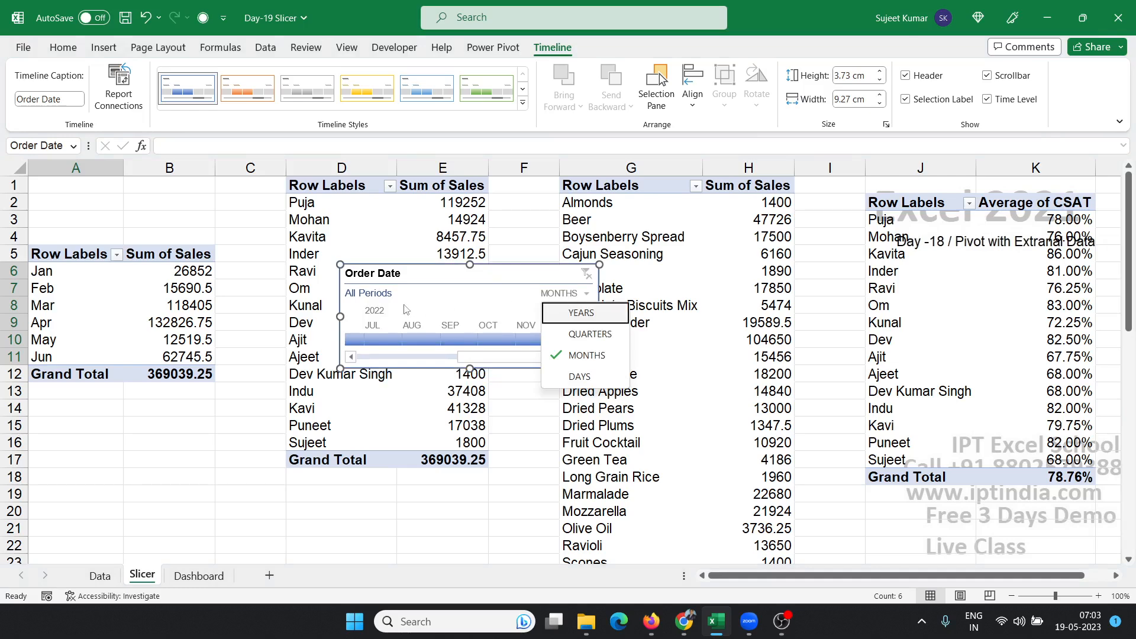
left_click(359, 340)
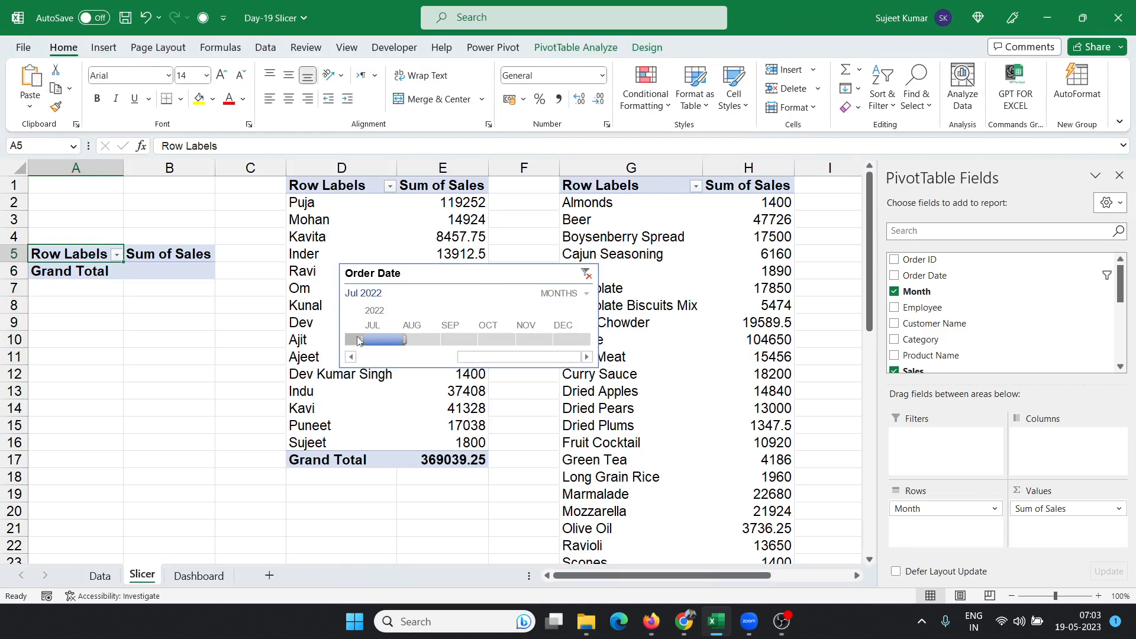
left_click(585, 275)
Step: Move the Order Date timeline from the Slicer sheet to the Dashboard sheet at cell K28
left_click(496, 286)
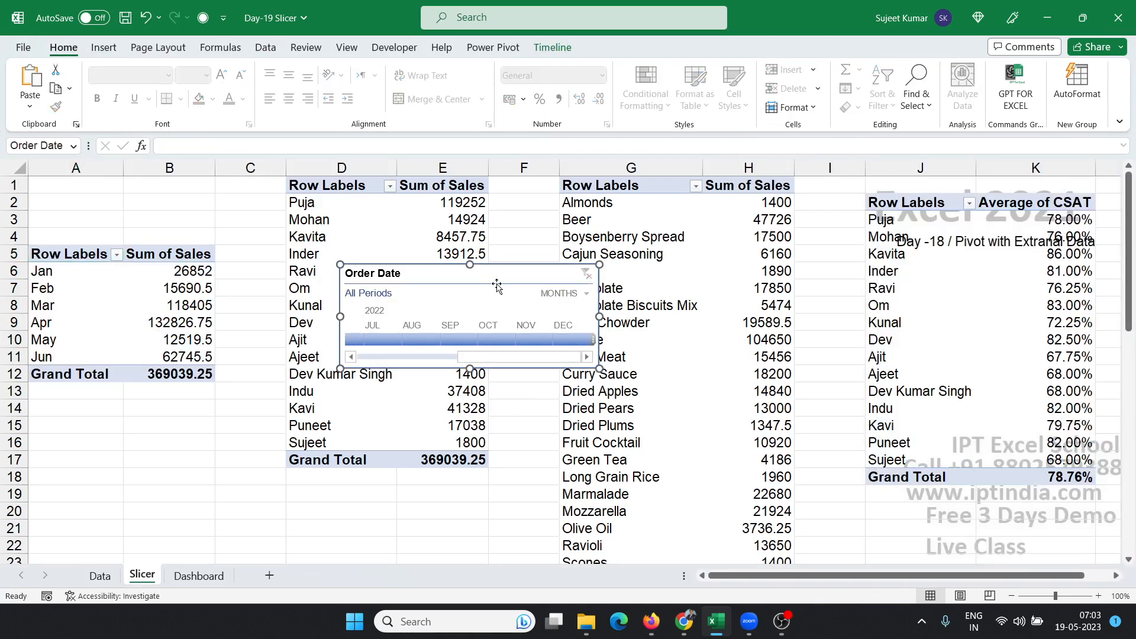
key("Delete")
left_click(199, 575)
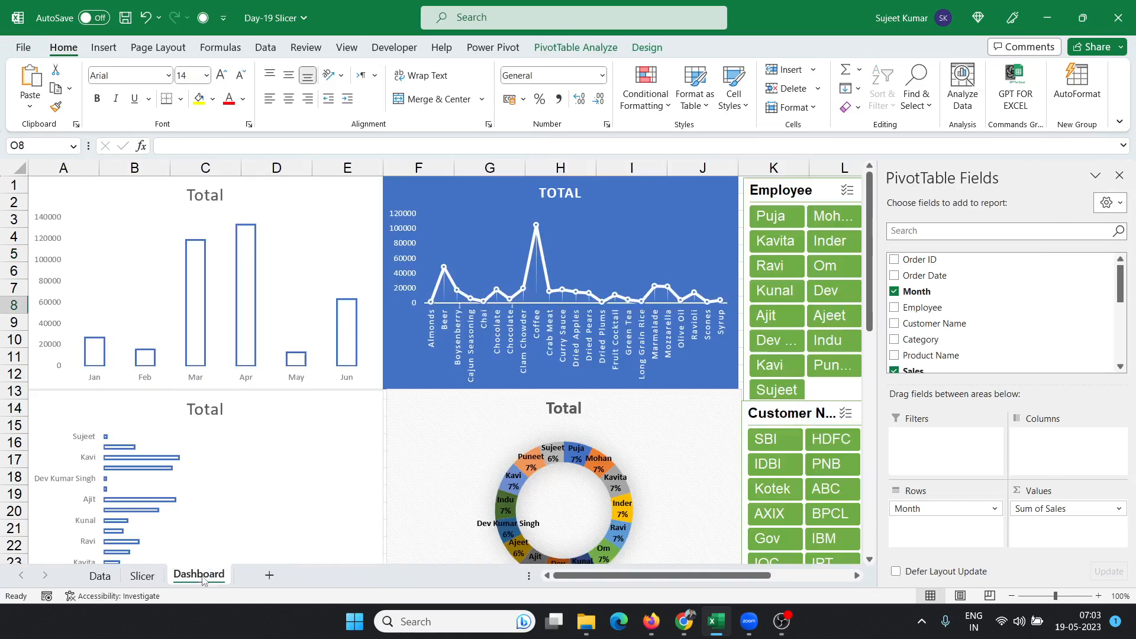
left_click(785, 500)
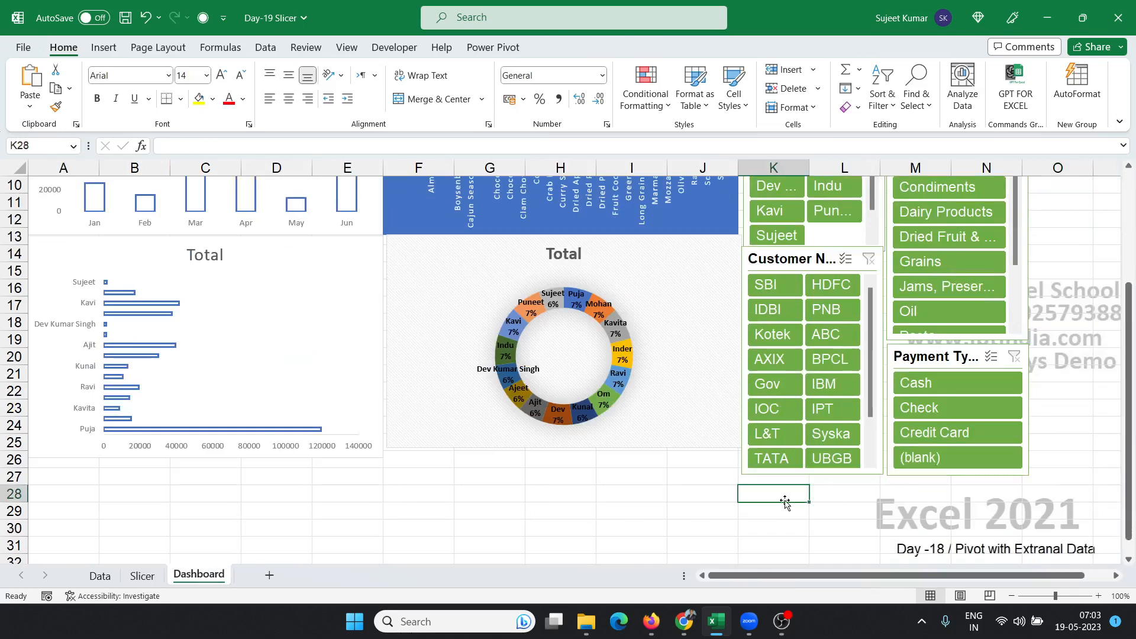
key("ctrl+v")
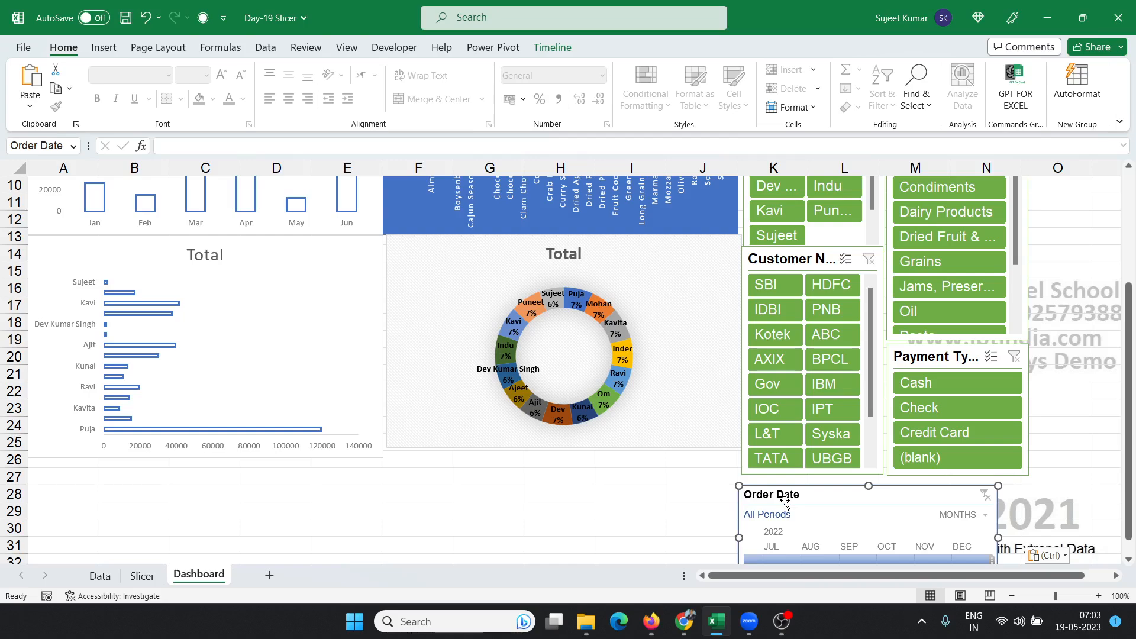
Step: Deselect the Order Date timeline and review the layout of the charts, slicers and timeline on the Dashboard sheet
left_click(586, 510)
scroll(582, 519, "up", 3)
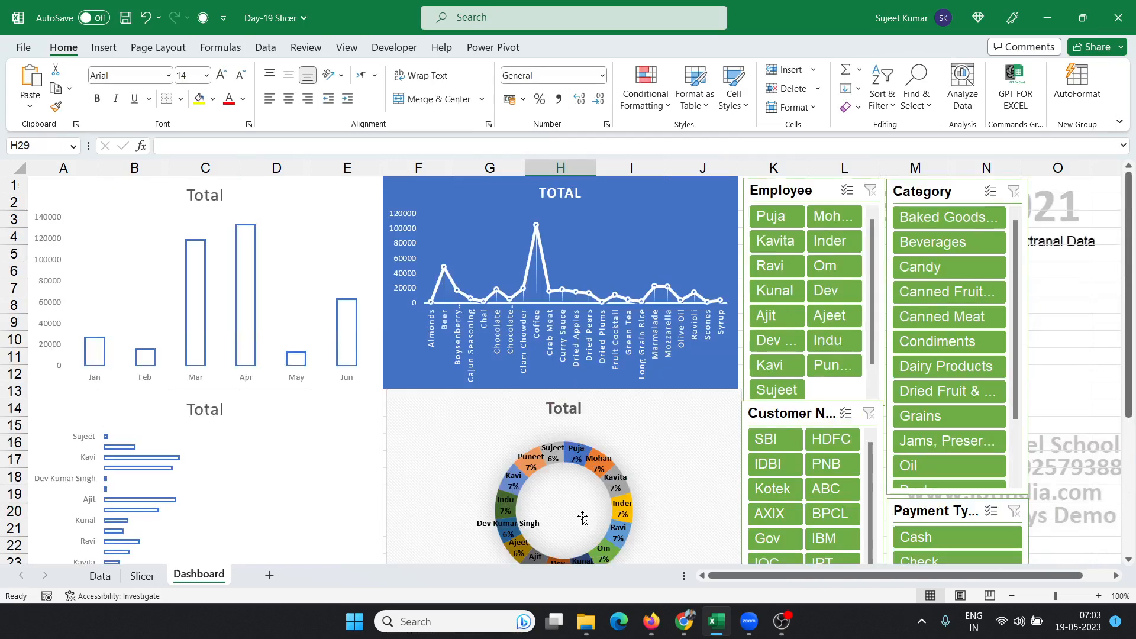
scroll(892, 364, "down", 5)
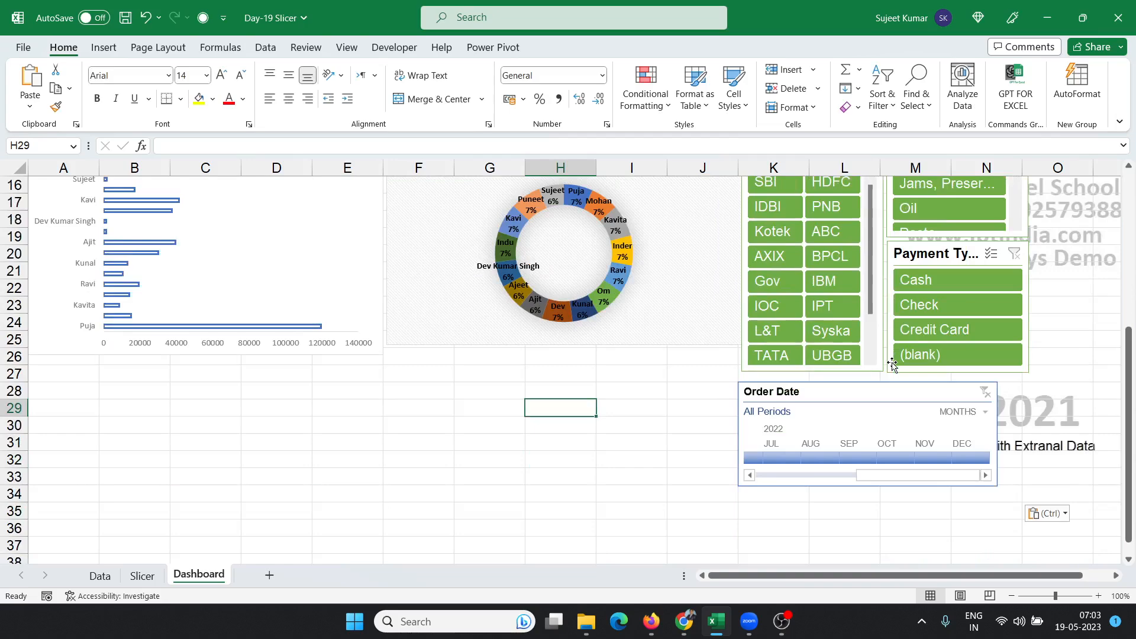
scroll(852, 400, "up", 5)
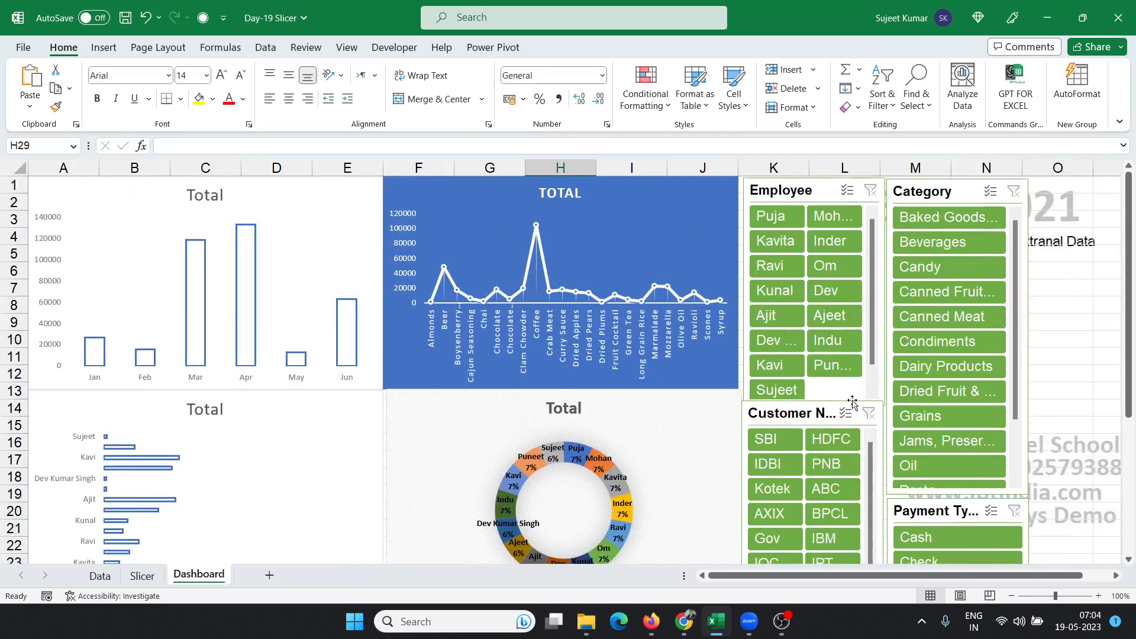
scroll(828, 279, "down", 3)
Step: Connect the employee sales PivotTable on the Slicer sheet to the Order Date timeline and the Payment Type slicer
left_click(142, 577)
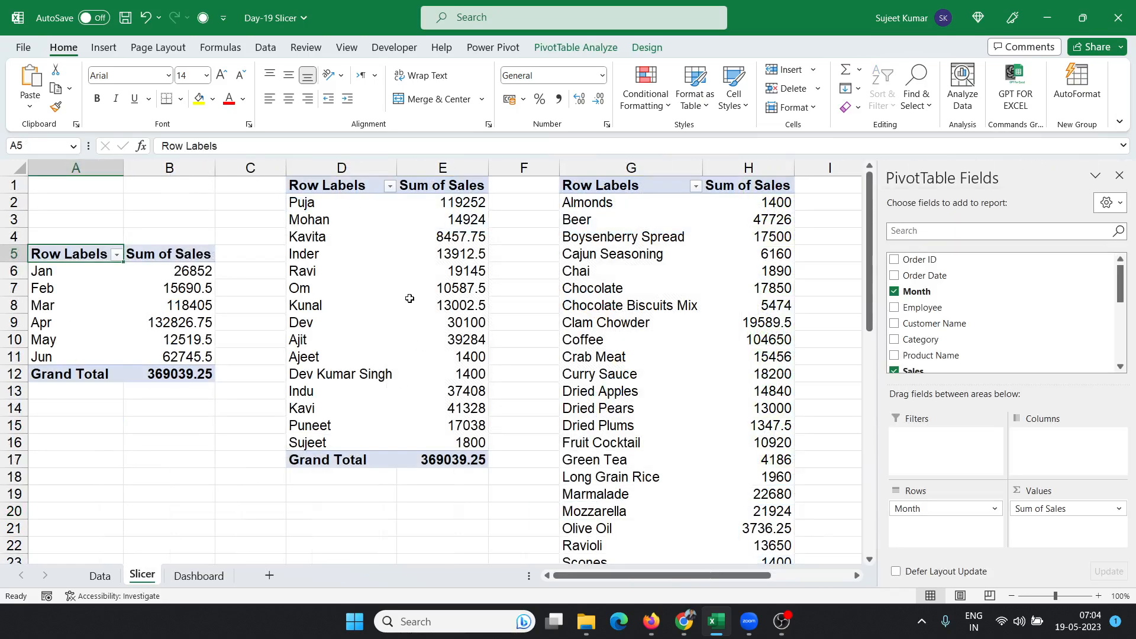
left_click(357, 340)
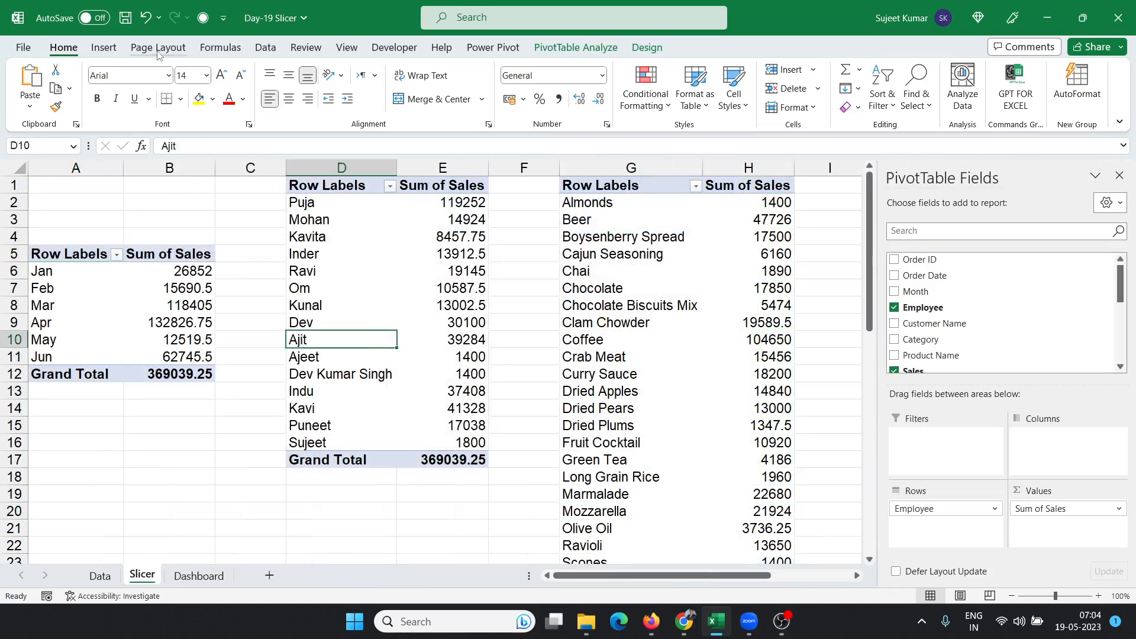
left_click(569, 49)
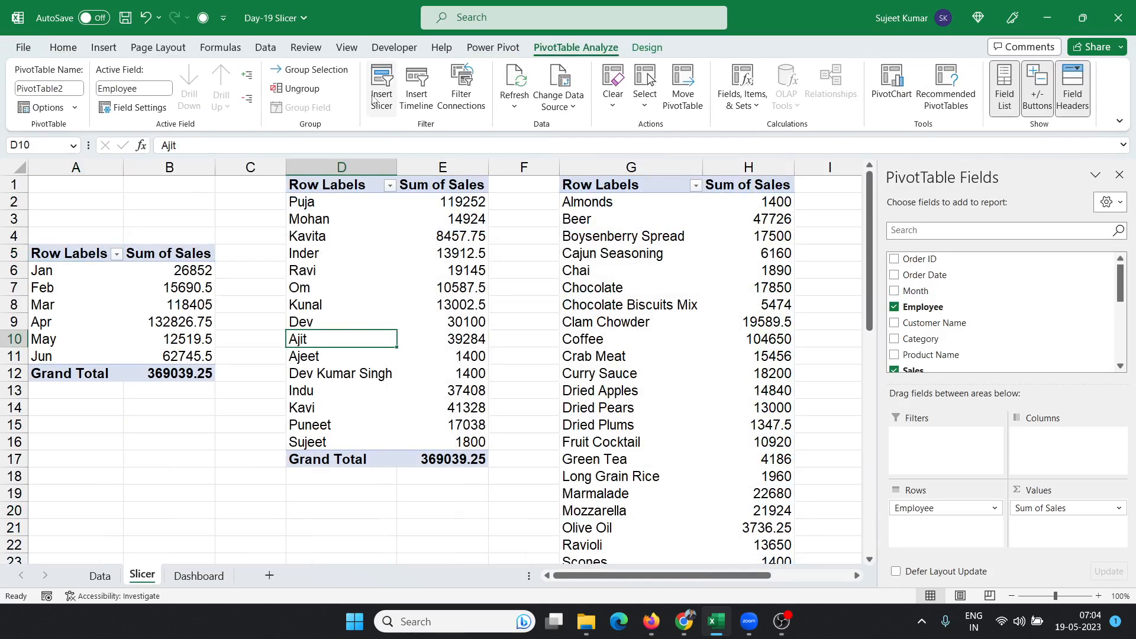
left_click(457, 101)
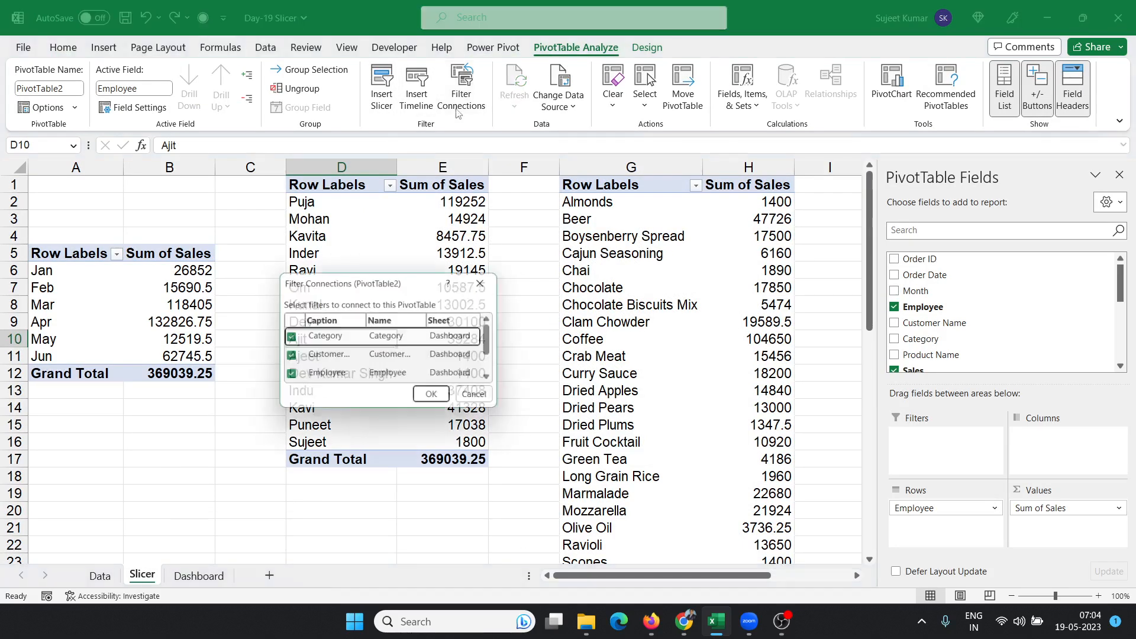
scroll(332, 361, "down", 1)
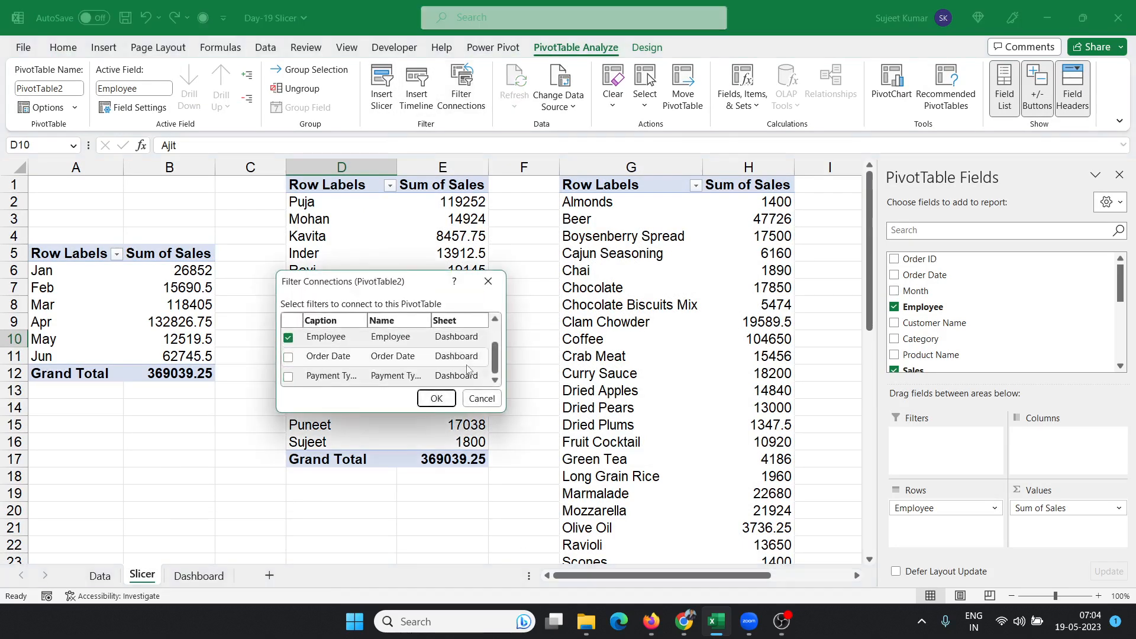
left_click(288, 355)
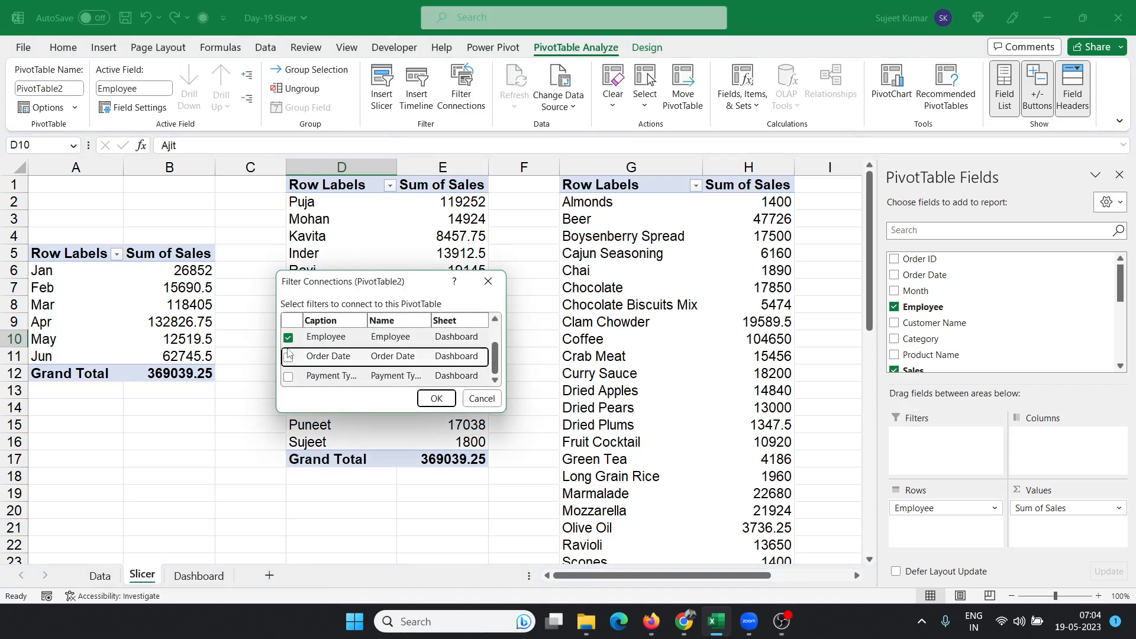
left_click(290, 357)
left_click(290, 377)
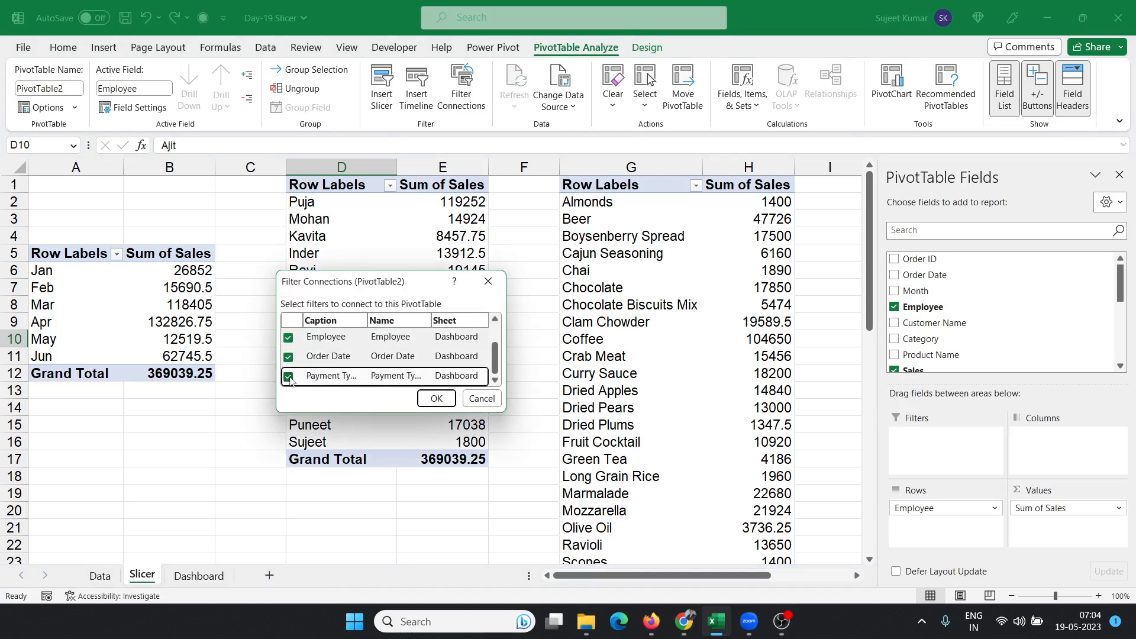
left_click(436, 398)
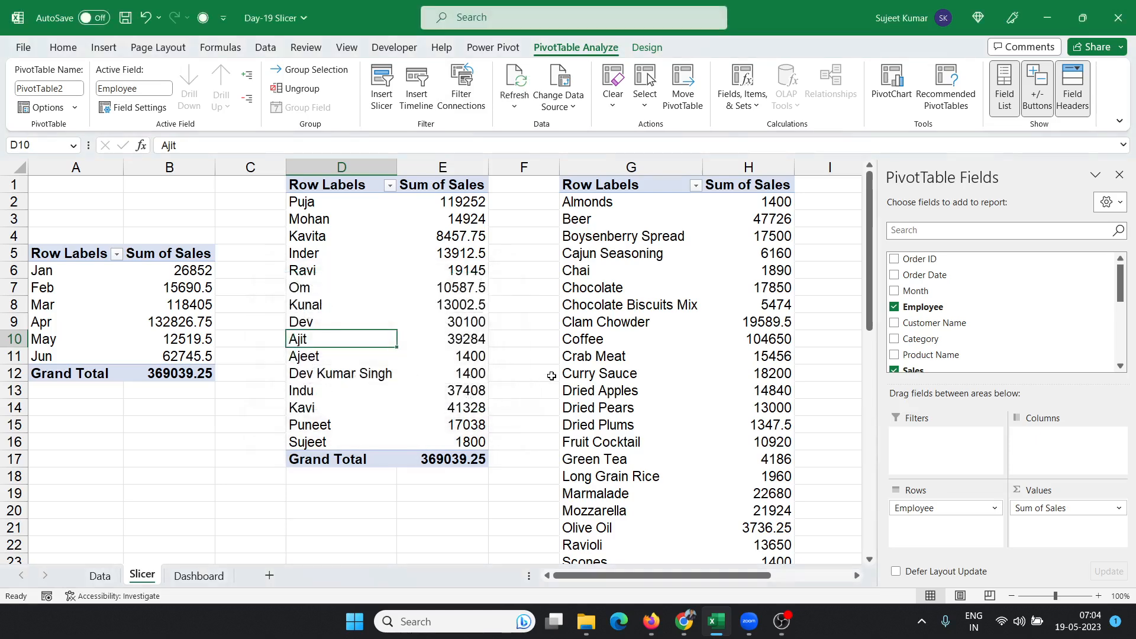
Step: Connect the product sales PivotTable to the Order Date timeline and the Payment Type slicer, and save the workbook
left_click_drag(627, 355, 627, 339)
left_click(481, 111)
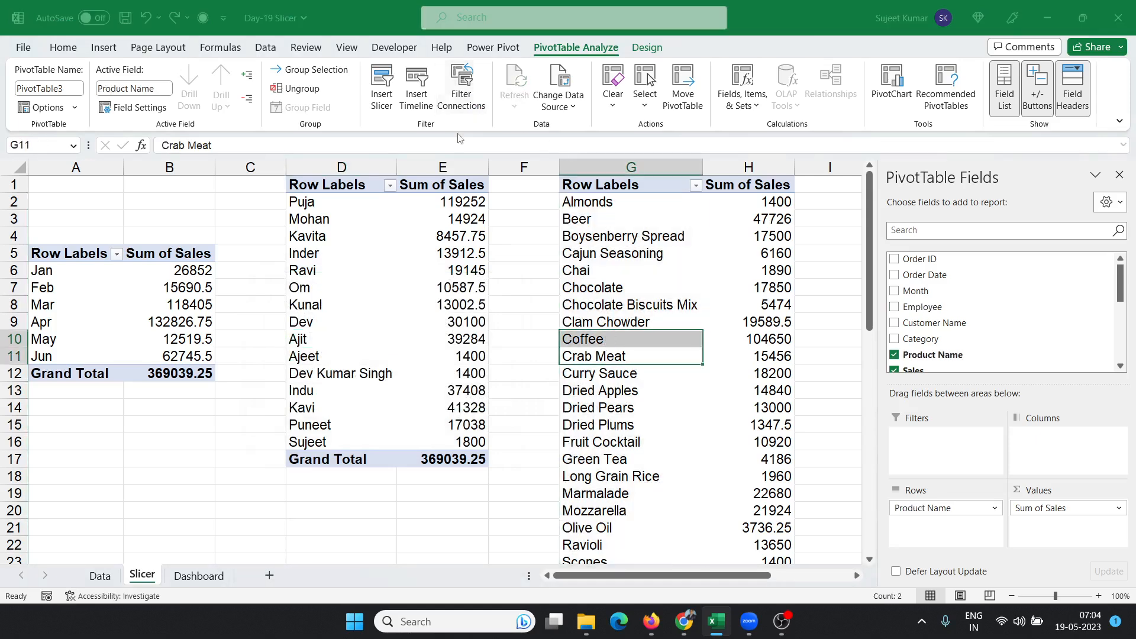
scroll(324, 360, "down", 2)
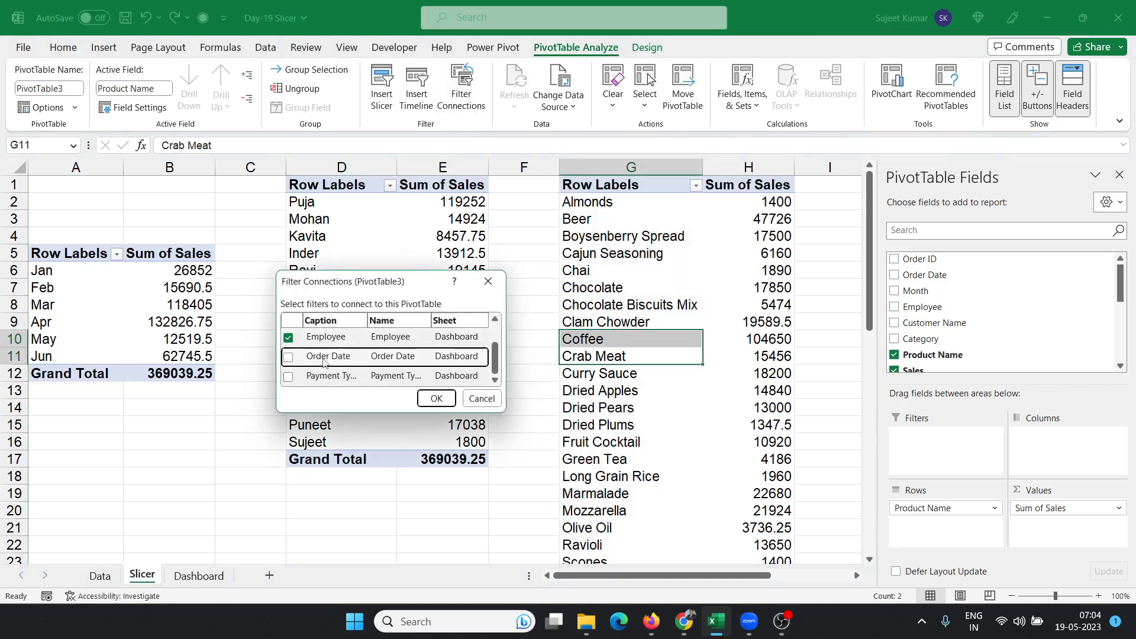
left_click(289, 357)
left_click(286, 376)
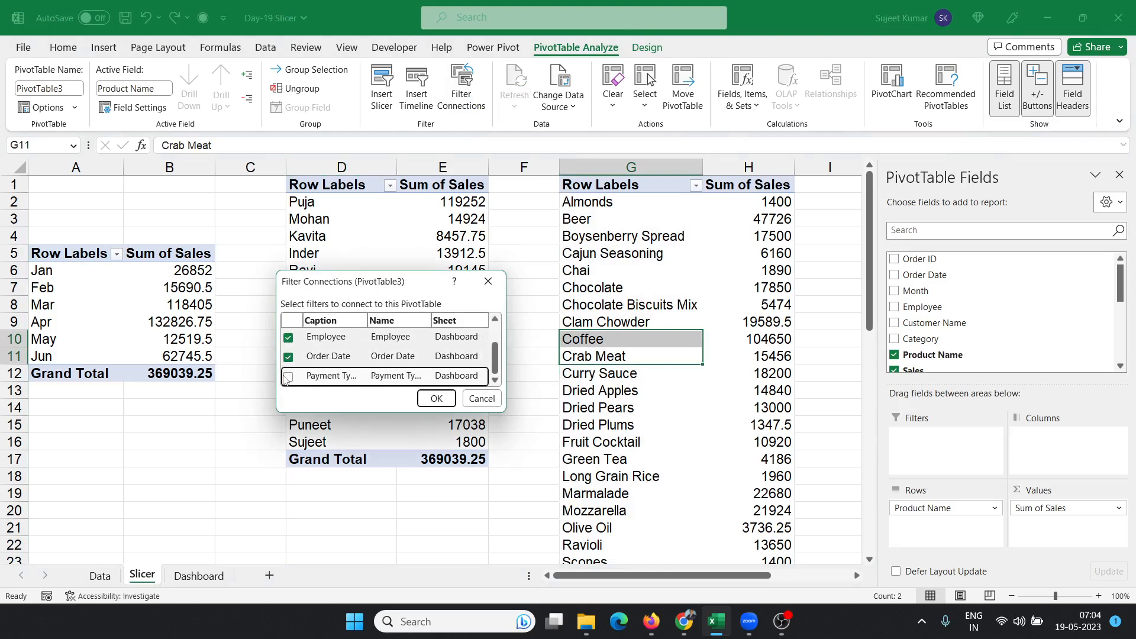
left_click(423, 399)
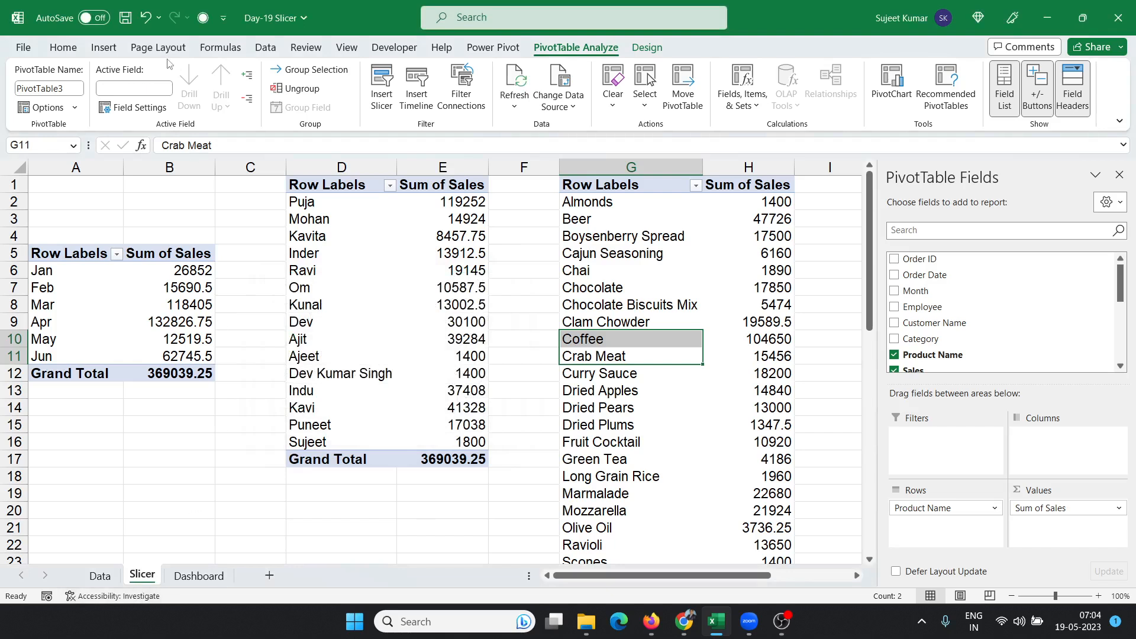
left_click(126, 17)
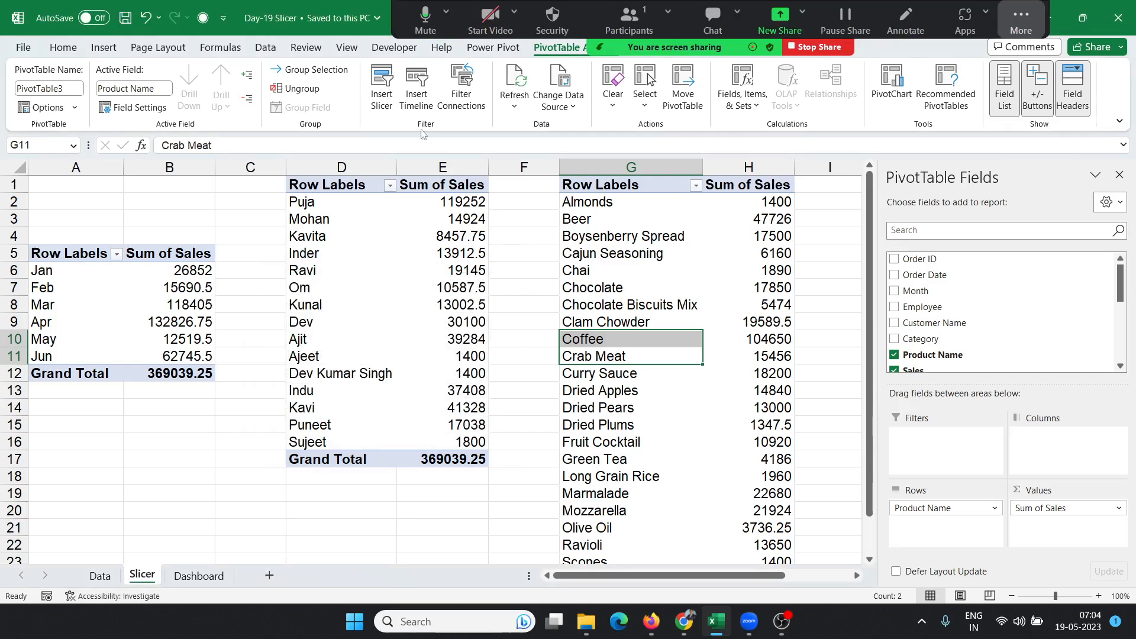
left_click(1021, 23)
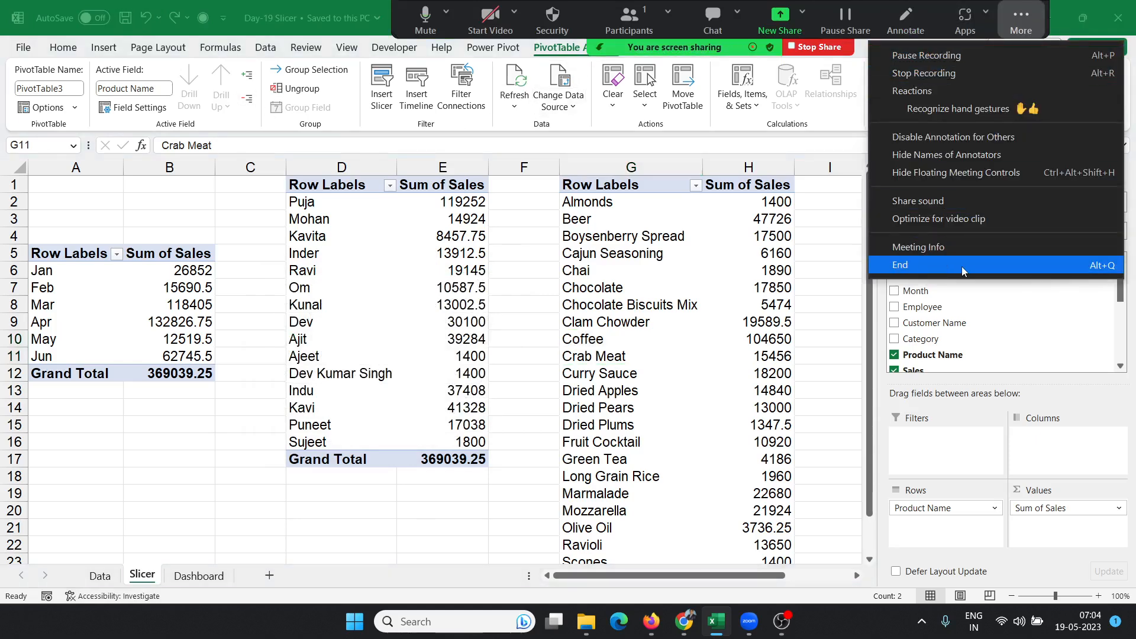